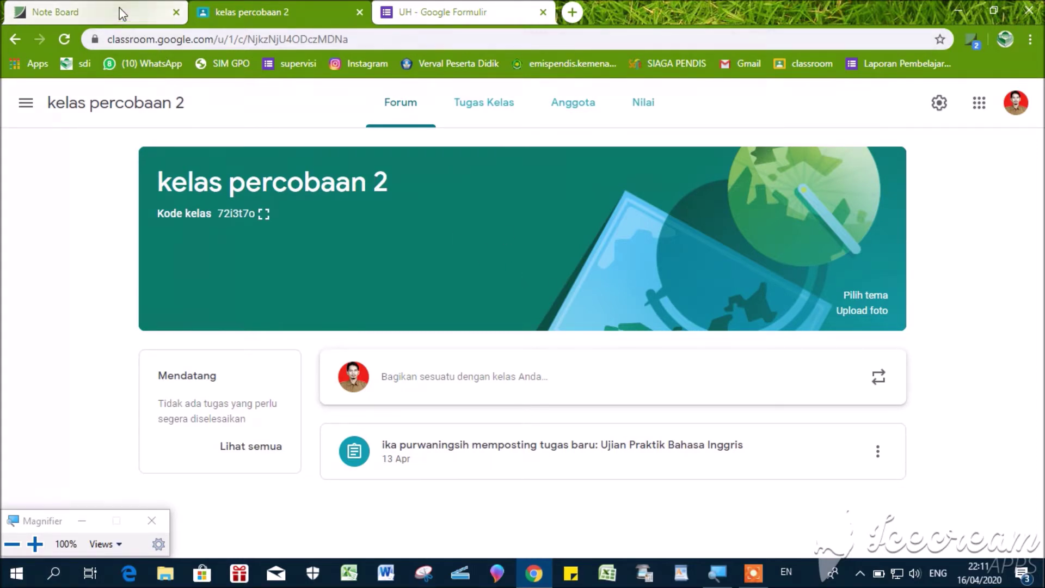
Step: Review the Part 2 notes in Note Board, then open the UH form attached to the Ulangan Harian draft in kelas percobaan 2
left_click(102, 8)
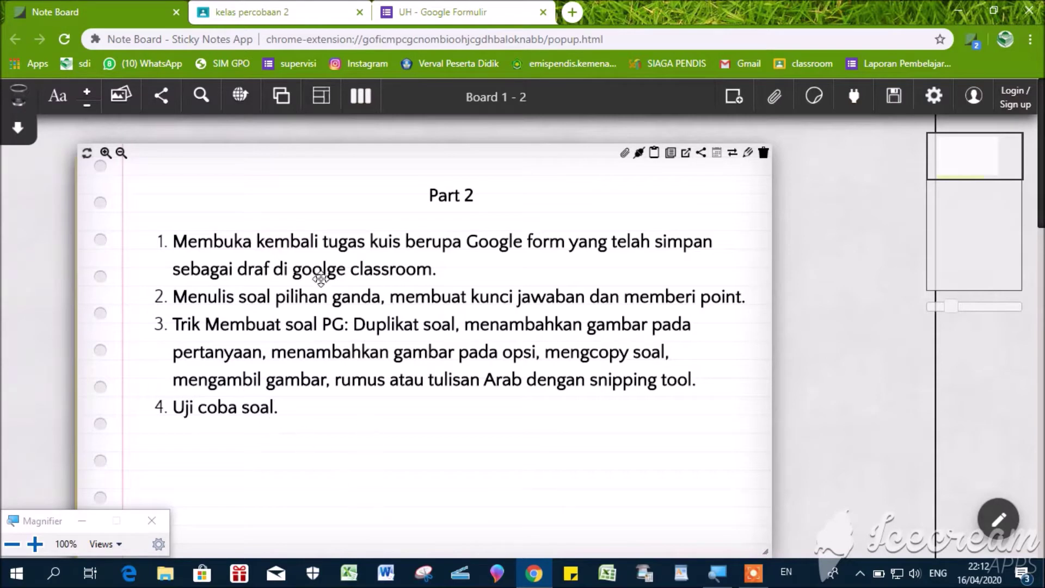
left_click(244, 11)
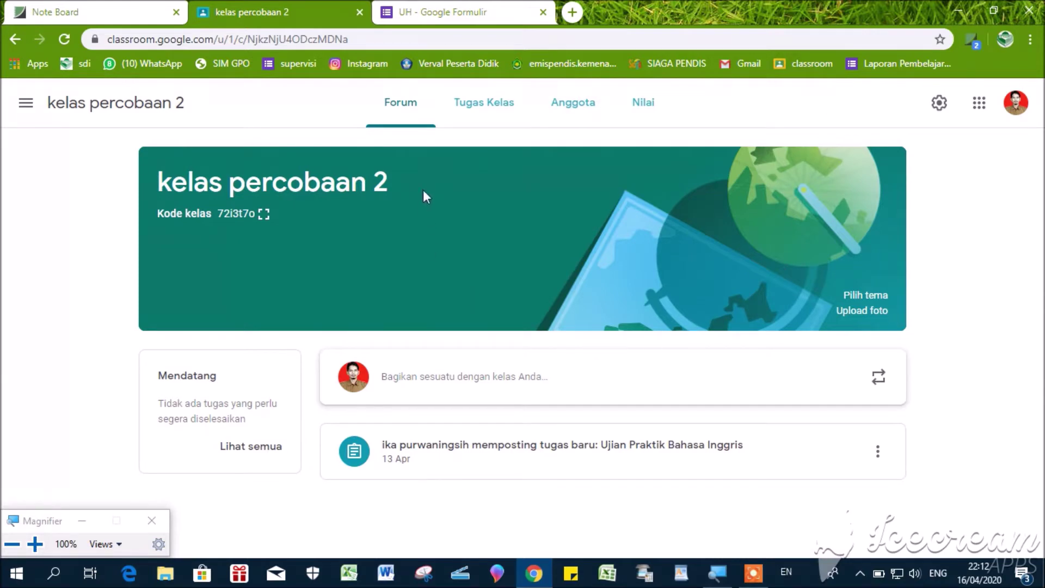
left_click(477, 116)
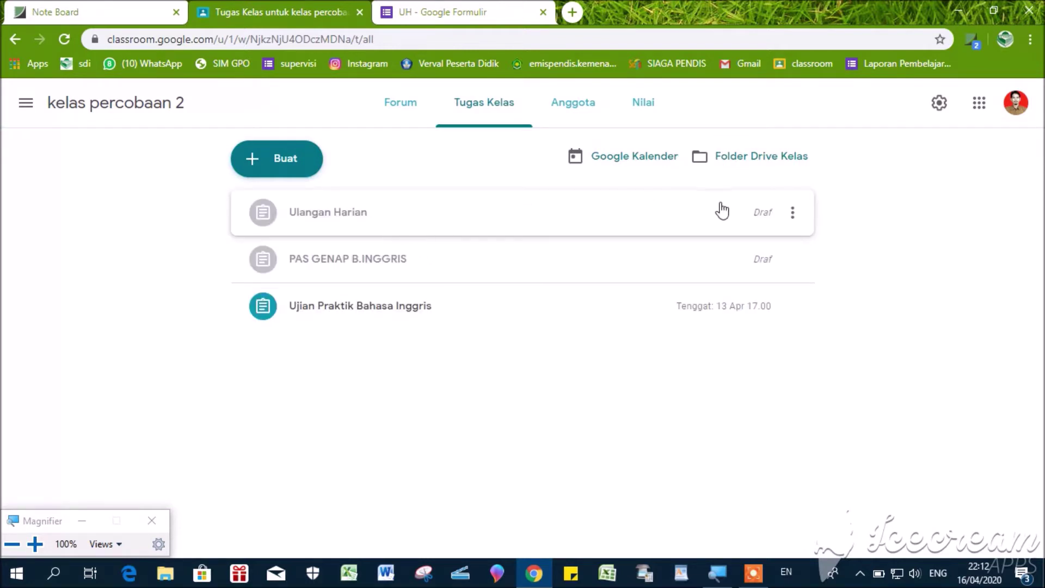
left_click(684, 216)
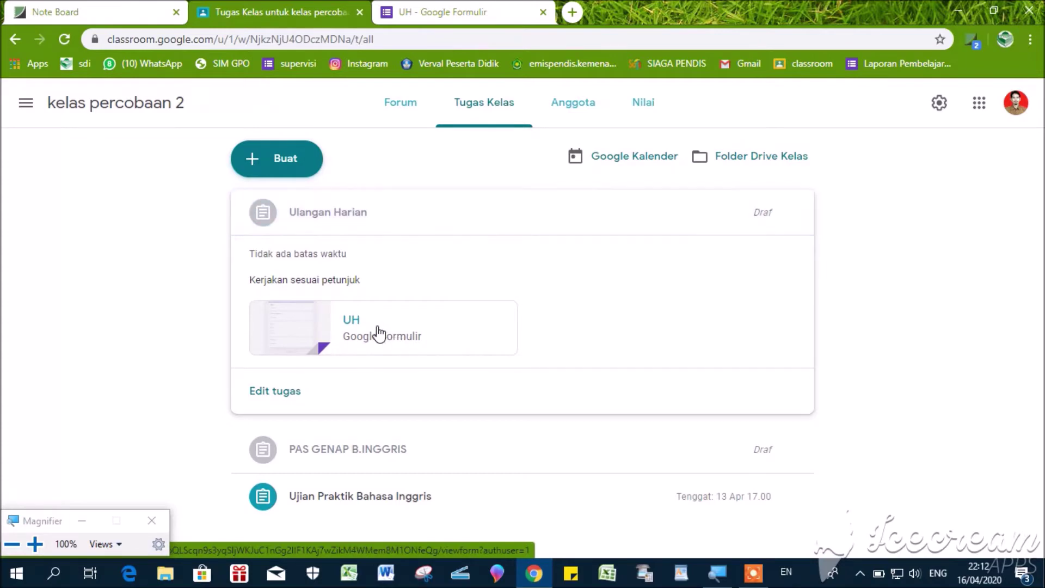
left_click(376, 333)
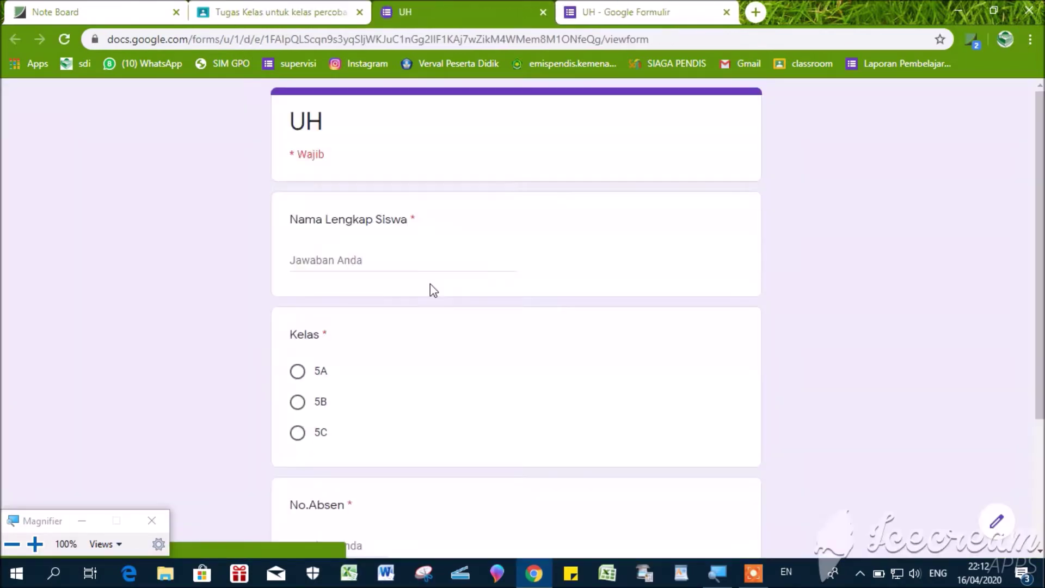
Step: Look over the student view of the UH form and open the form for editing
scroll(546, 305, "down", 3)
scroll(546, 305, "up", 4)
scroll(545, 305, "down", 1)
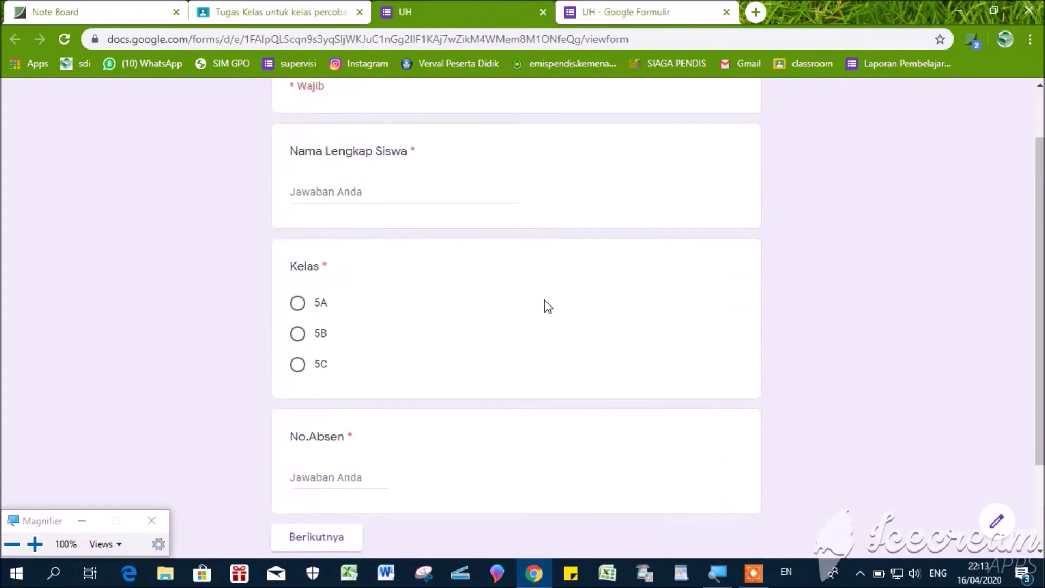
scroll(546, 306, "up", 1)
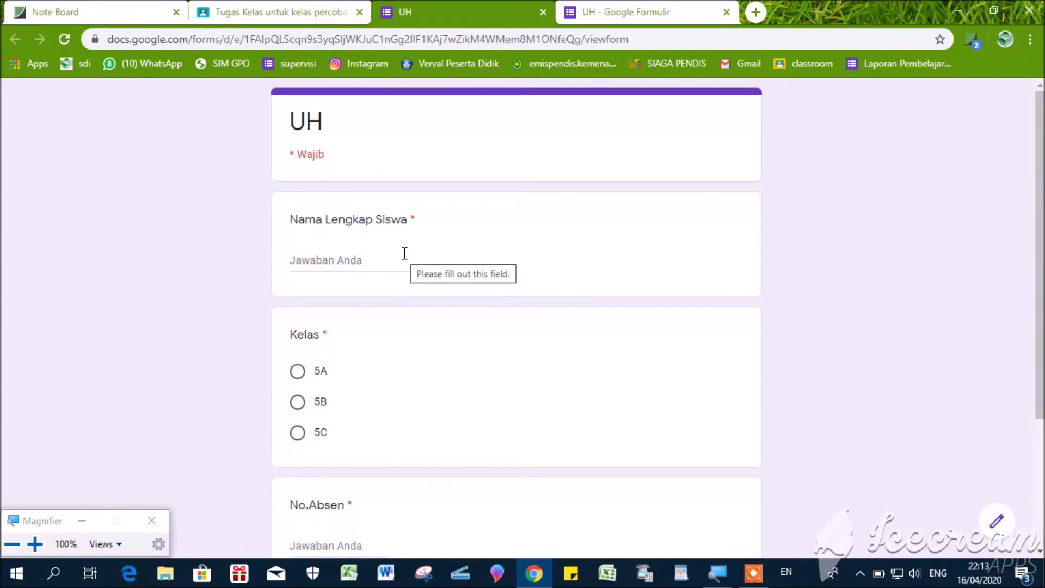
scroll(402, 257, "down", 3)
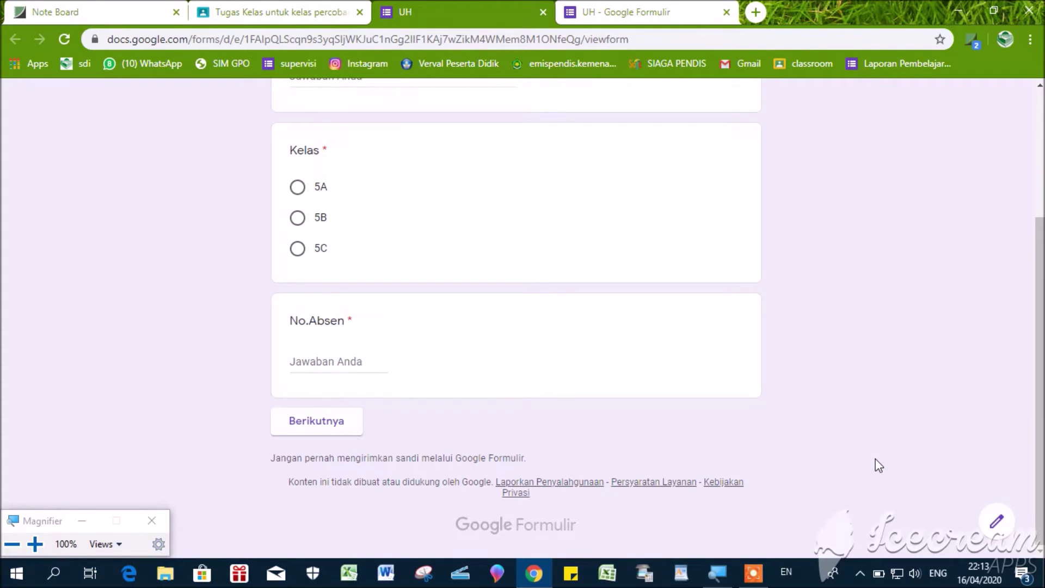
key("super+plus")
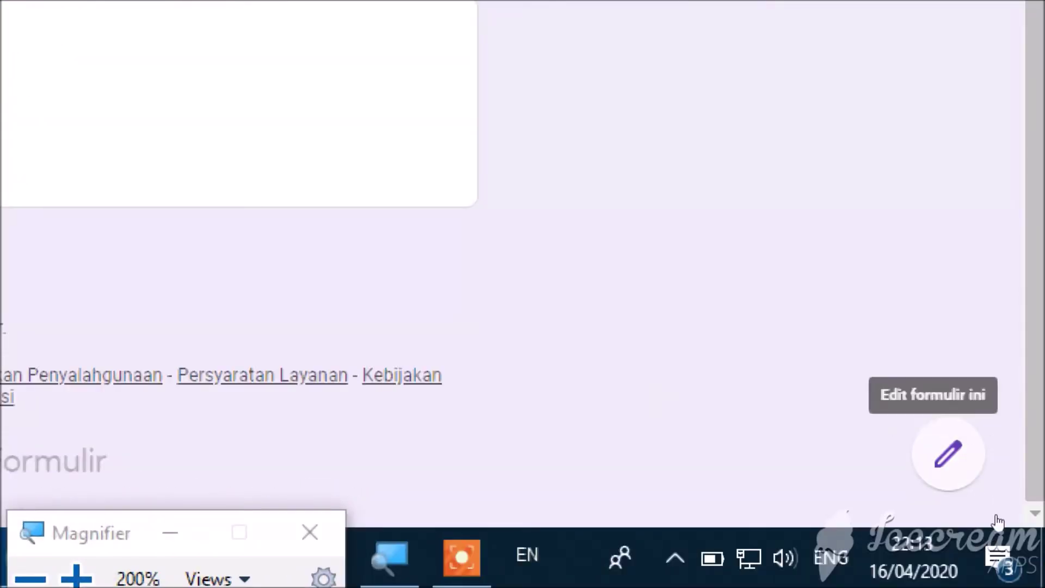
key("super+minus")
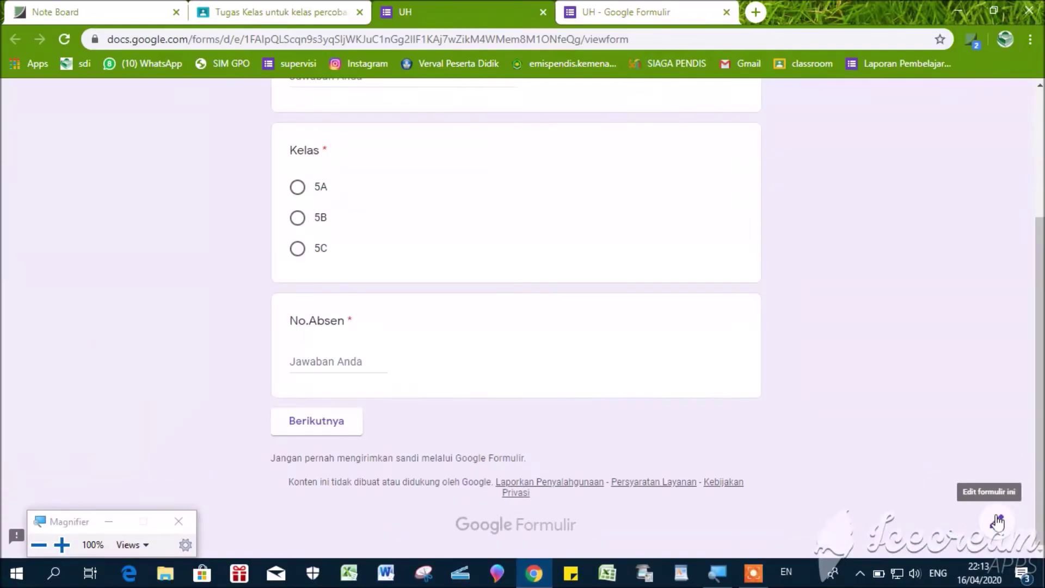
key("super+plus")
key("super+plus")
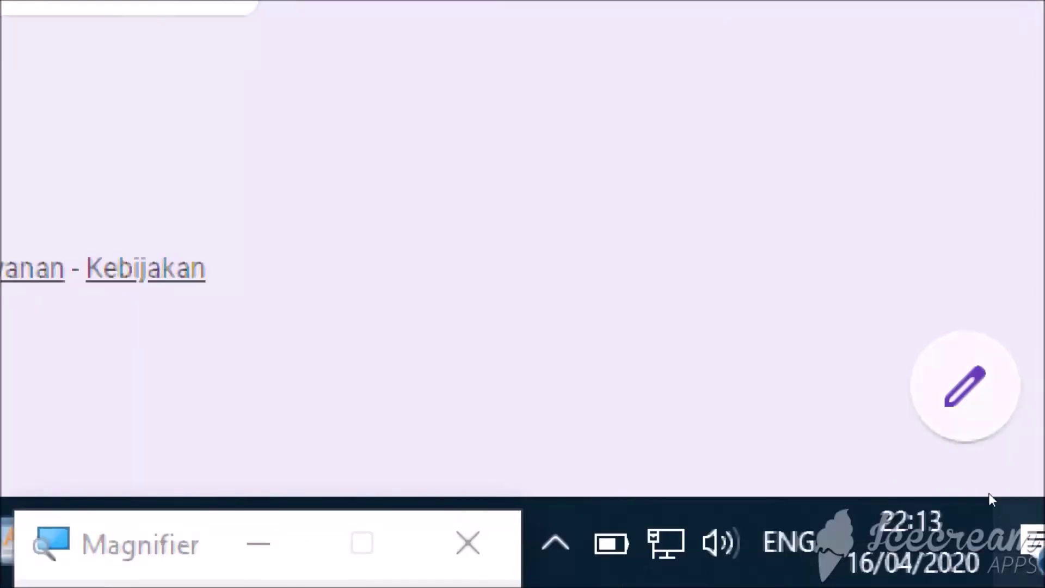
left_click(996, 527)
key("super+minus")
key("super+minus")
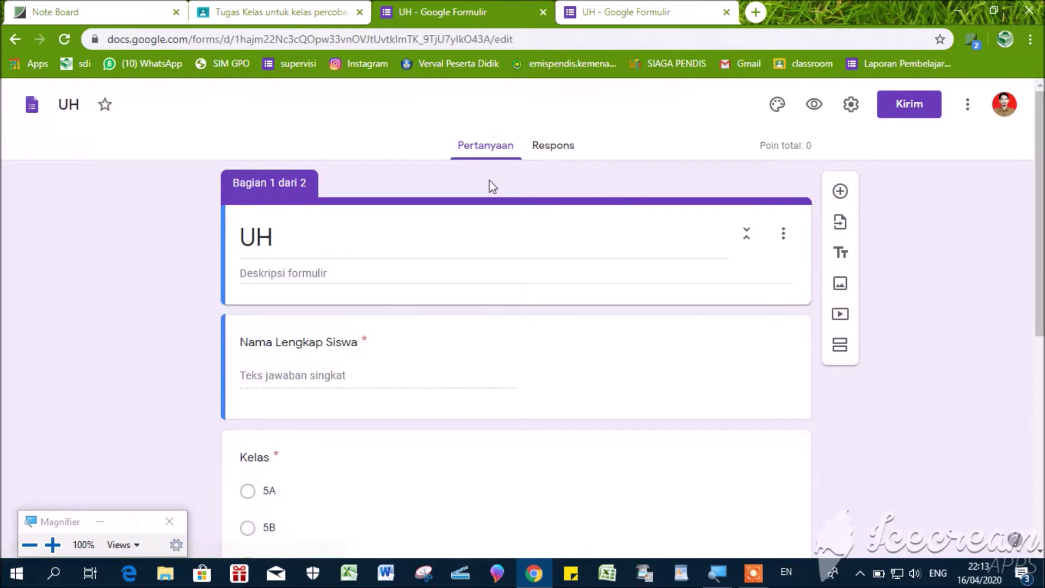
Step: Add a Pilihan ganda question reading "Berapakah jumlah jari tanganmu ..." under the section "Pilihlah jawaban yang paling benar!"
scroll(538, 293, "down", 8)
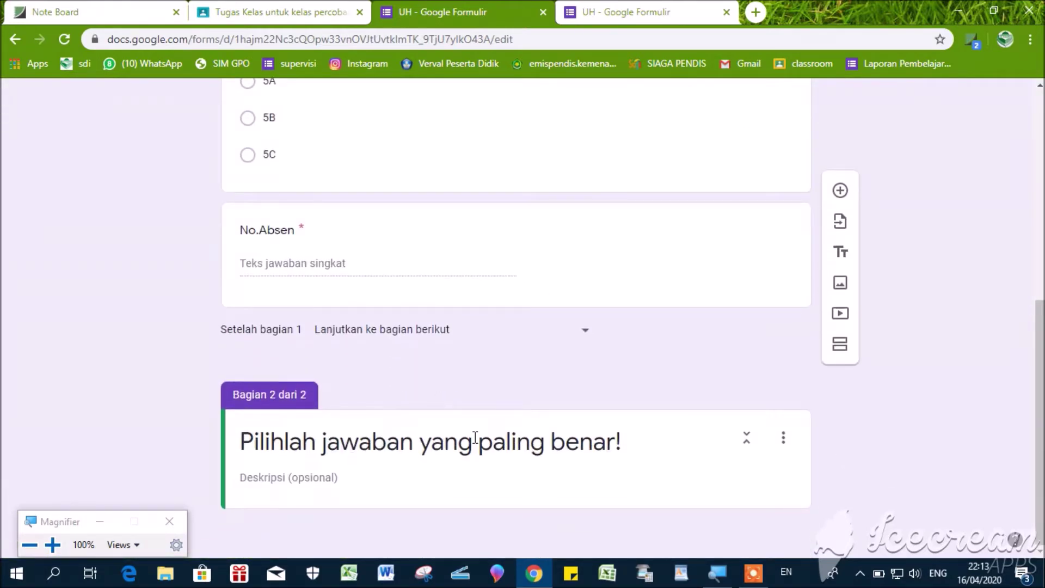
left_click(616, 472)
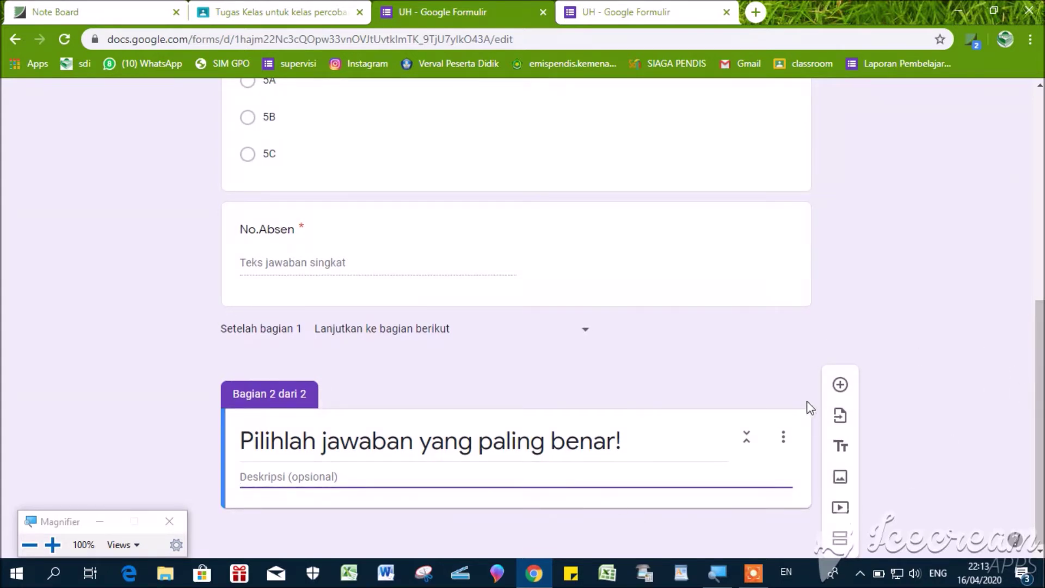
left_click(841, 385)
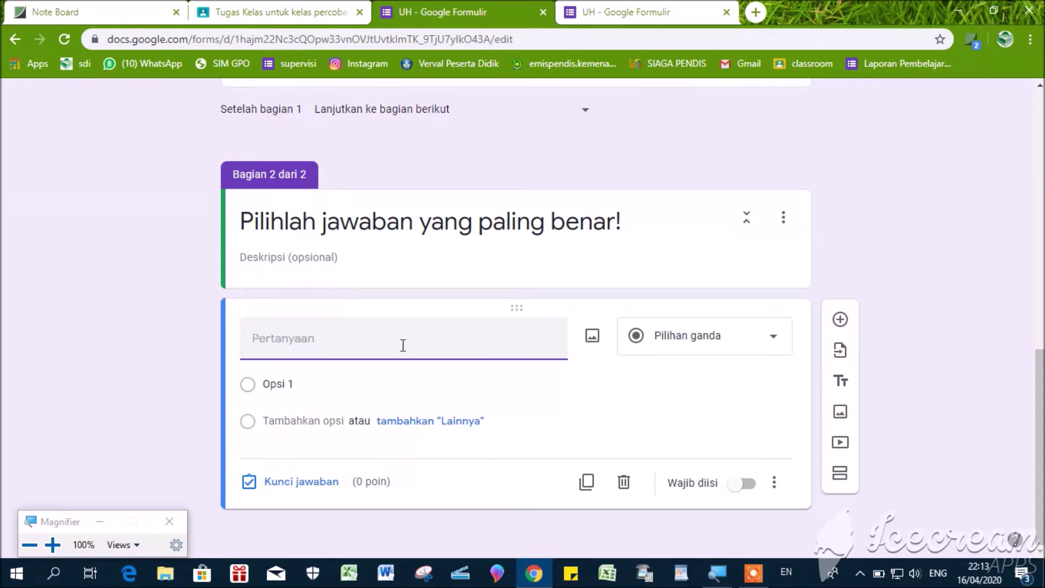
type("Berapakah jumlah jari tangan")
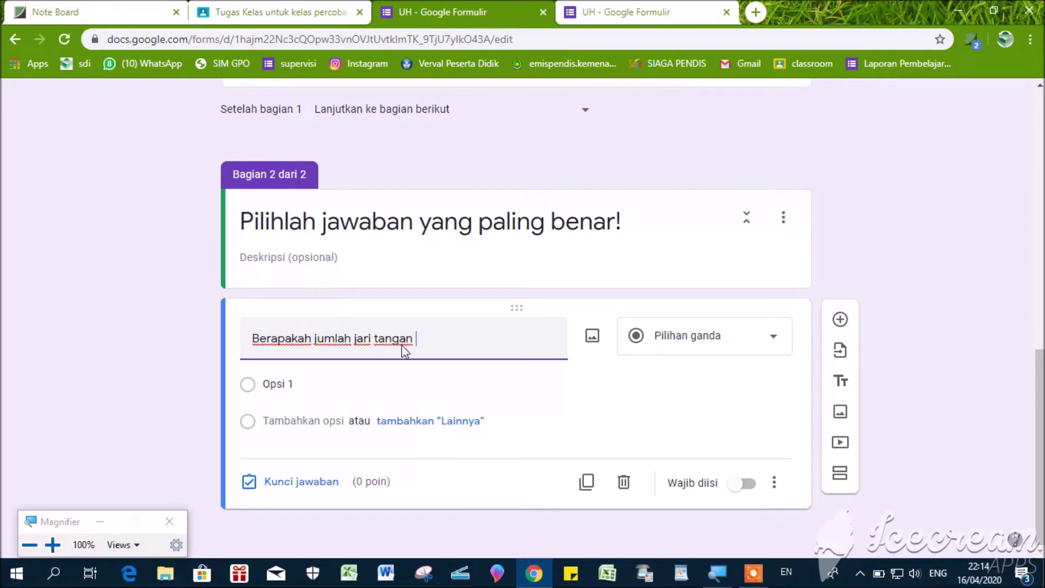
type("mu ...")
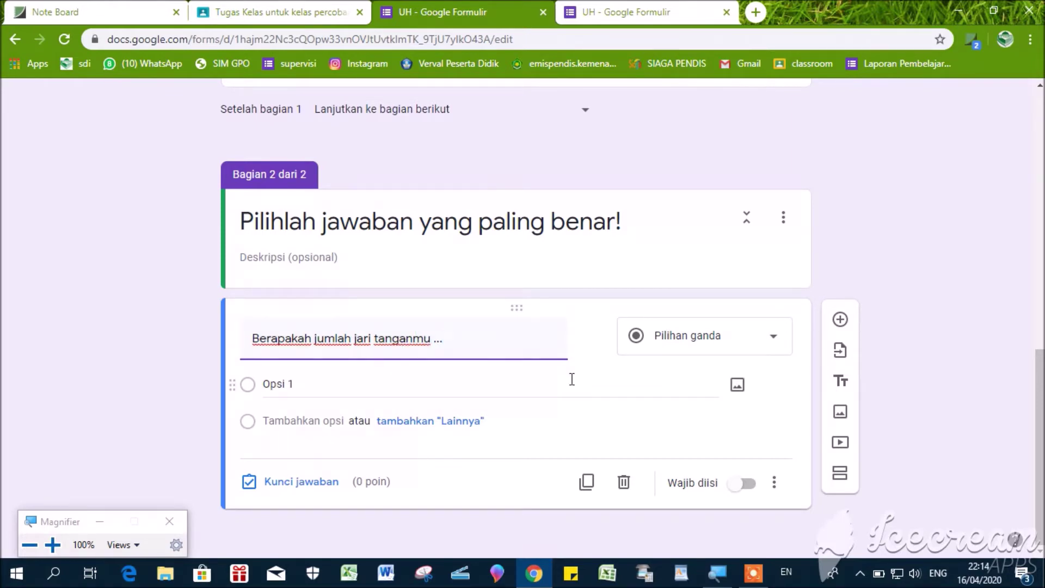
left_click(772, 341)
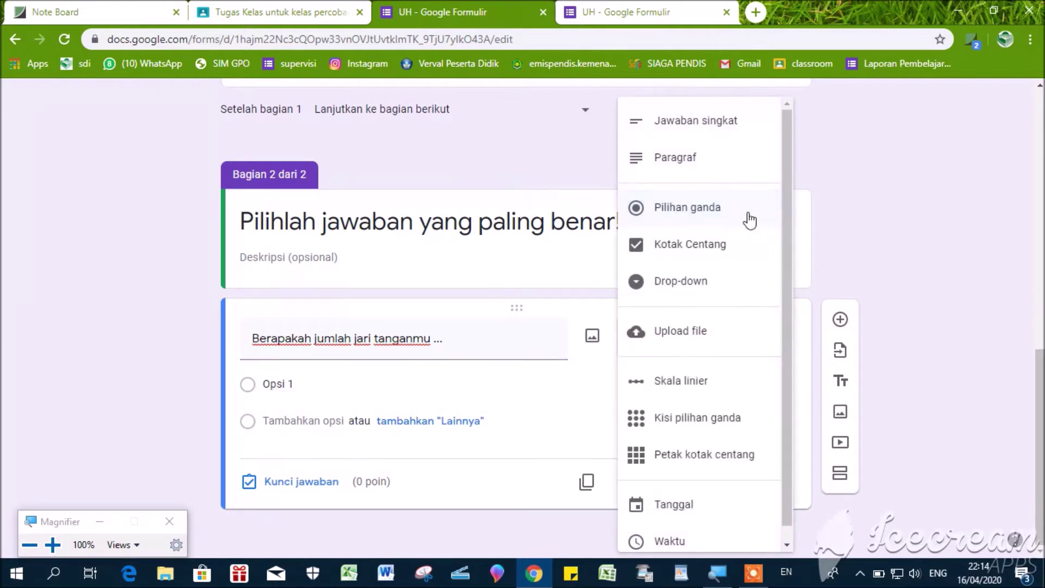
left_click(706, 208)
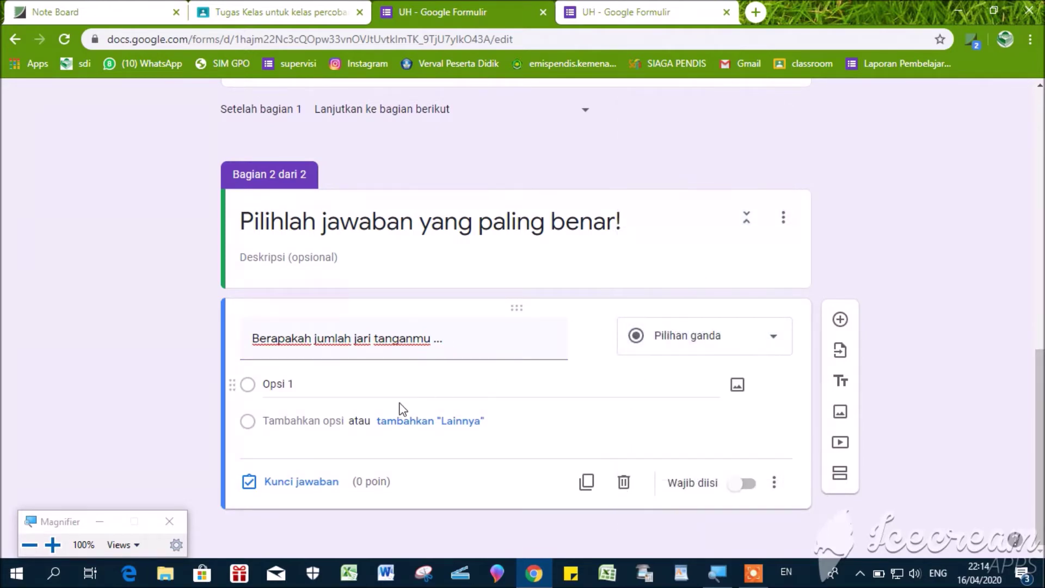
Step: Enter 10, 20 and 30 as the answer options of the finger-count question
left_click(395, 386)
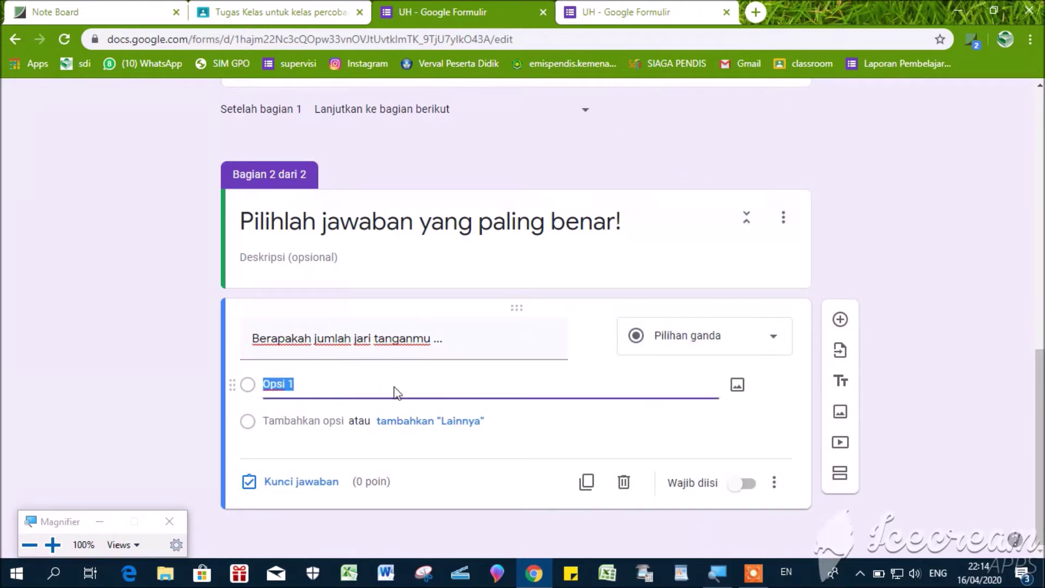
type("10")
key("Tab")
key("Tab")
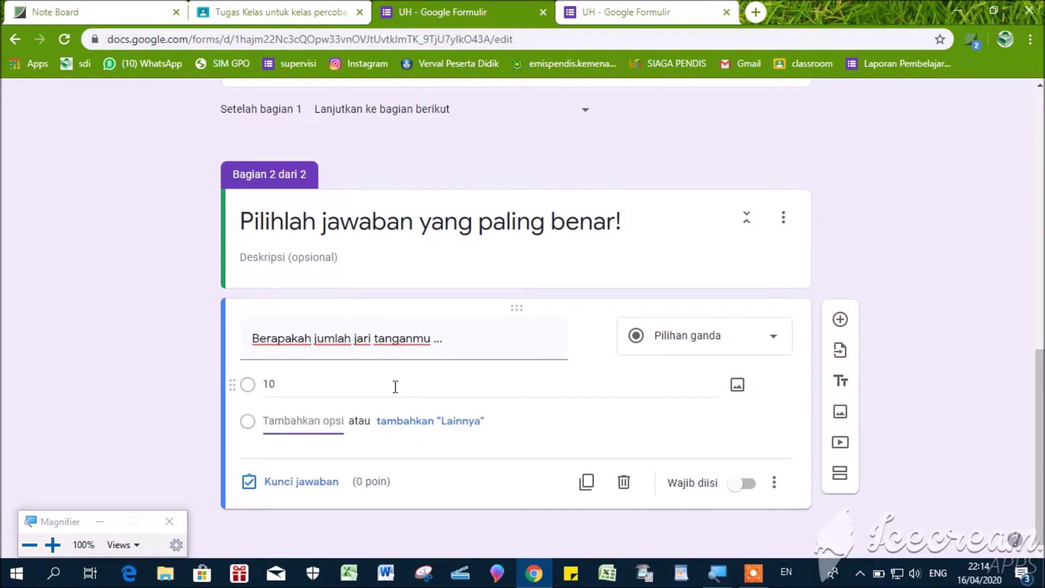
type("20")
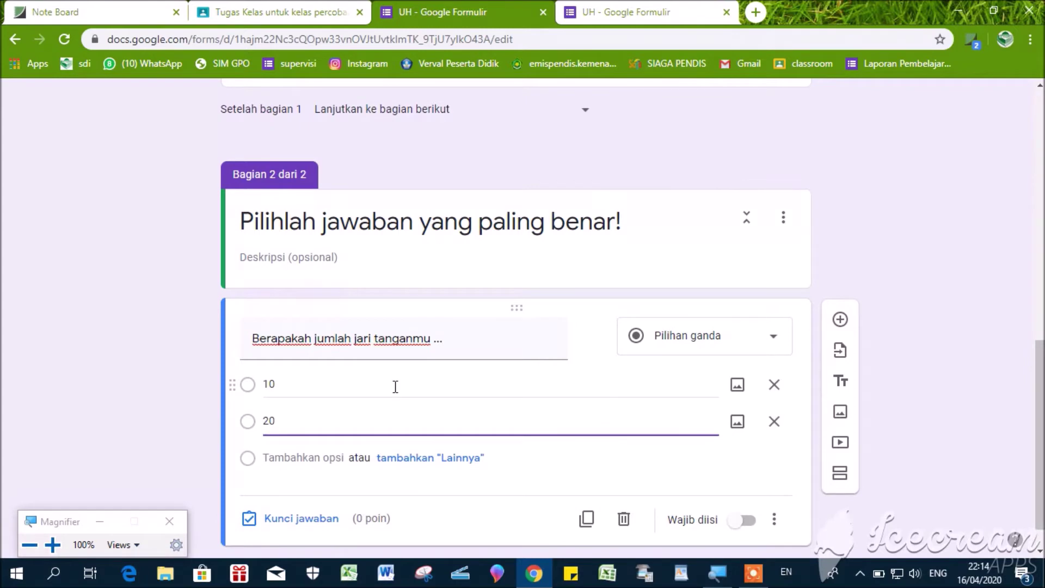
left_click(319, 457)
type("30")
Step: Set the question's answer key to option 10 and its score to 20 points
scroll(493, 414, "down", 2)
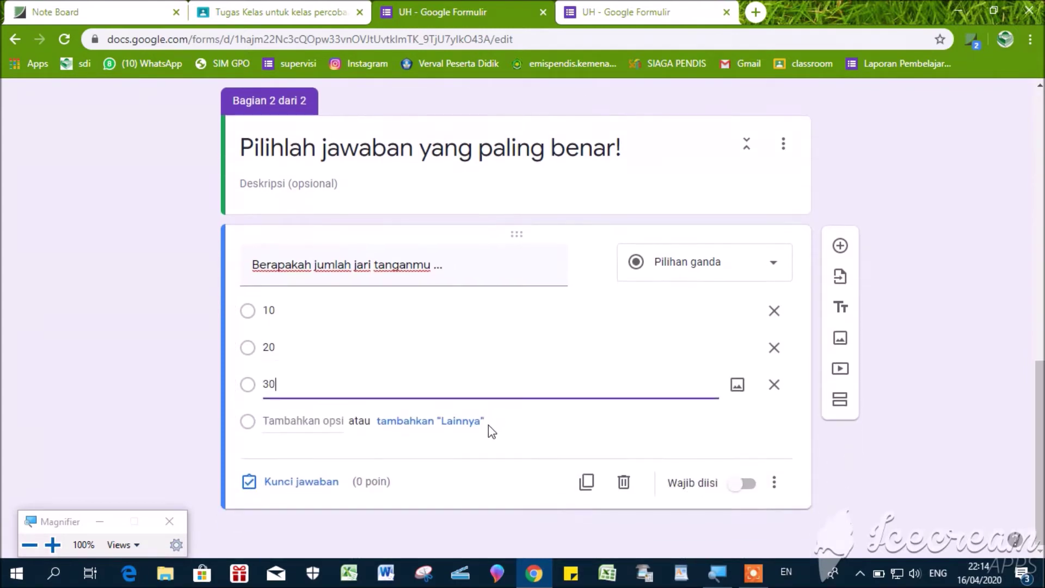
left_click(302, 482)
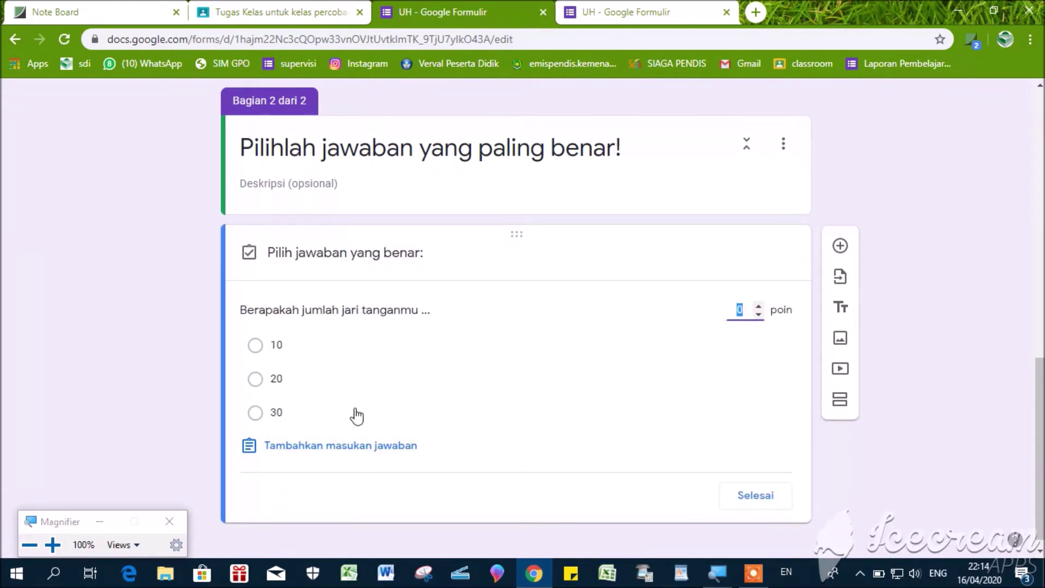
left_click(322, 345)
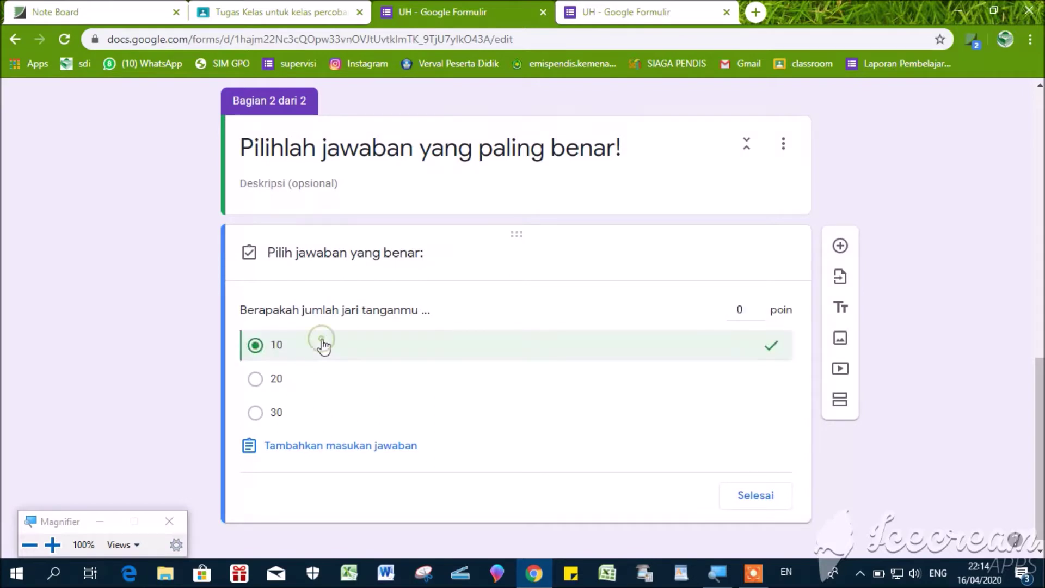
left_click(746, 310)
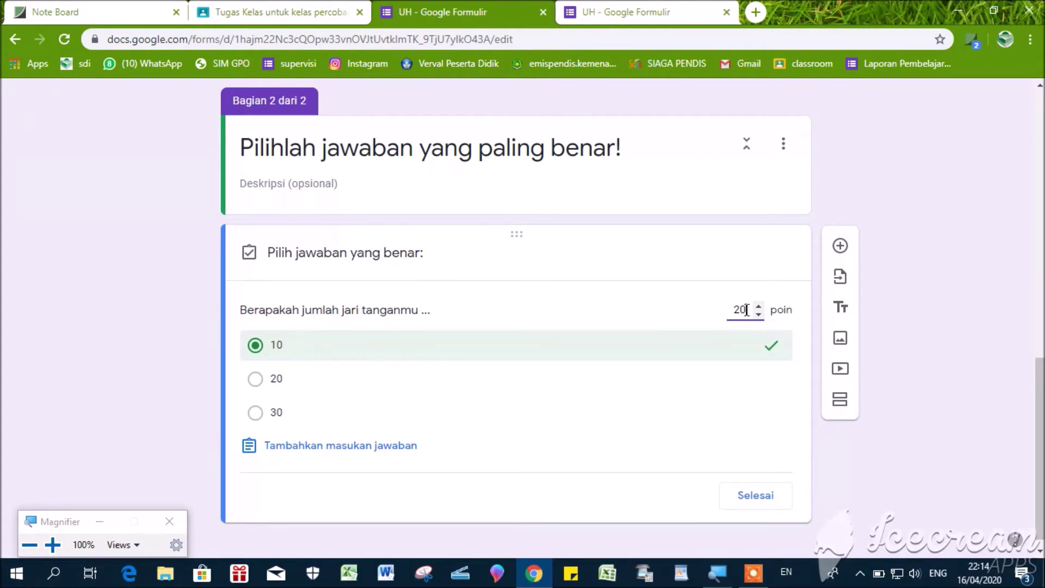
left_click(763, 499)
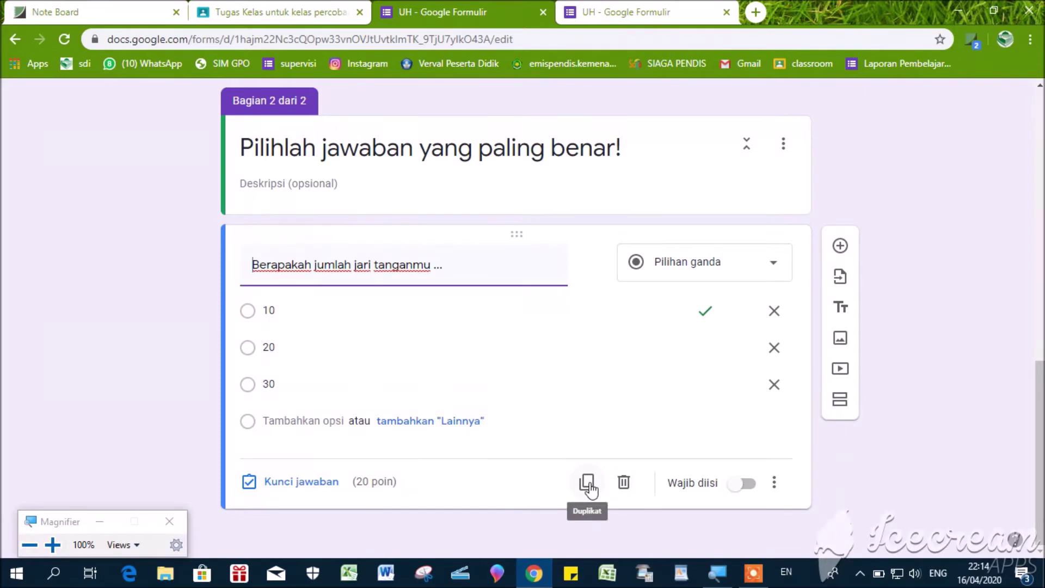
Step: Duplicate the finger-count question and change the copy's text to "Berapakah jumlah jari tangan dan kakimu ..."
left_click(588, 488)
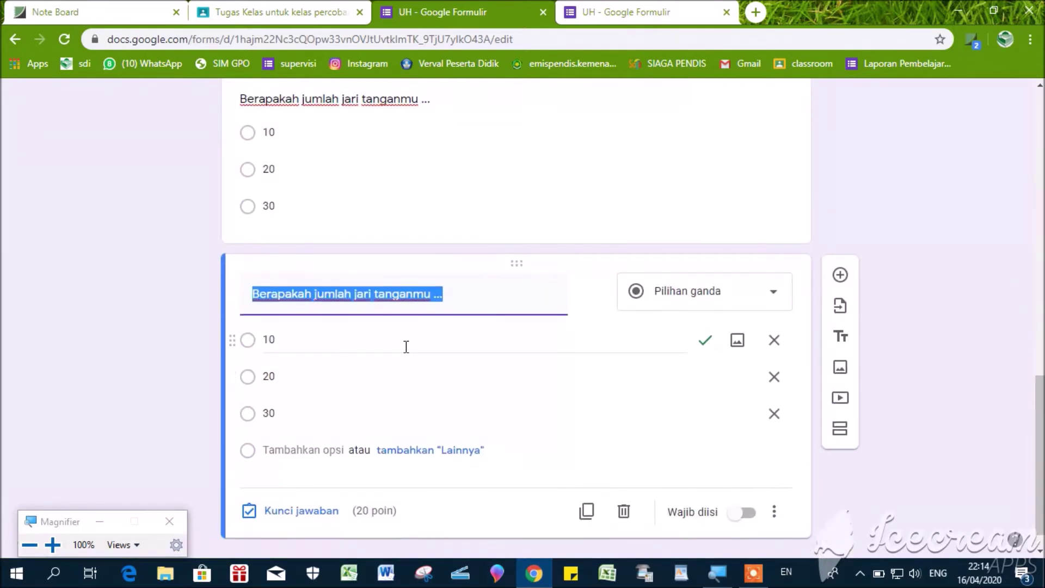
scroll(376, 356, "up", 2)
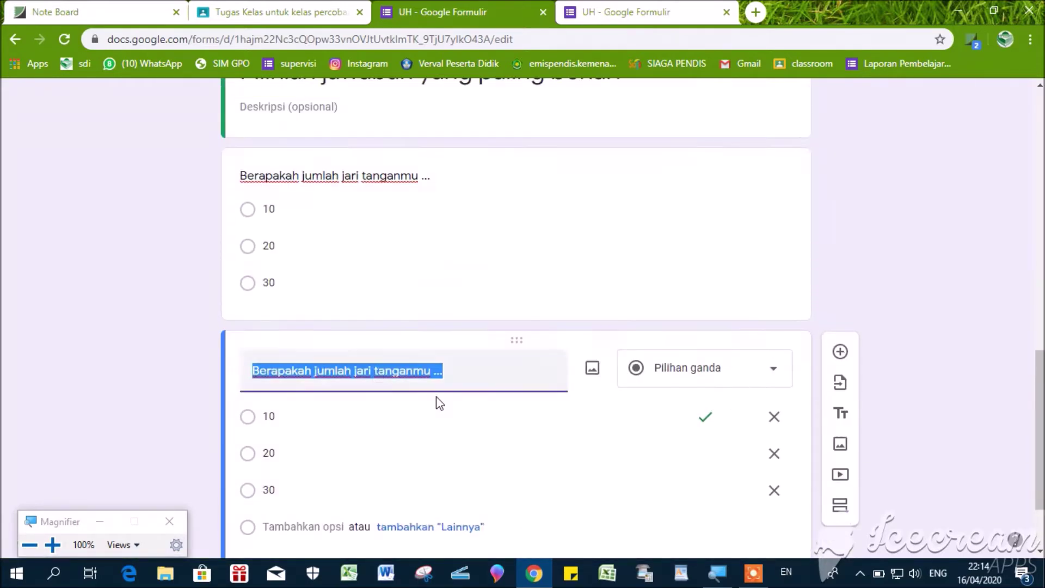
left_click(449, 370)
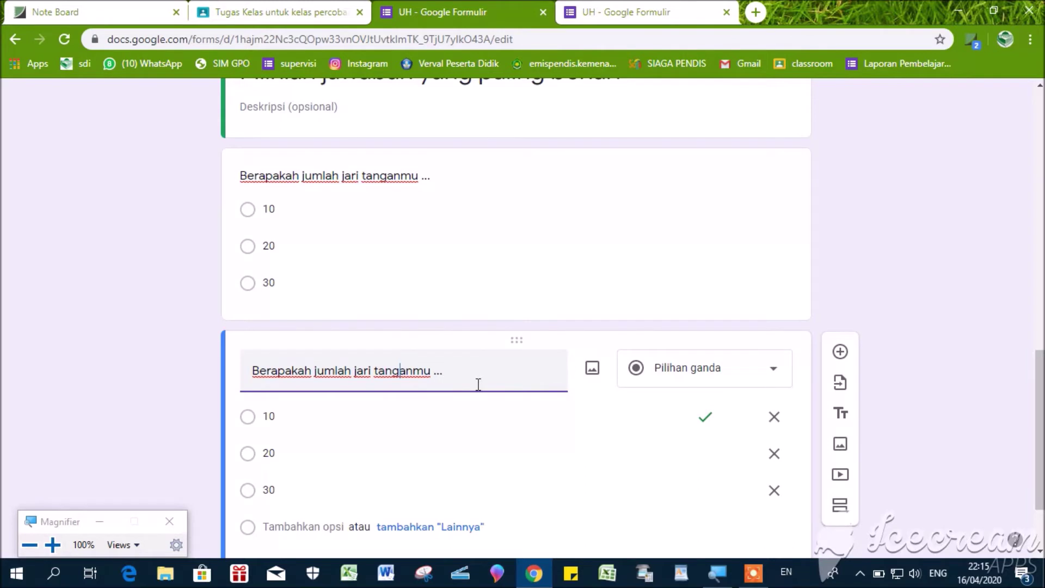
type("dan kami")
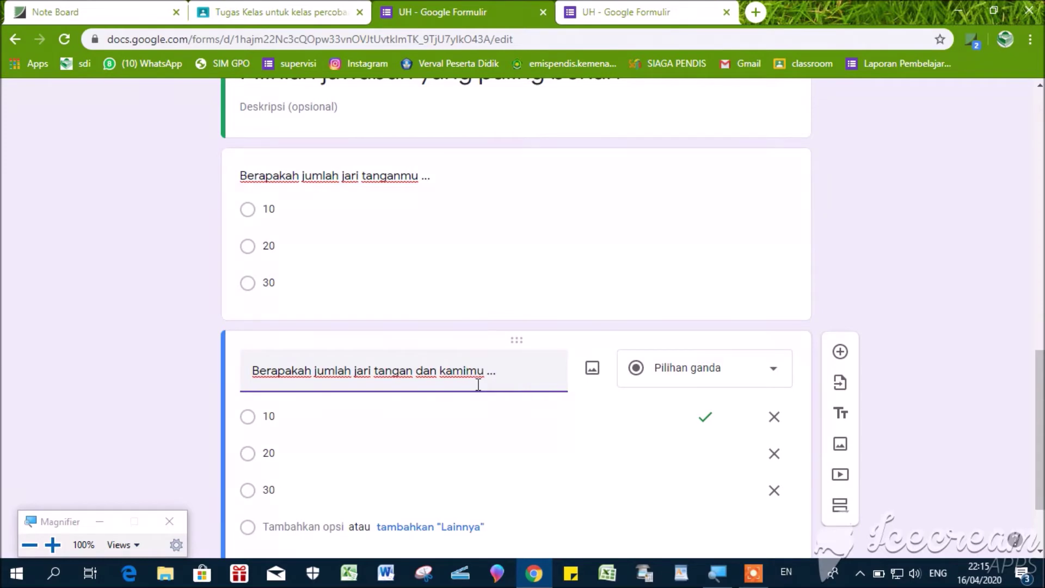
key("BackSpace")
key("BackSpace")
type("ki")
Step: Change the duplicated question's answer key so that only option 20 is marked correct
scroll(493, 412, "down", 1)
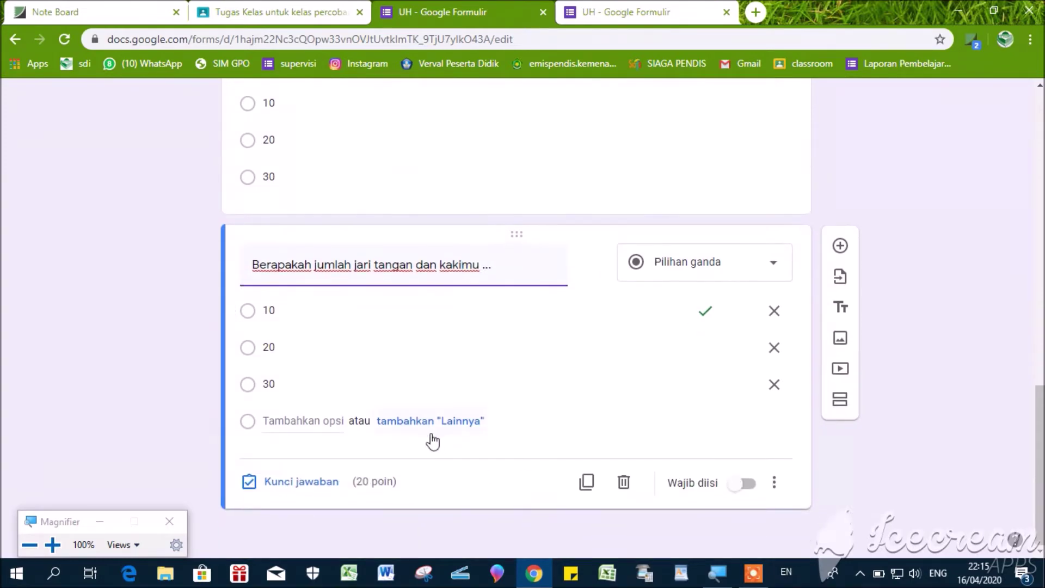
left_click(317, 486)
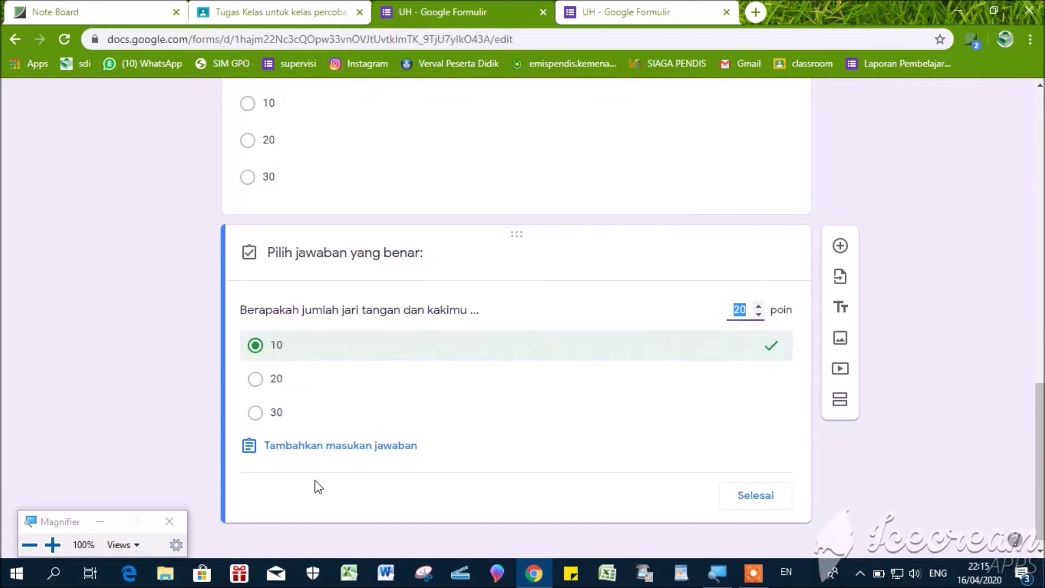
left_click(603, 390)
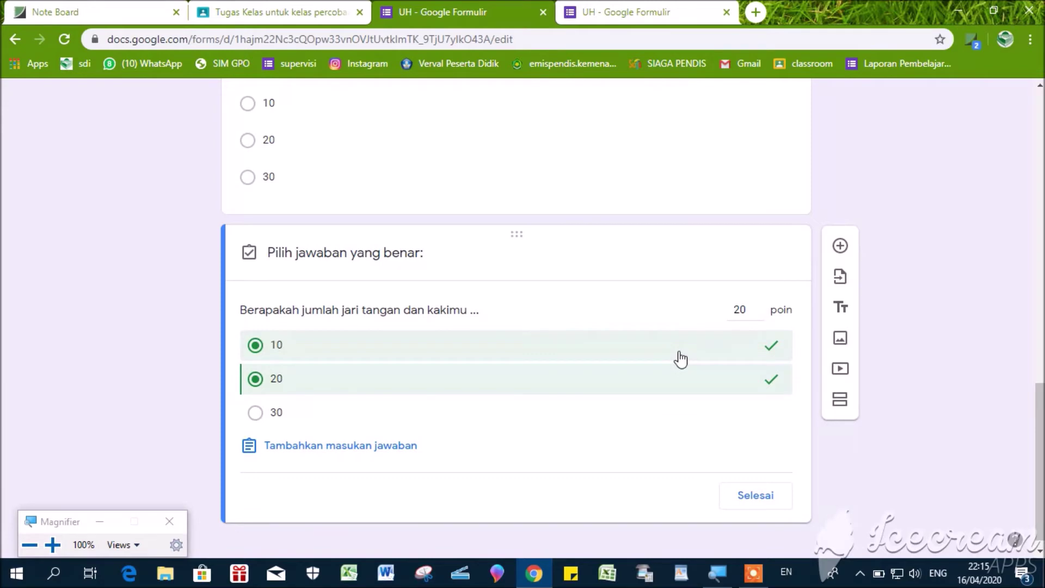
left_click(679, 355)
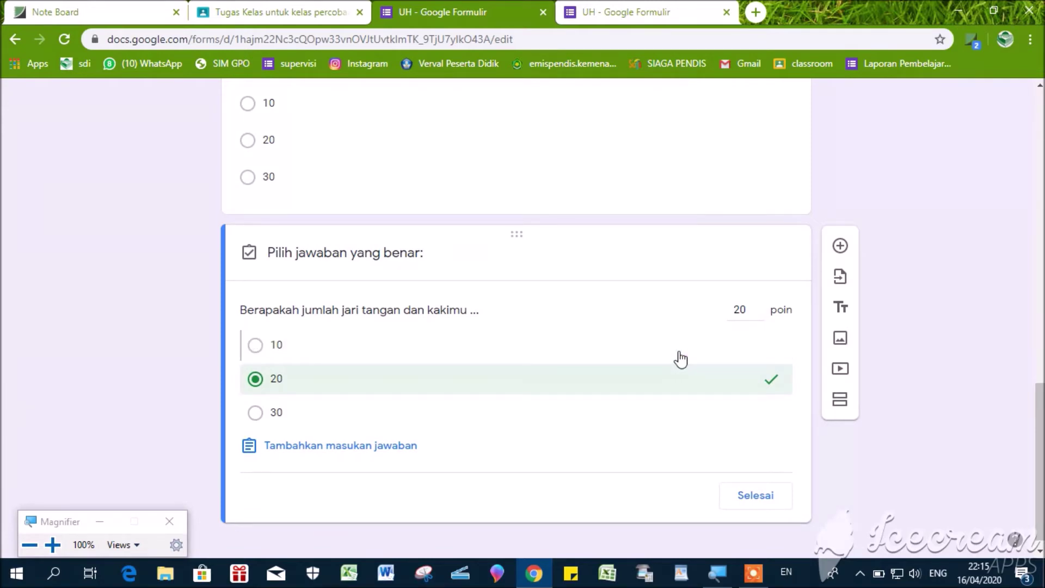
Step: Confirm the answer key of the hands-and-feet question and close the redundant second UH form tab
left_click(759, 496)
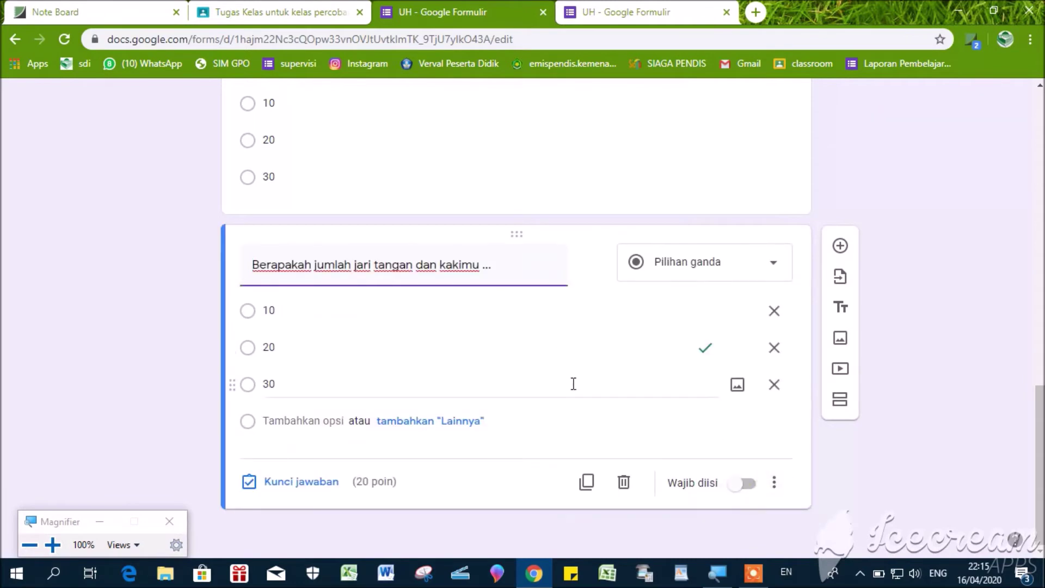
left_click(135, 17)
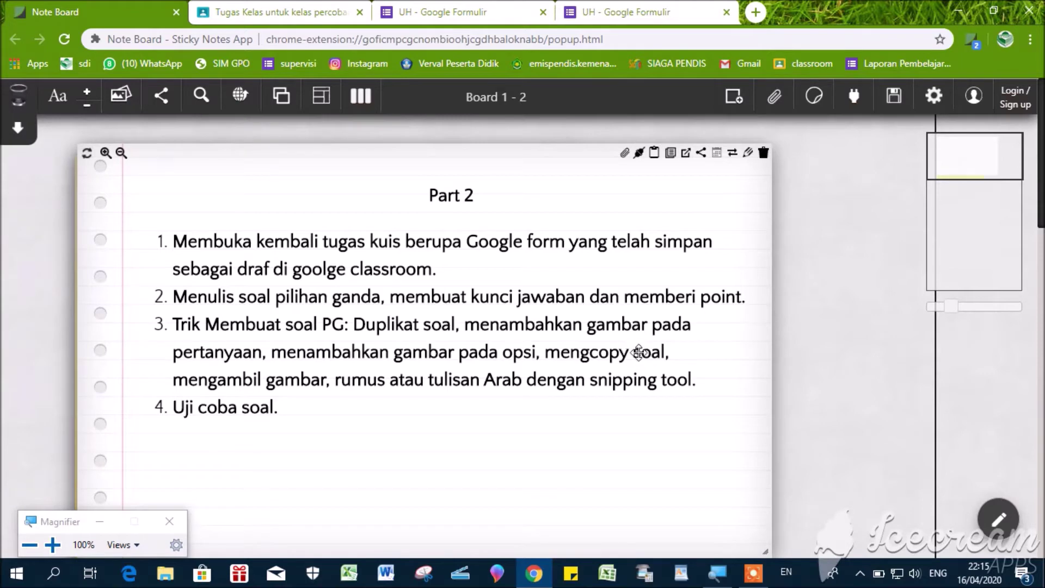
left_click(442, 7)
left_click(628, 11)
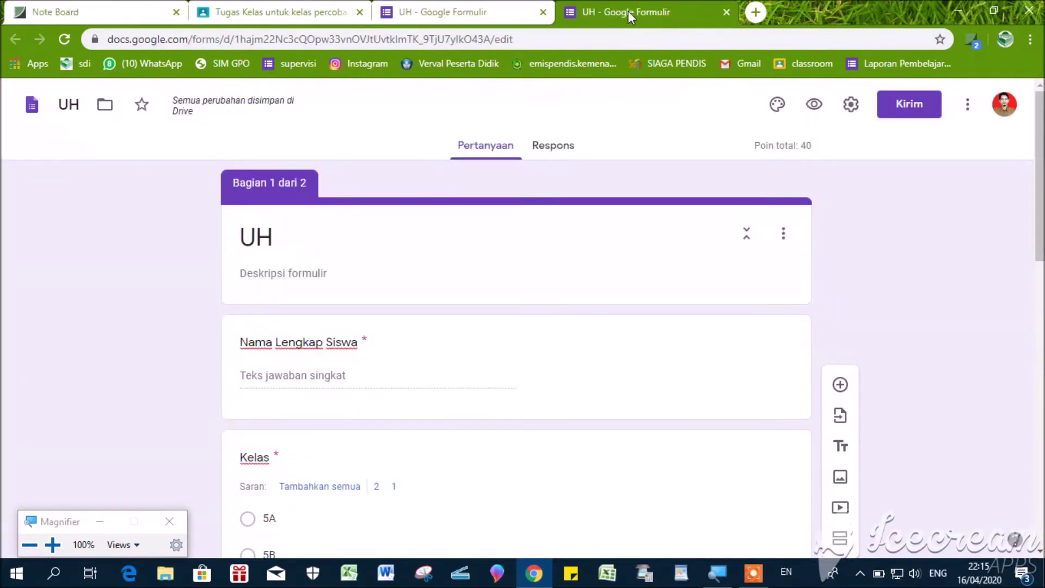
left_click(438, 10)
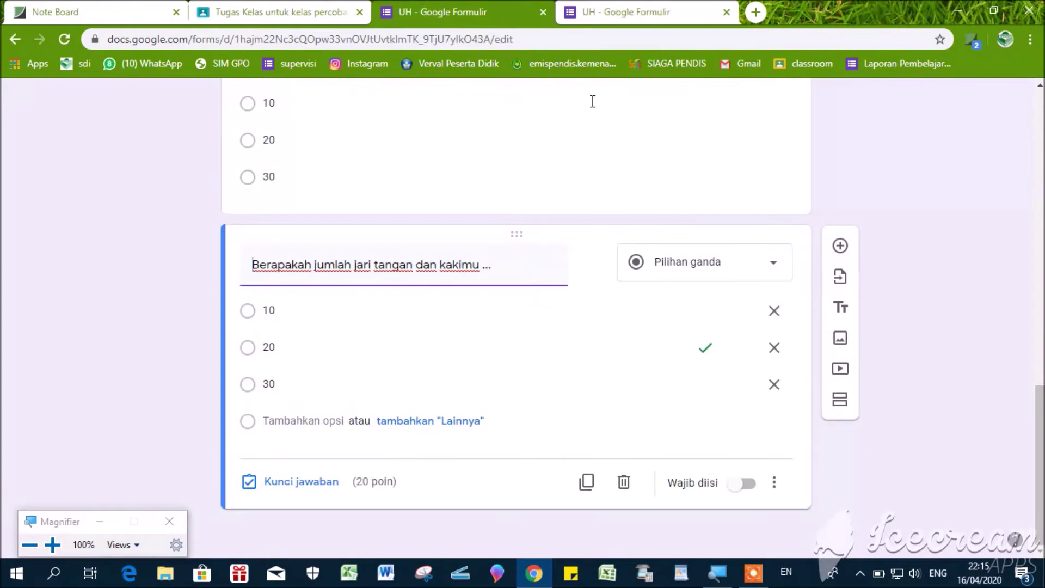
left_click(726, 12)
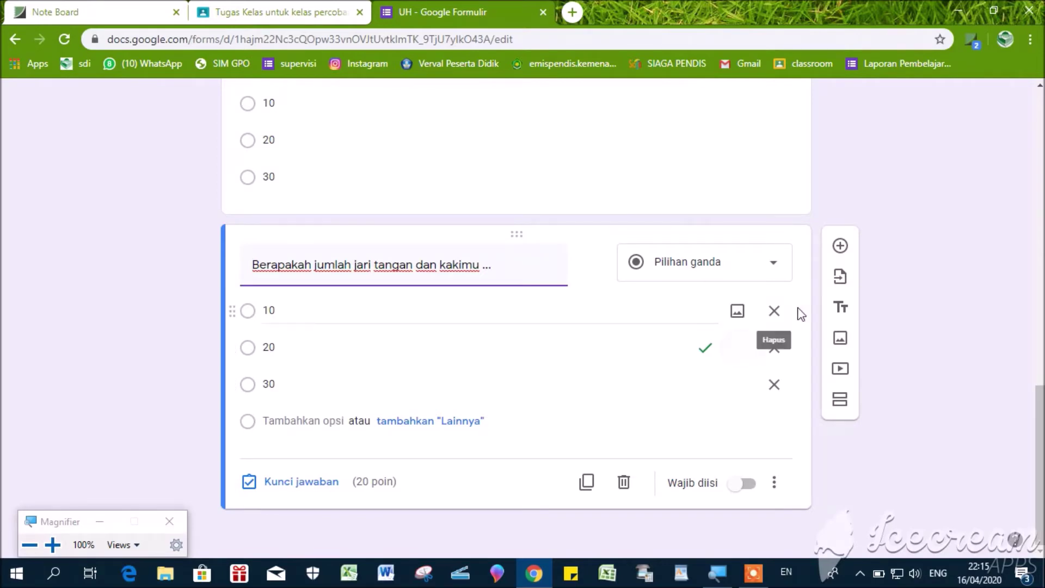
Step: Add a new multiple-choice question reading "Perhatikan gambar berikut ! apa nama buah ini.."
left_click(841, 248)
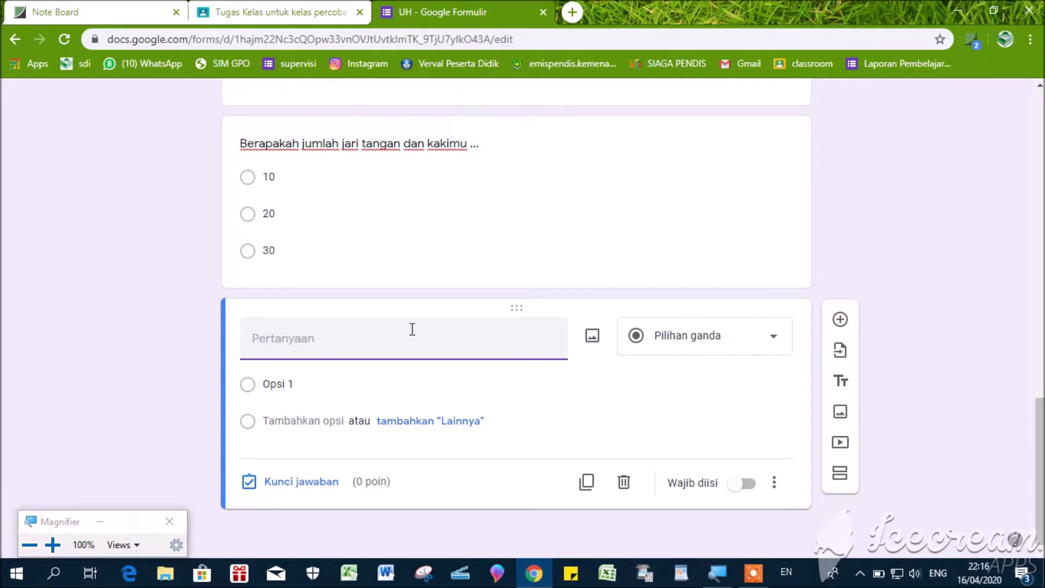
type("perhatikan gambar ")
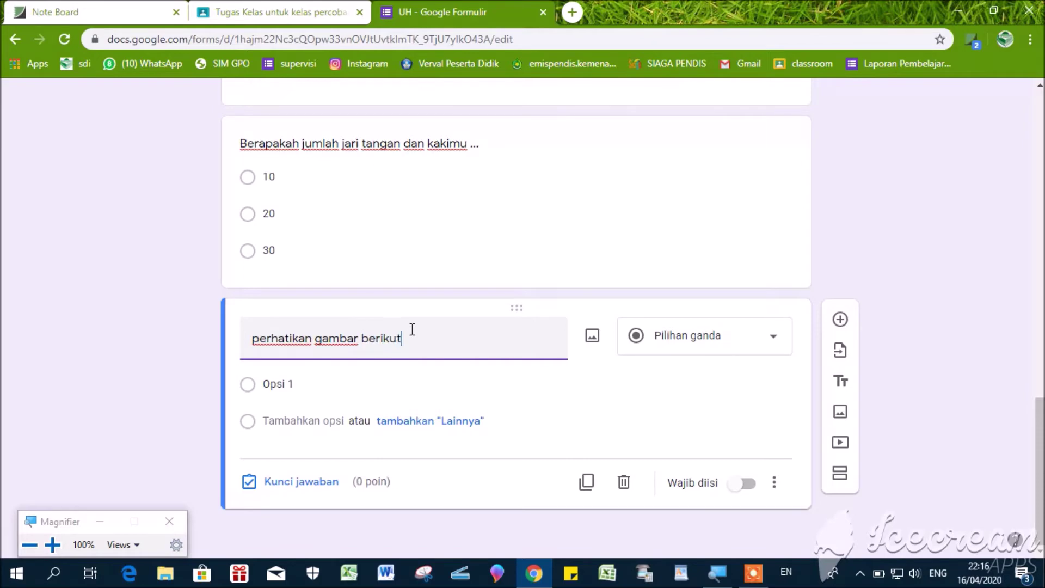
type("berikut")
type("nama buah")
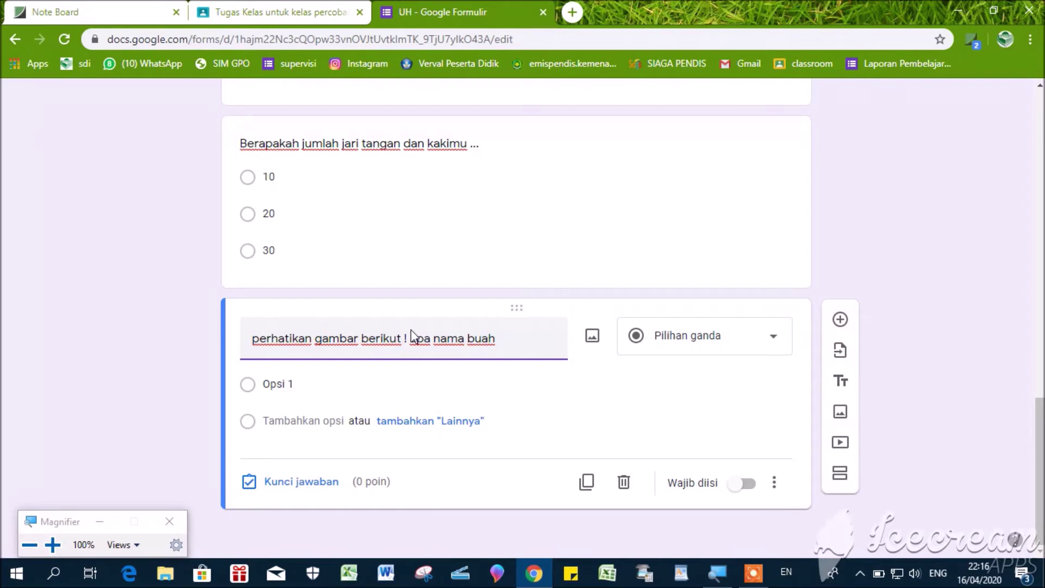
type(" ini")
left_click(257, 339)
key("BackSpace")
type("P")
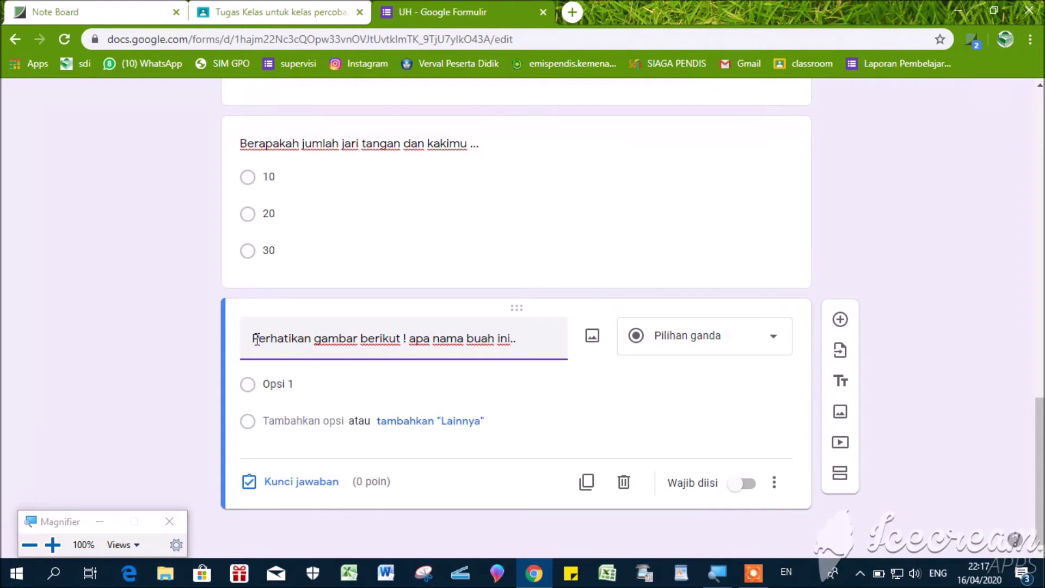
Step: Search Google Images for "semangka" and insert the cartoon watermelon slice as the new question's image
left_click(593, 338)
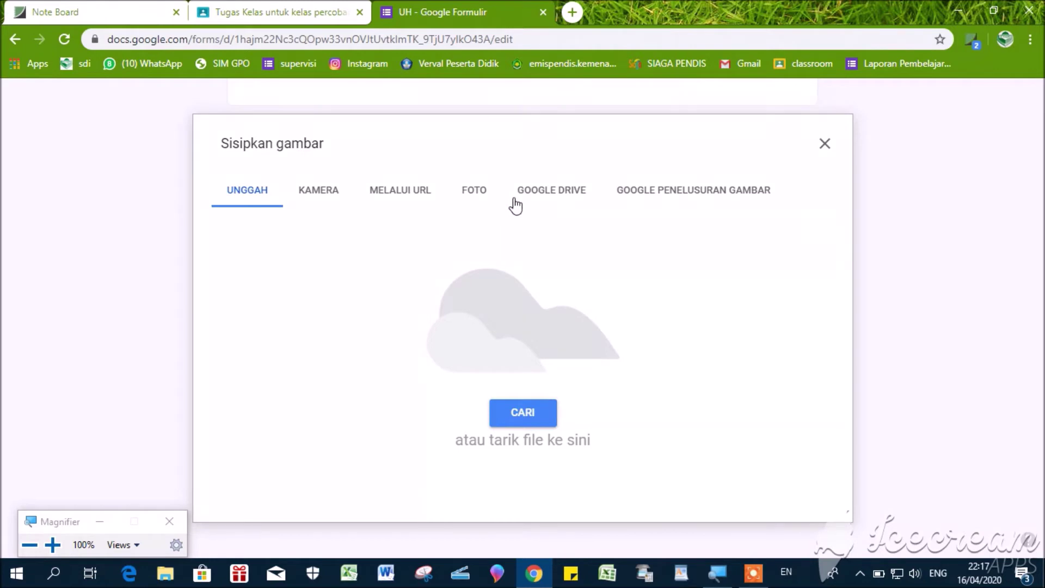
left_click(662, 197)
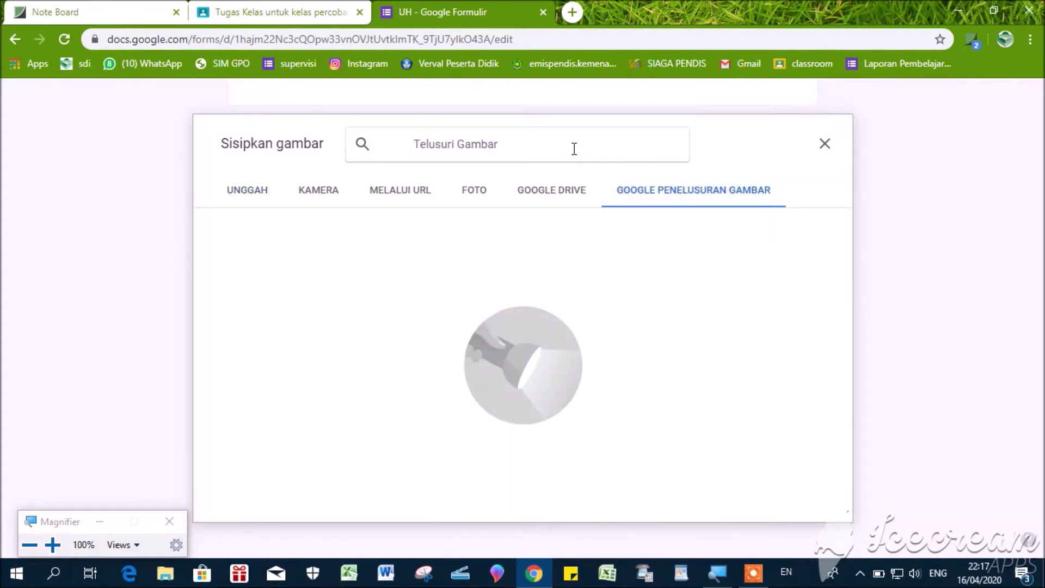
type("semnag")
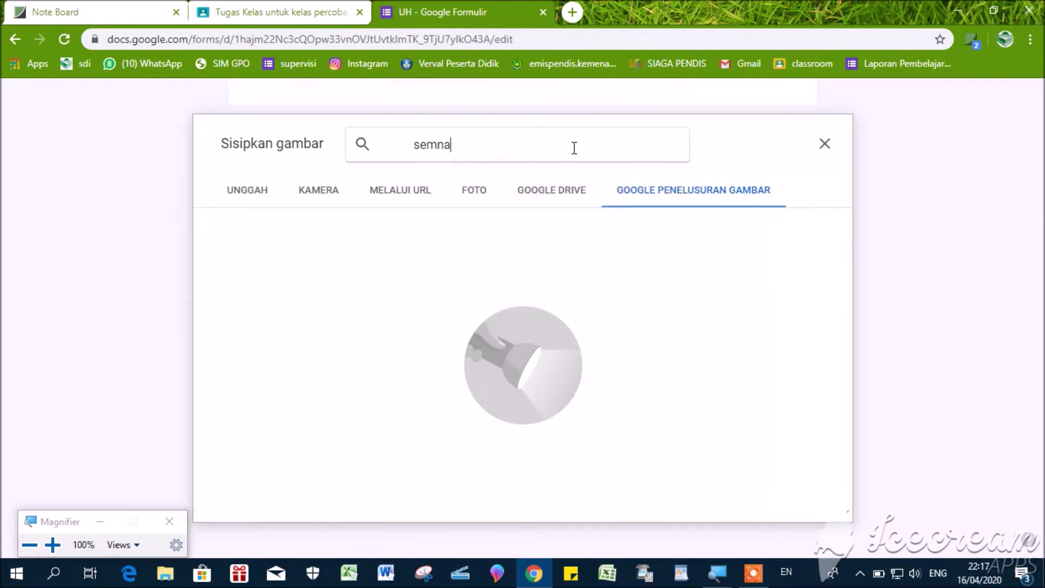
key("BackSpace")
key("BackSpace")
type("angk")
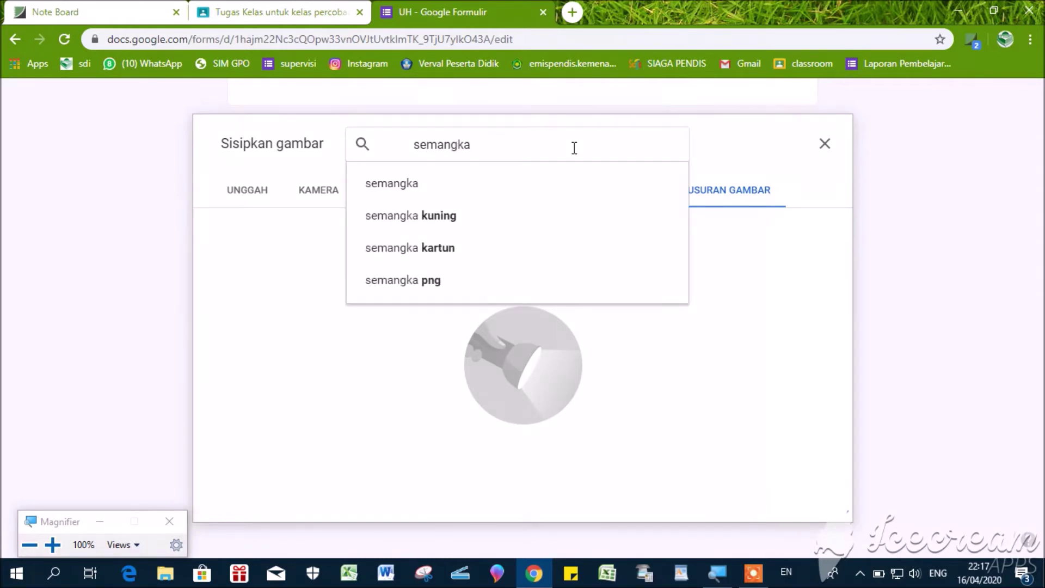
left_click(527, 187)
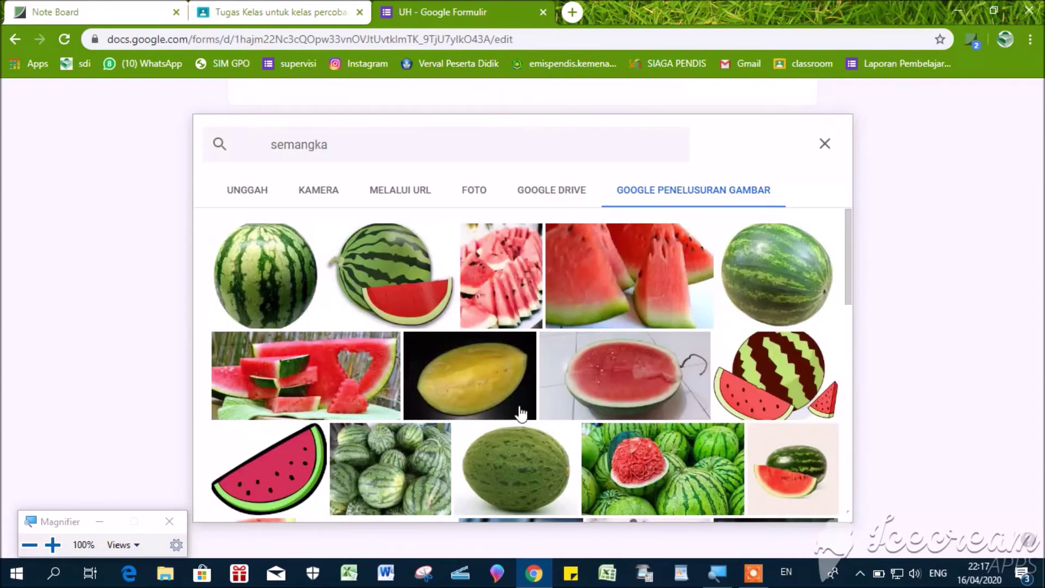
left_click(304, 469)
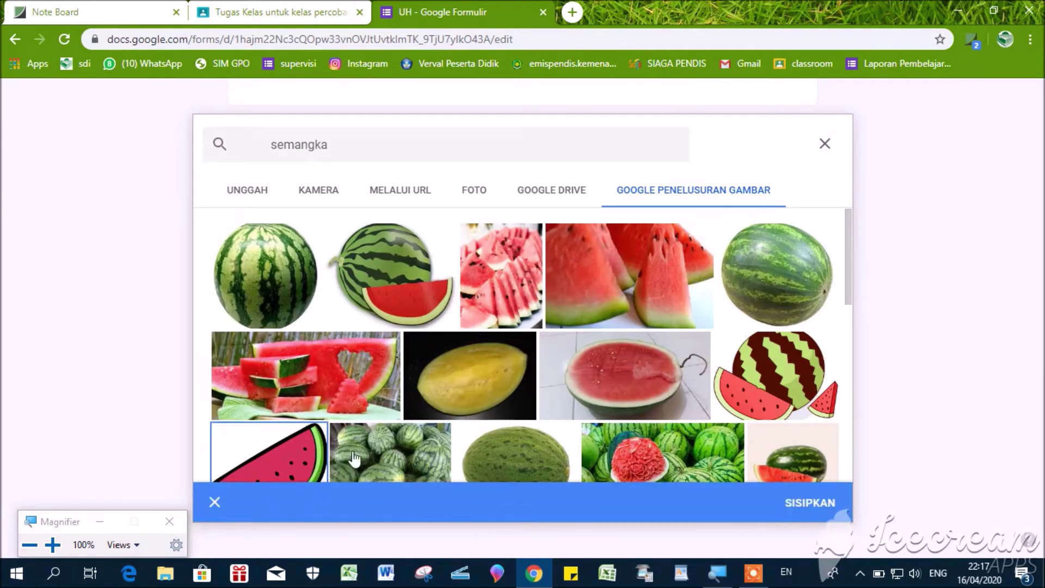
left_click(798, 500)
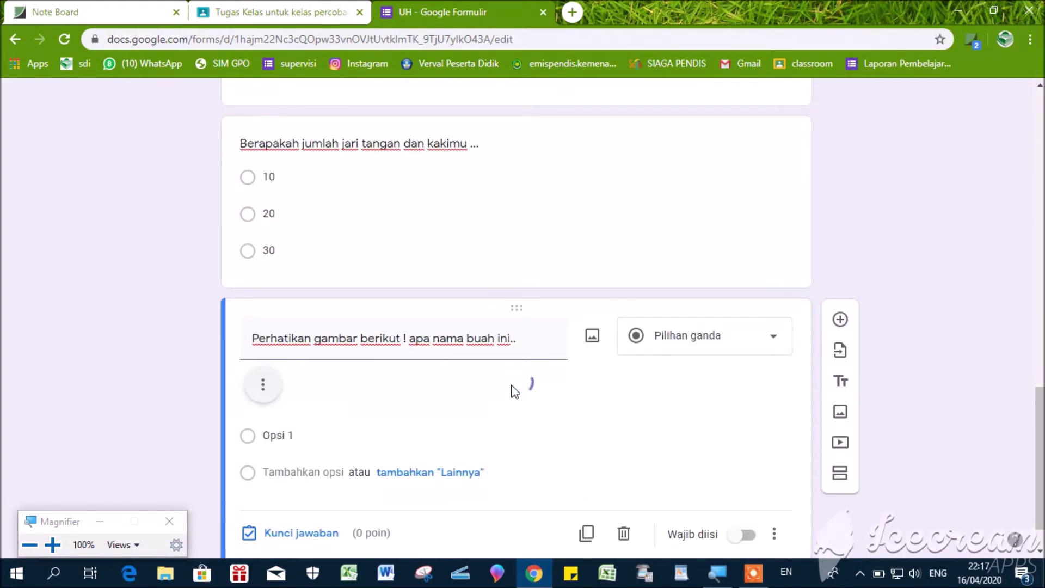
scroll(585, 397, "down", 4)
scroll(587, 401, "down", 2)
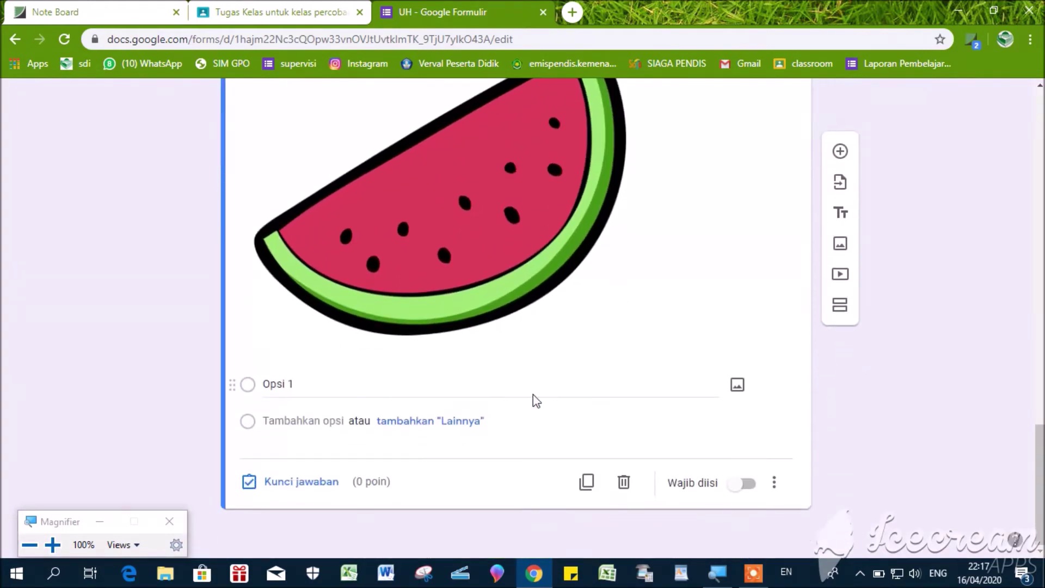
Step: Enter semangka, apel and jambu as the answer options of the fruit picture question
left_click(458, 383)
scroll(567, 369, "up", 3)
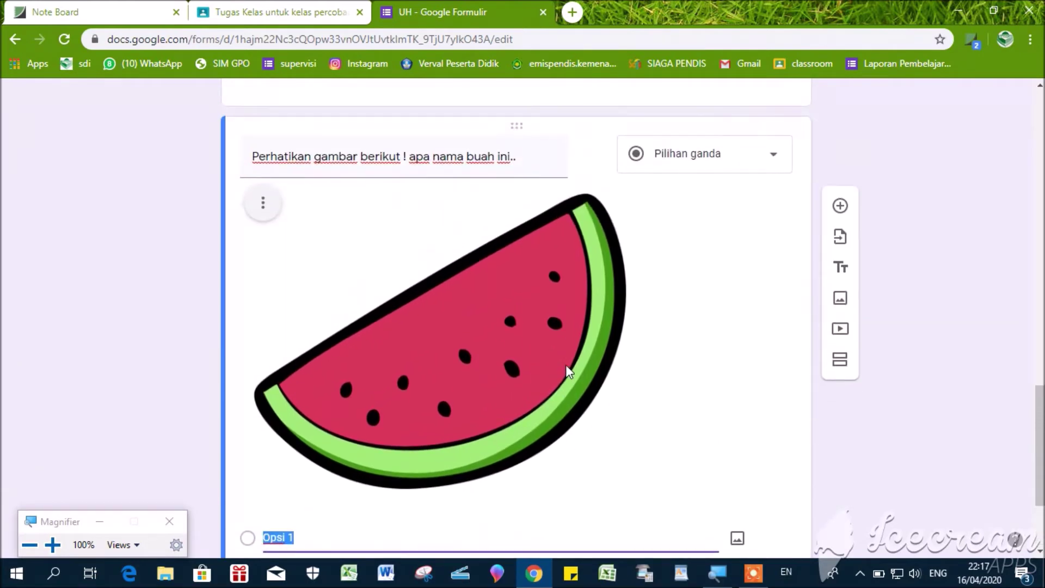
scroll(568, 369, "down", 1)
type("semangka")
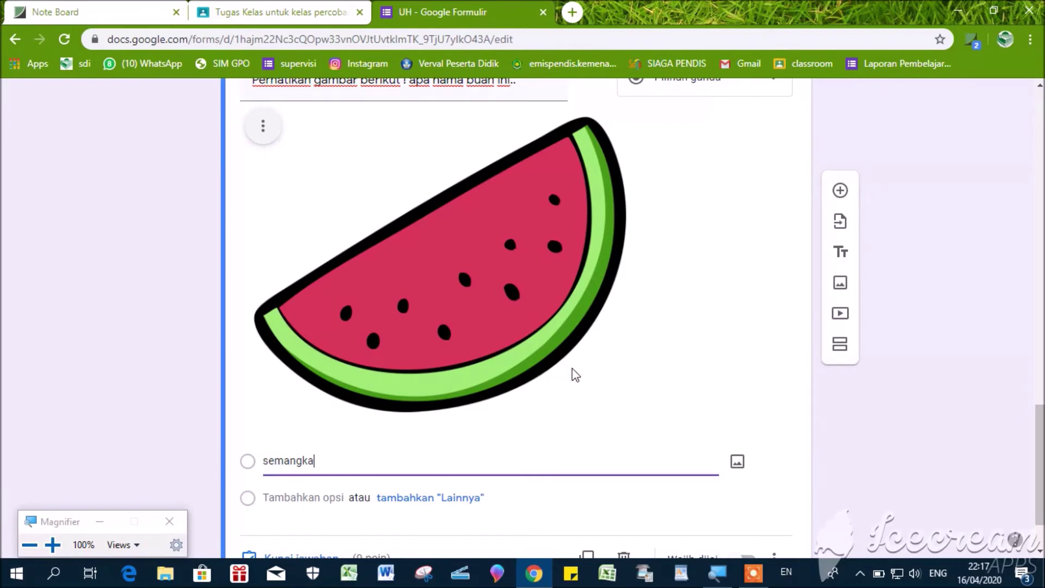
left_click(317, 499)
type("ap")
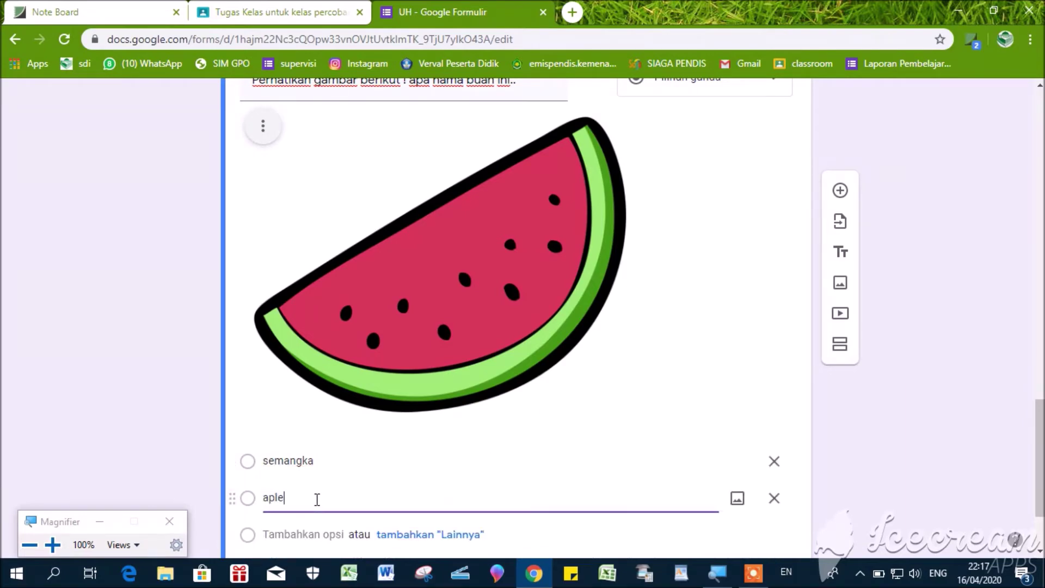
type("el")
scroll(304, 421, "down", 2)
left_click(304, 422)
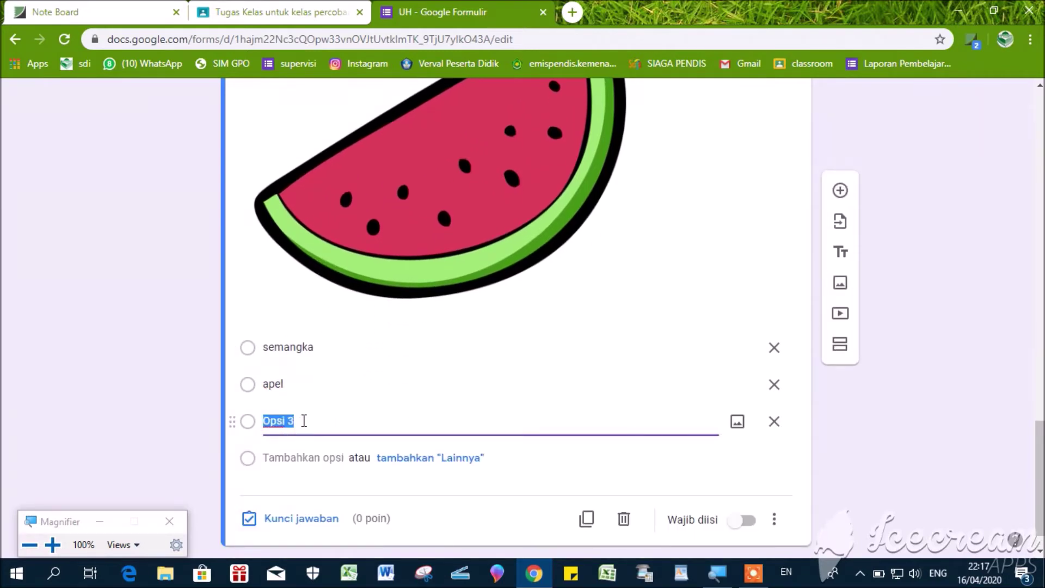
type("jambu")
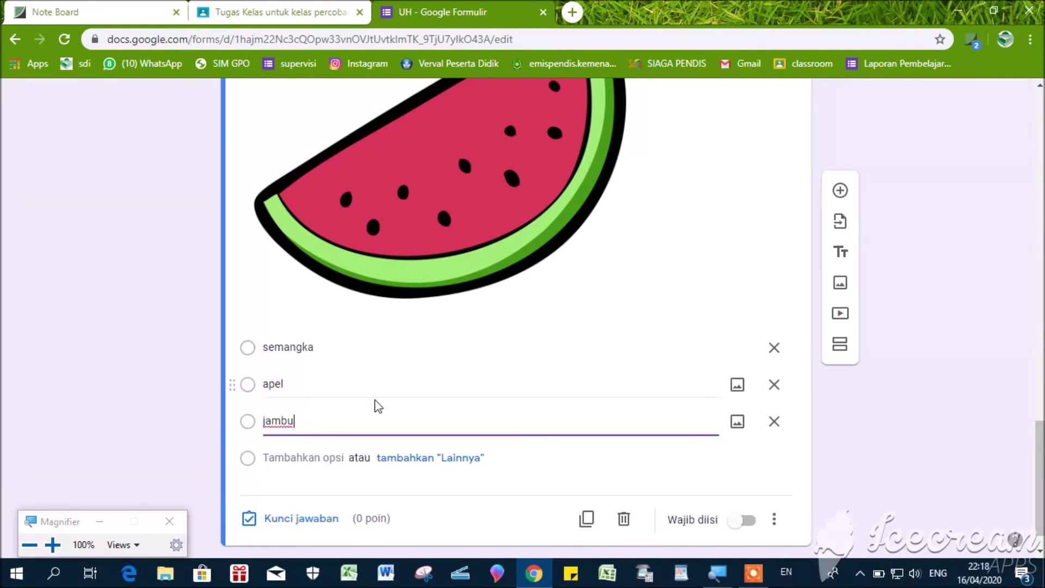
scroll(397, 411, "down", 1)
Step: Set the fruit question's answer key to semangka and its score to 20 points
left_click(322, 482)
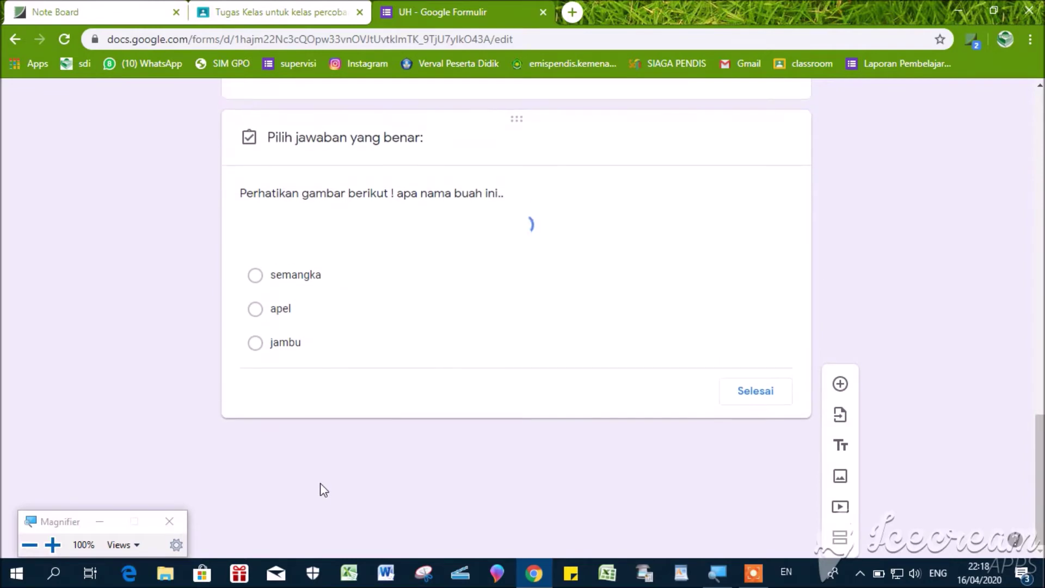
scroll(397, 408, "down", 5)
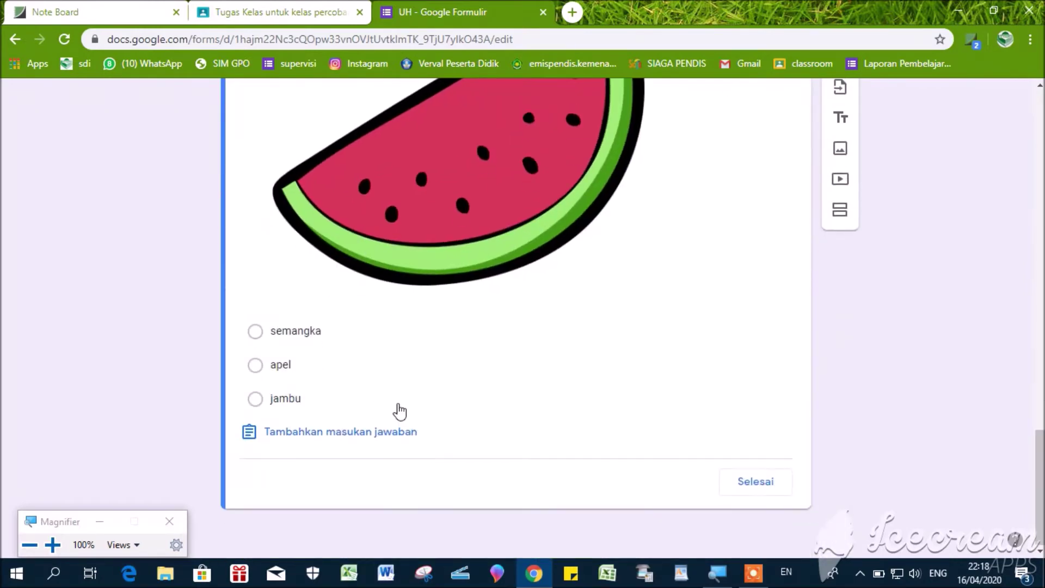
left_click(359, 338)
scroll(590, 338, "up", 7)
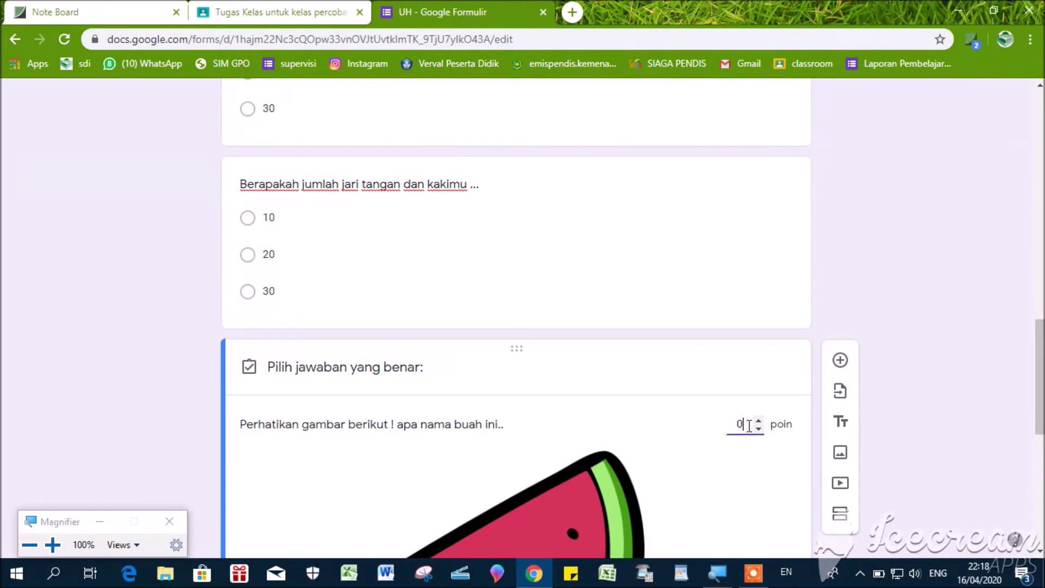
left_click(749, 425)
type("20")
Step: Make both finger-count questions required (Wajib diisi)
scroll(749, 444, "up", 5)
left_click(652, 390)
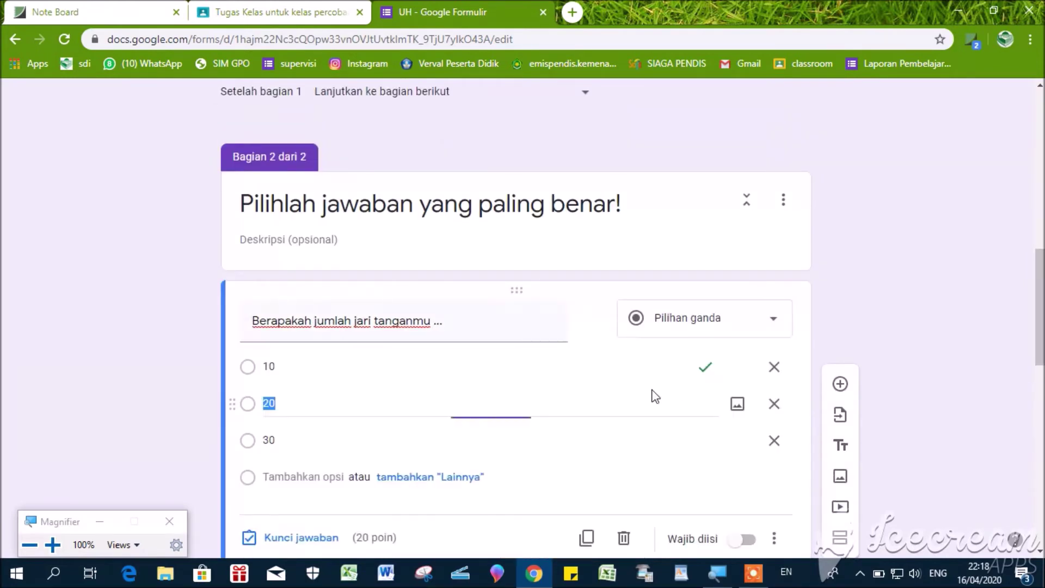
scroll(653, 396, "down", 3)
left_click(743, 310)
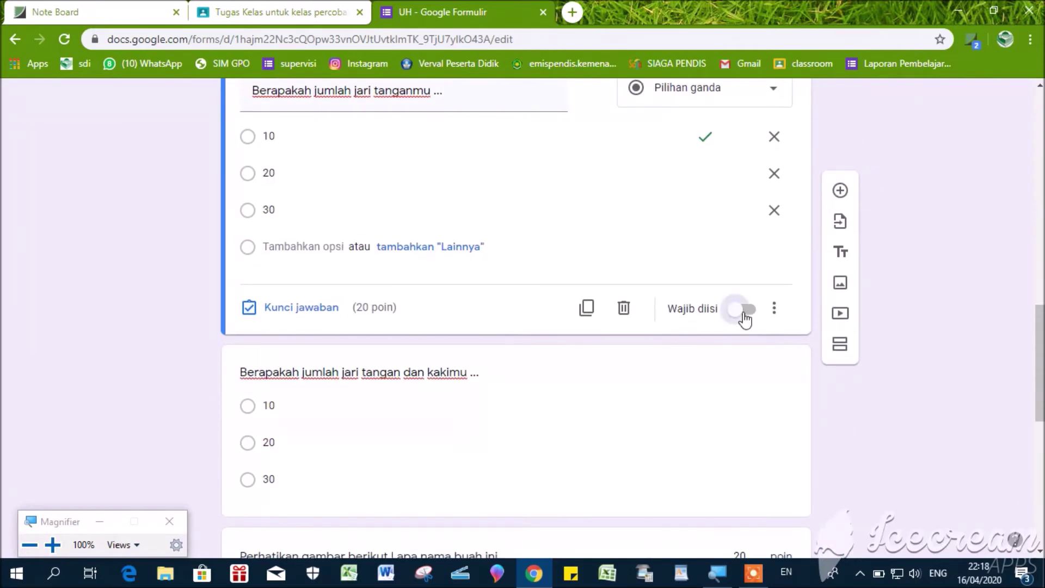
scroll(653, 305, "down", 4)
left_click(576, 250)
left_click(742, 265)
scroll(742, 269, "down", 4)
left_click(740, 268)
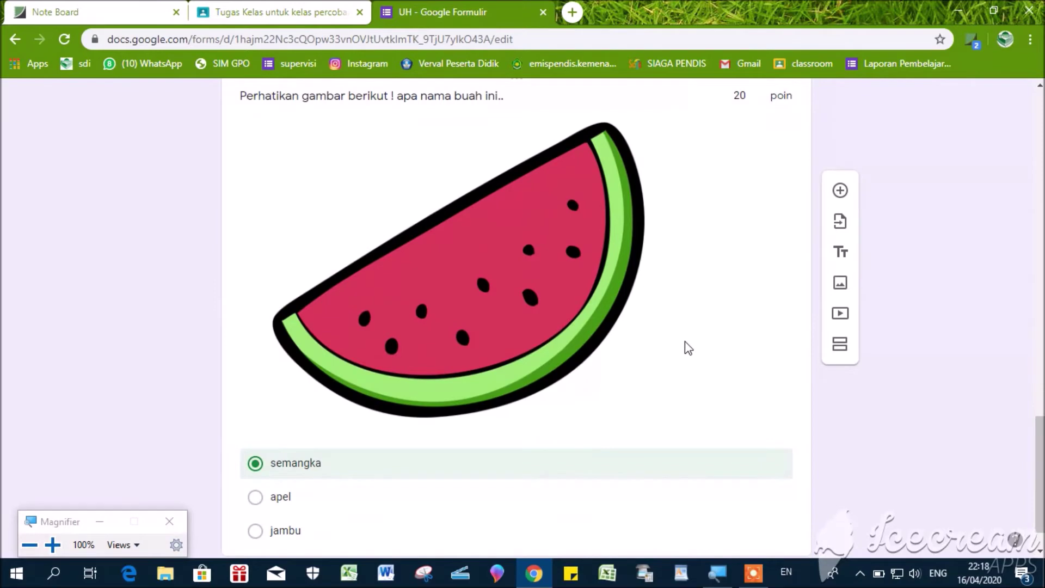
Step: Confirm the fruit question's answer key and make the question required (Wajib diisi)
scroll(684, 341, "down", 5)
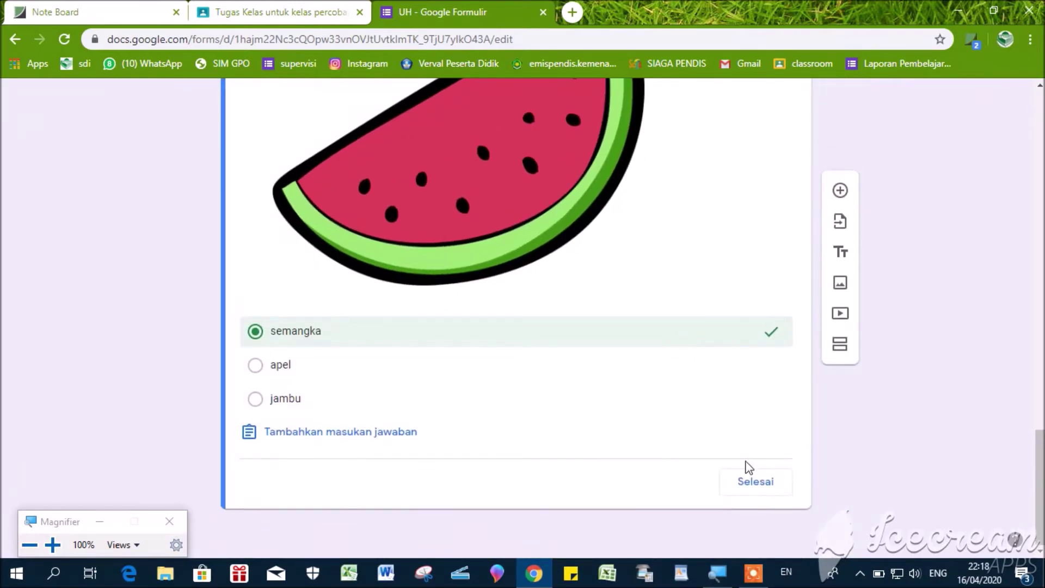
left_click(754, 484)
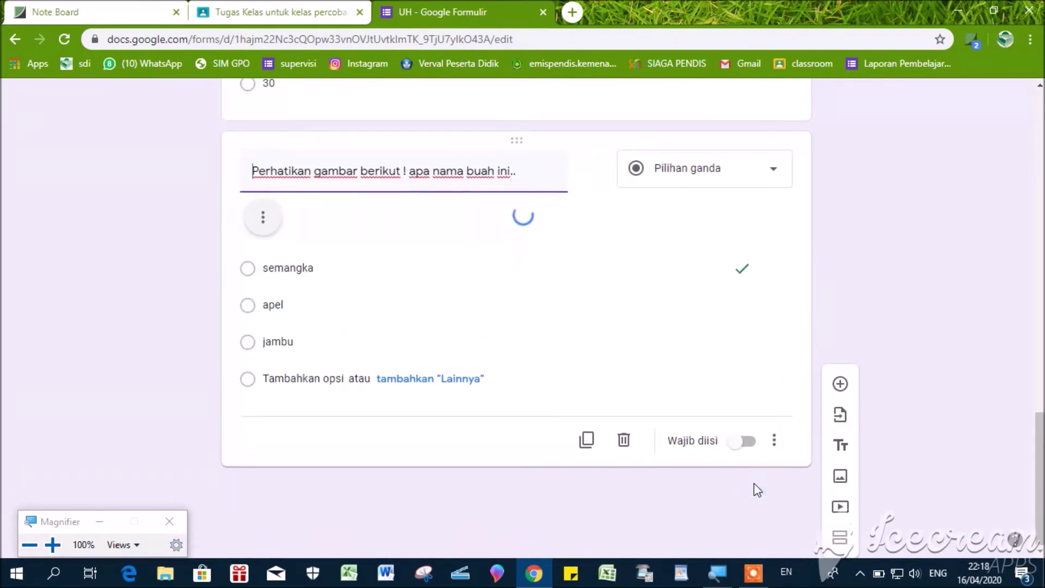
left_click(747, 485)
scroll(745, 457, "up", 3)
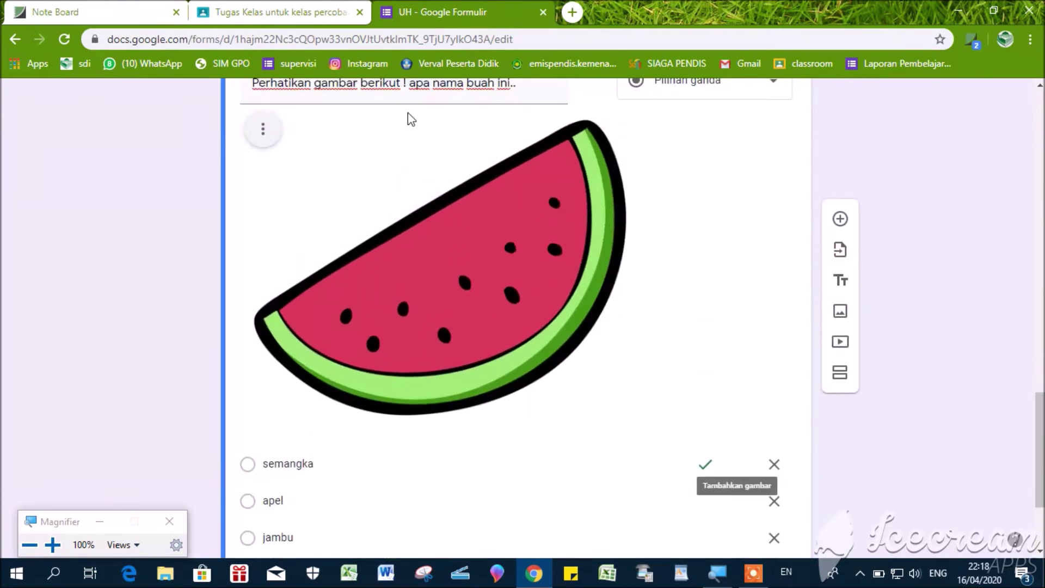
Step: Check the Part 2 outline in Note Board and add a new multiple-choice question reading "manakah gambar apel di bawah ini.."
left_click(136, 12)
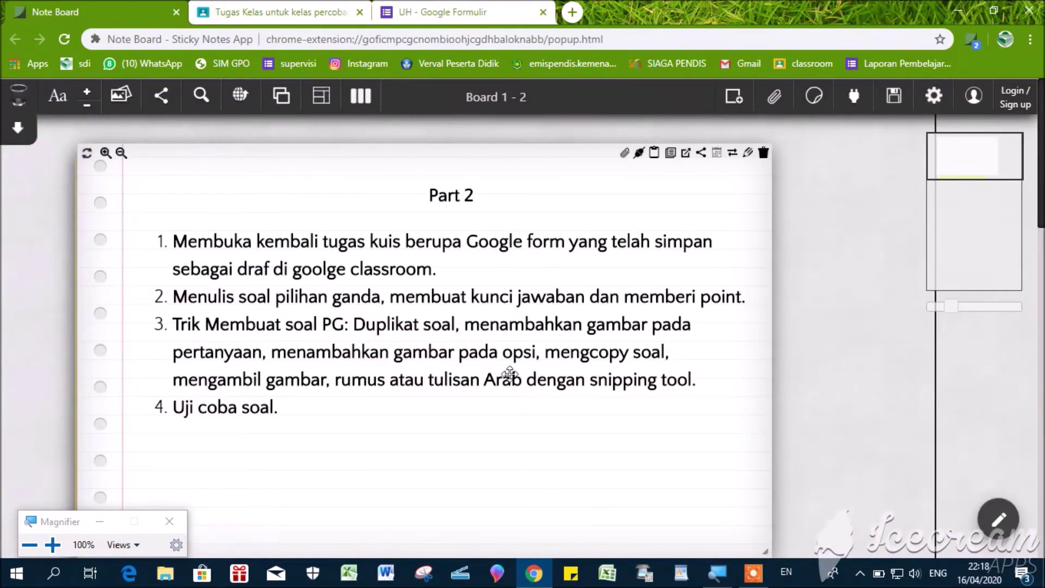
left_click(420, 12)
scroll(630, 282, "down", 3)
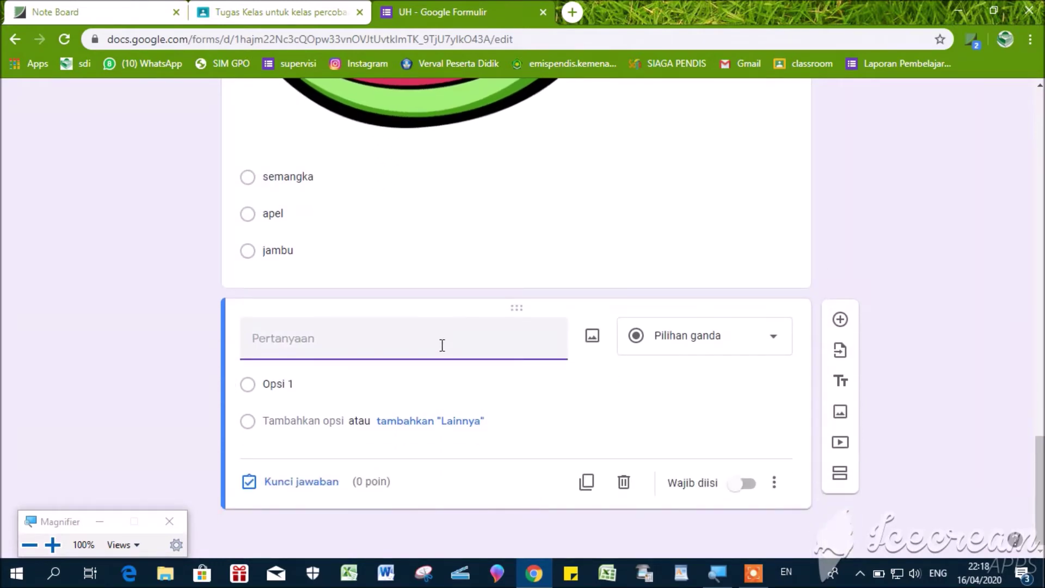
type("m")
key("BackSpace")
key("BackSpace")
type("anakah gambar apel di bawah ini")
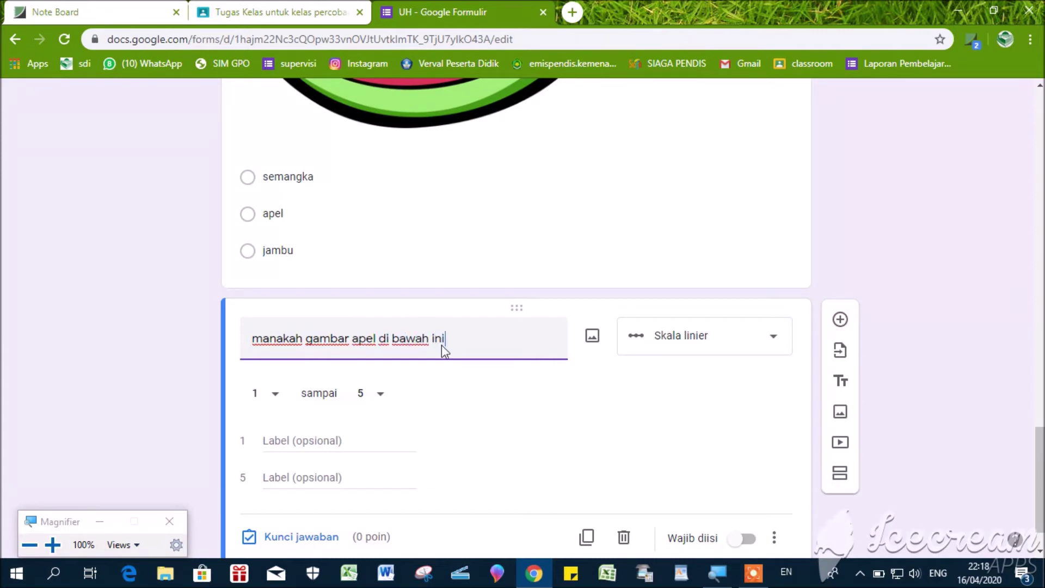
type("..")
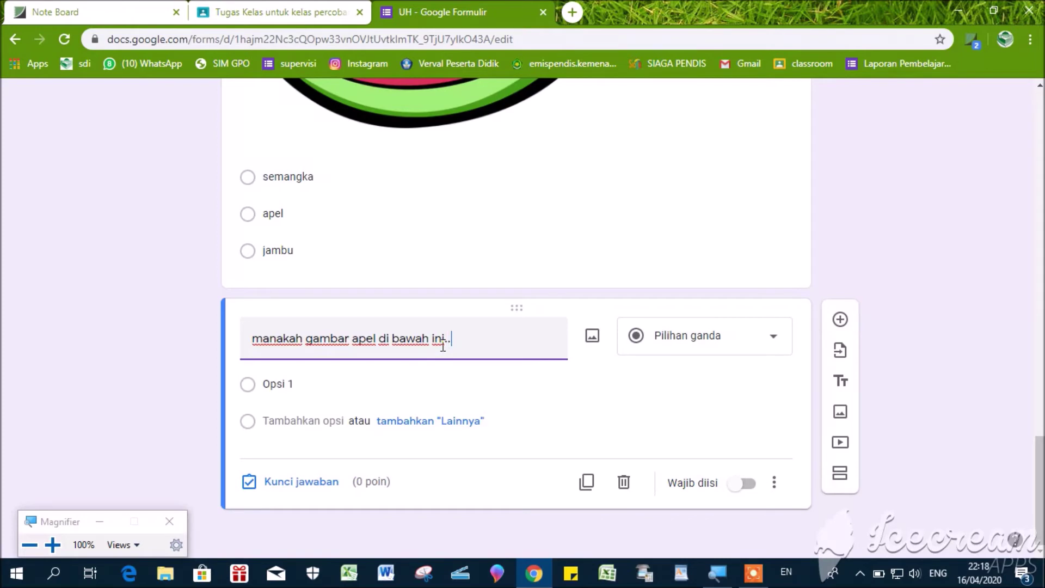
Step: Search Google images for "apel" and insert a picture of a single red apple with a leaf into the apple question's first option
type(".")
left_click(436, 378)
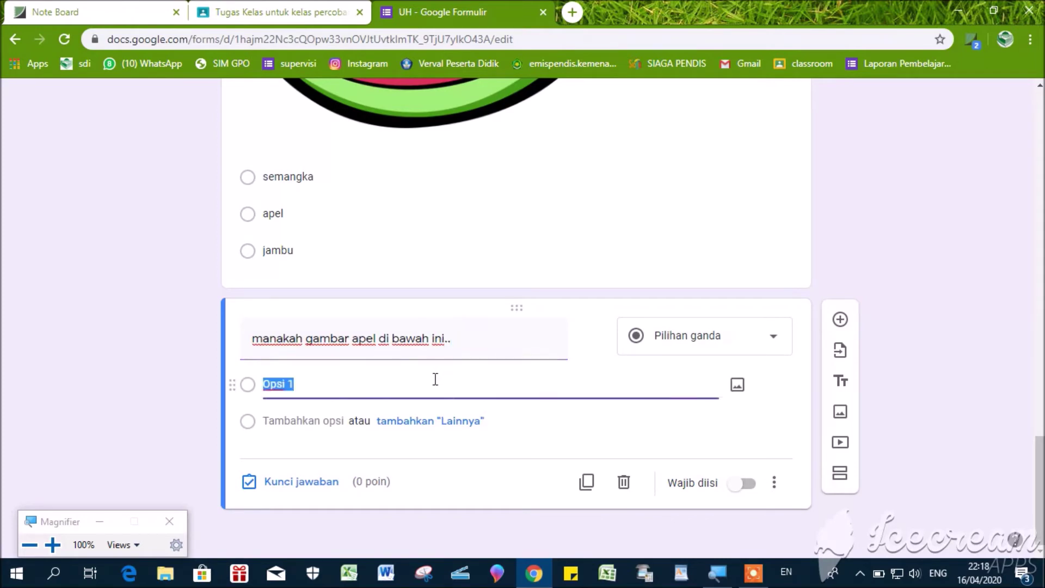
left_click(737, 388)
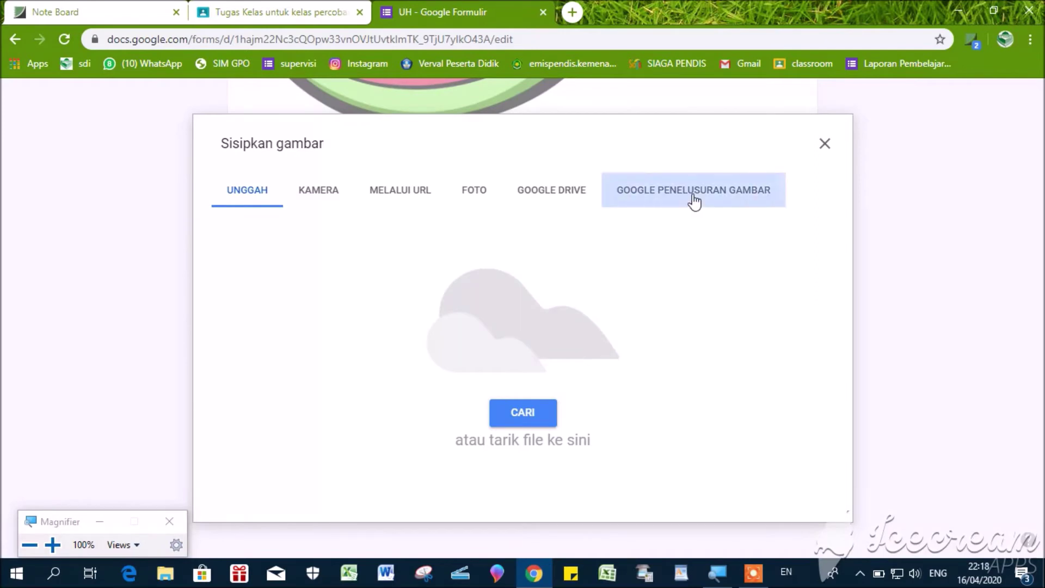
left_click(693, 199)
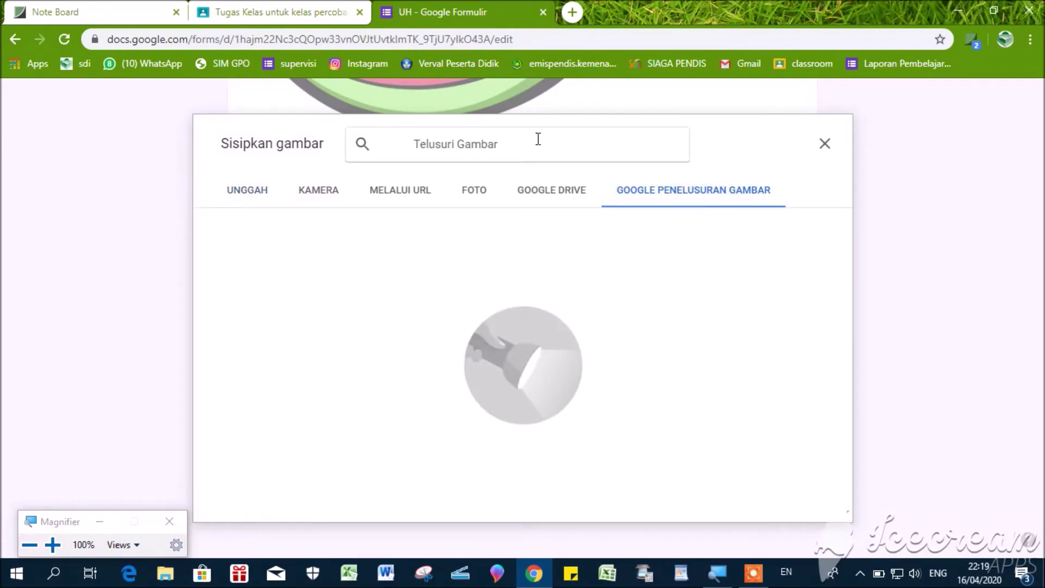
type("a")
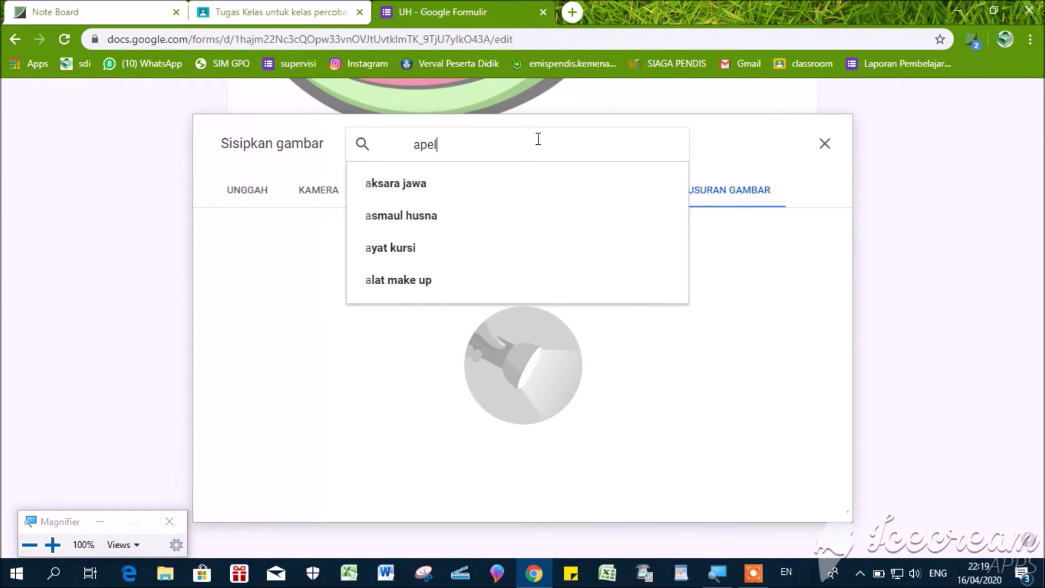
type("pel")
key("Return")
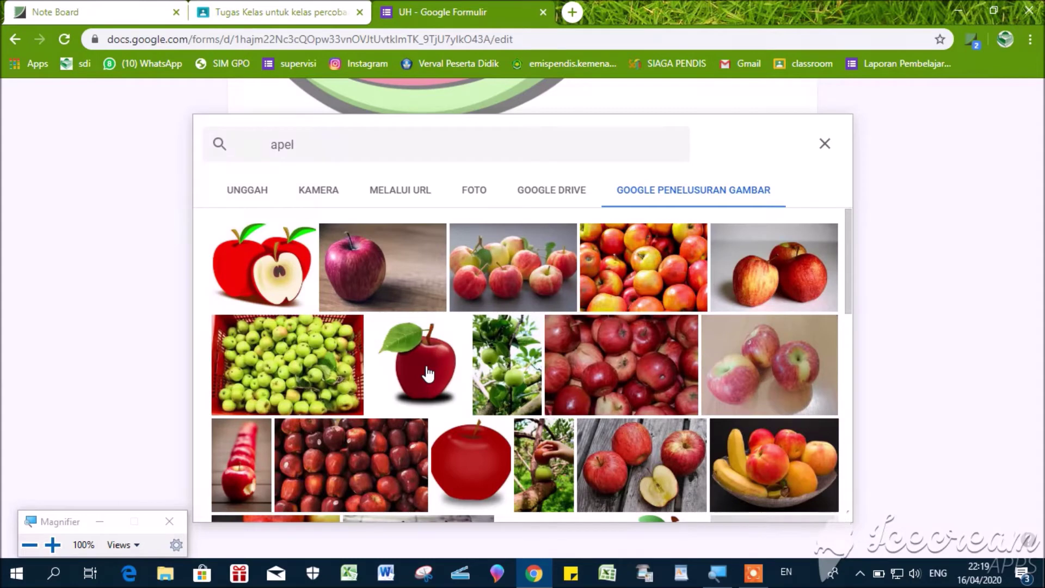
left_click(427, 373)
left_click(805, 500)
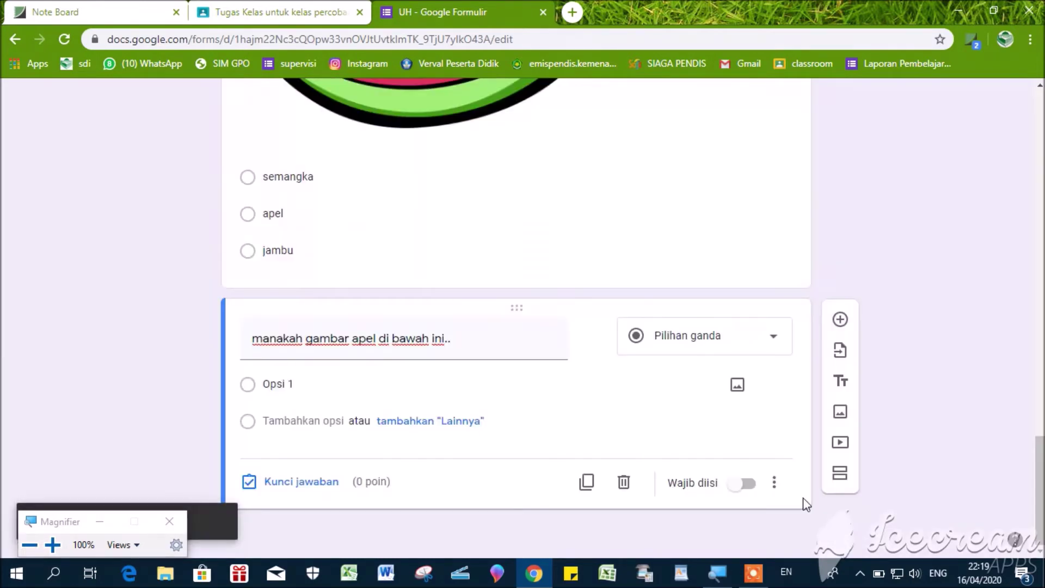
left_click(646, 397)
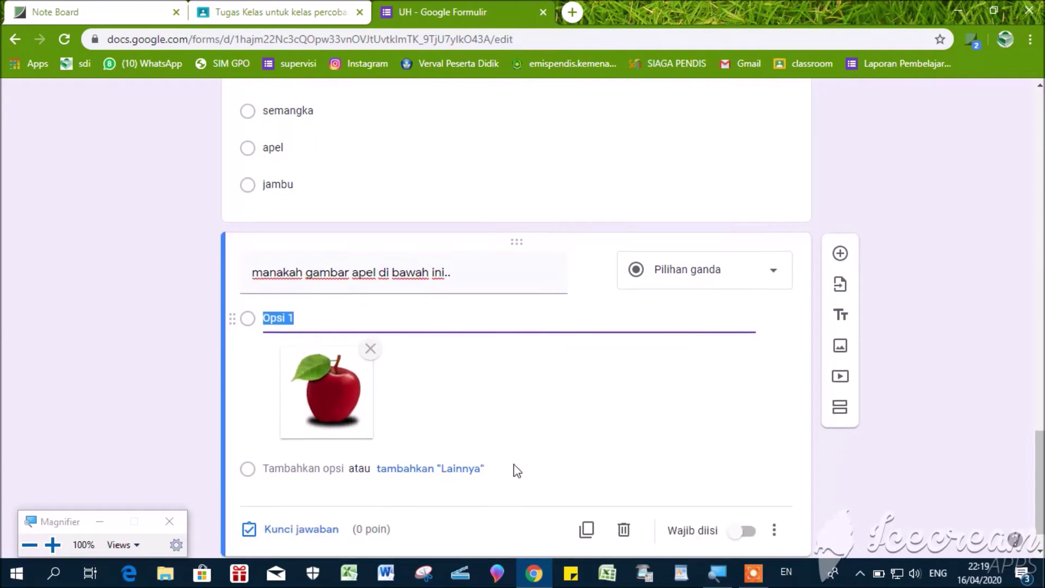
Step: Add a second option with an image of a whole and a halved orange from a Google image search for "jeruk"
left_click(303, 421)
left_click(736, 422)
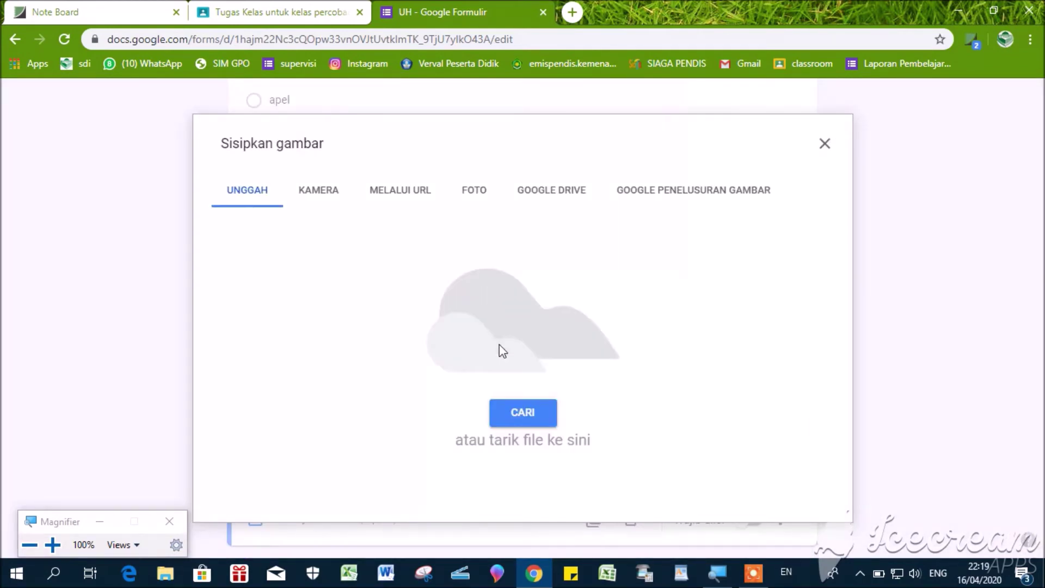
left_click(678, 192)
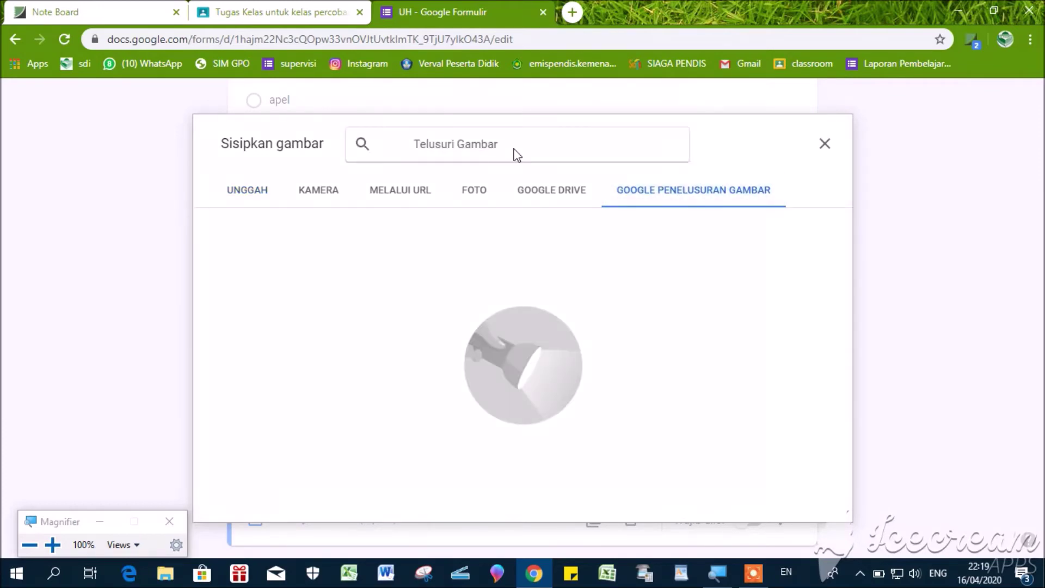
type("je")
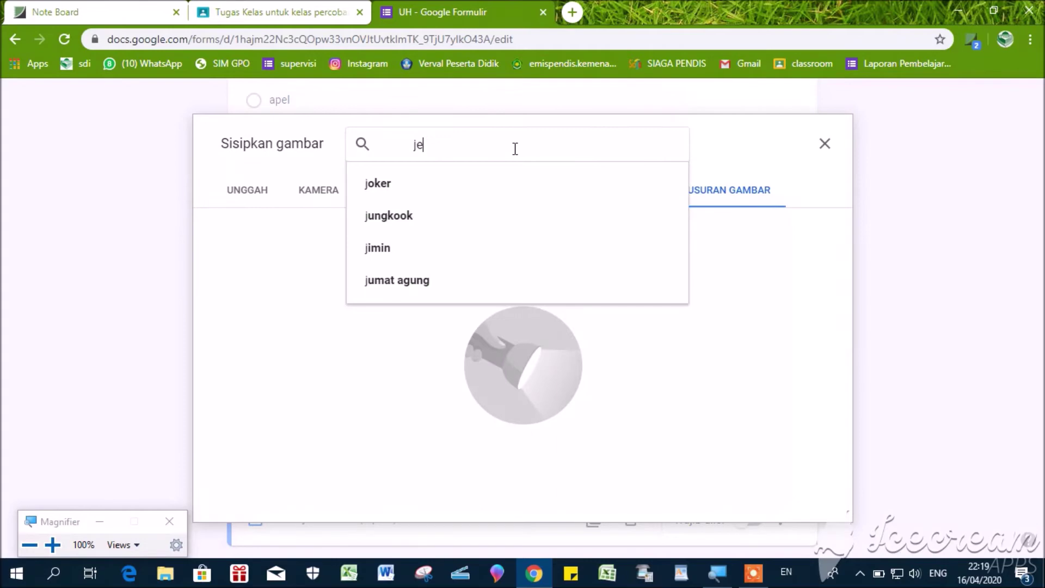
type("ruk")
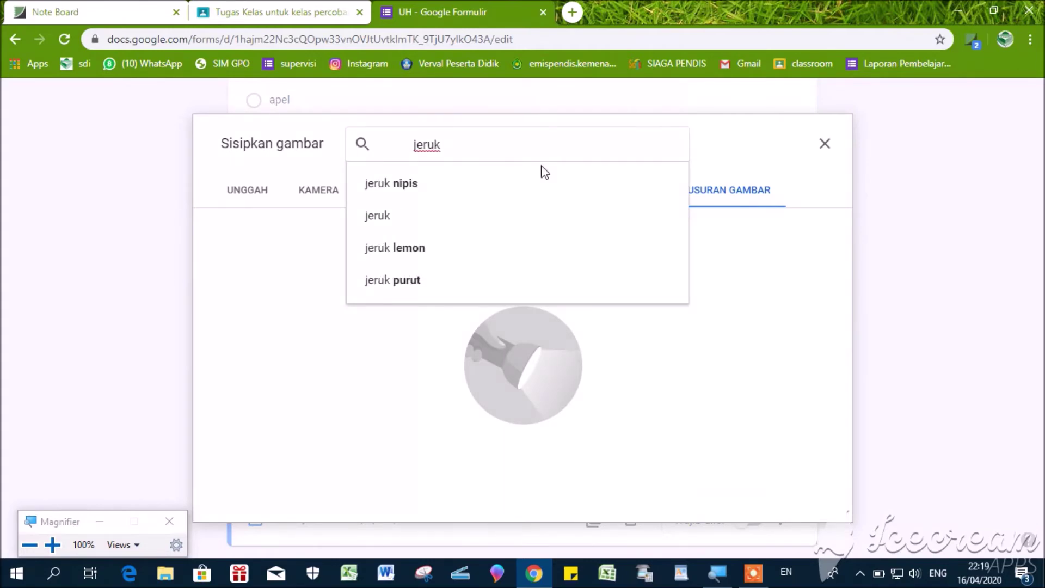
left_click(487, 216)
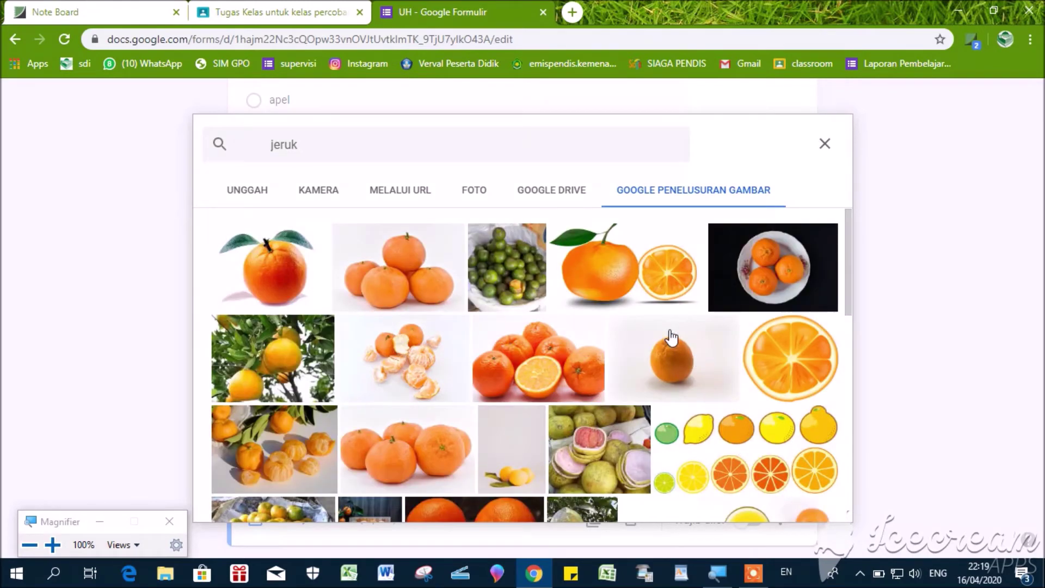
left_click(641, 293)
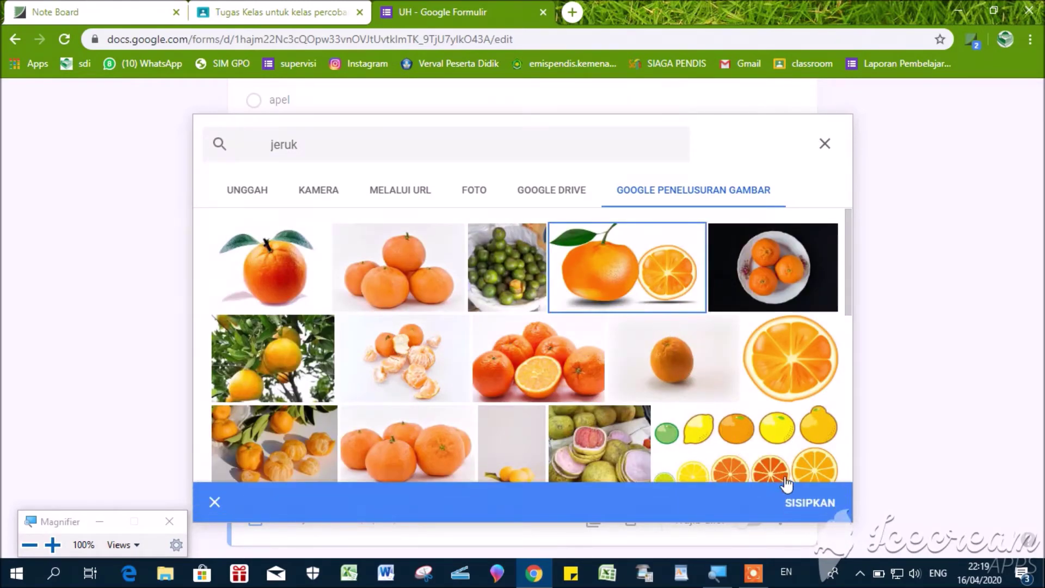
left_click(803, 499)
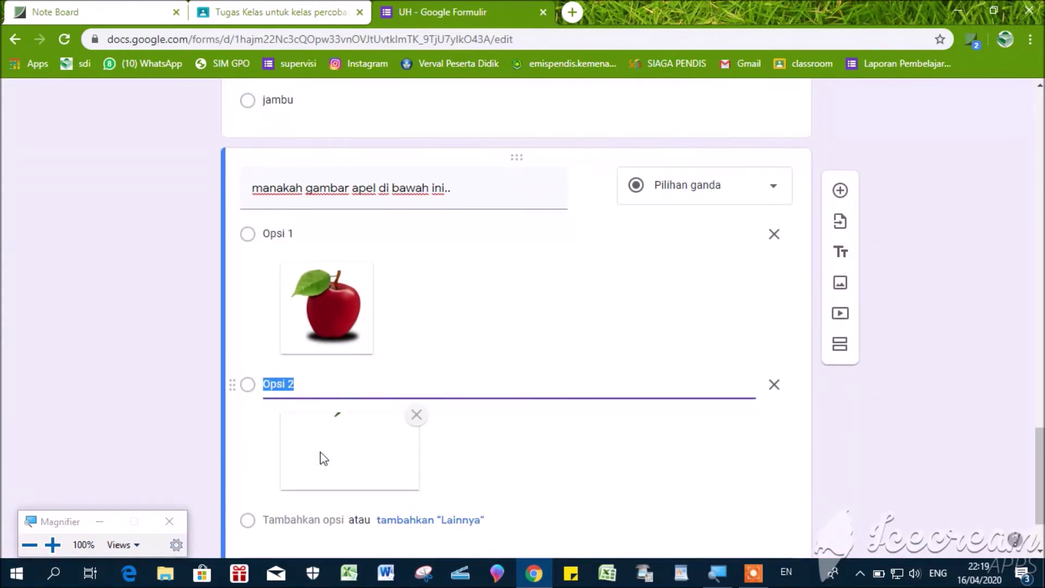
left_click(312, 422)
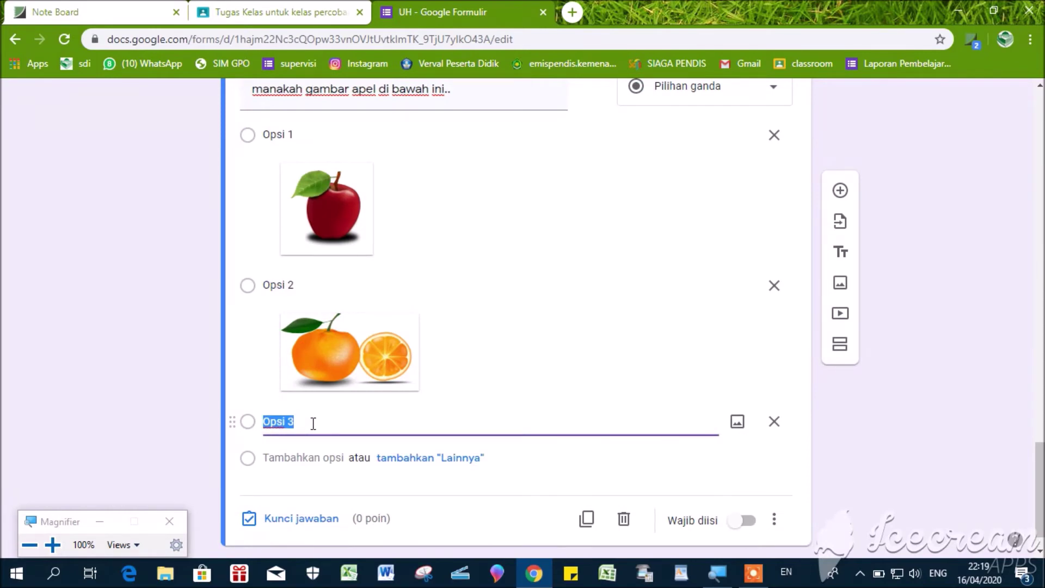
type("ma")
key("BackSpace")
key("BackSpace")
key("BackSpace")
key("BackSpace")
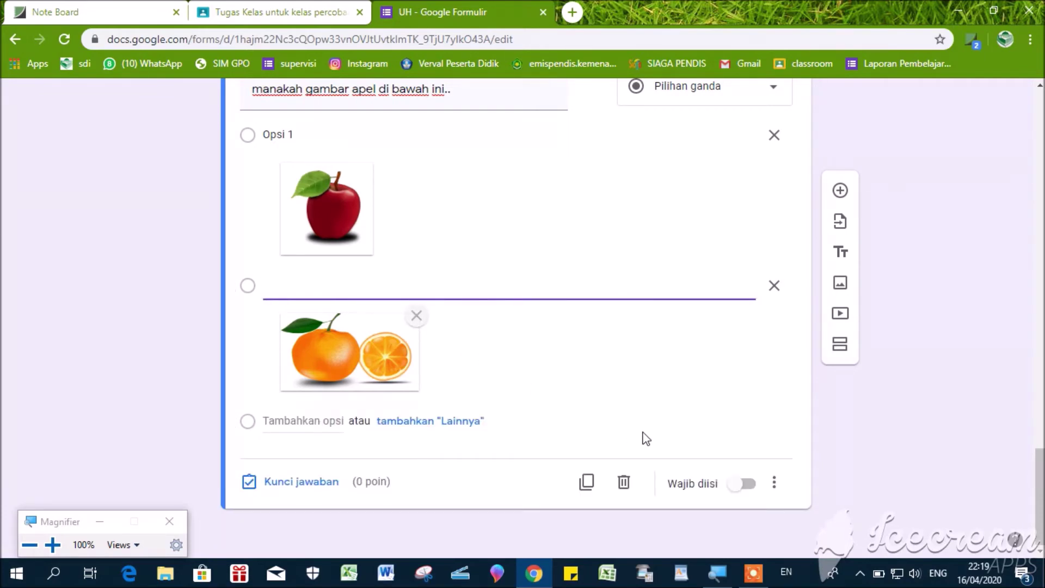
Step: Add a third option with the cartoon mangosteen image from a Google image search for "manggis"
left_click(308, 425)
left_click(738, 421)
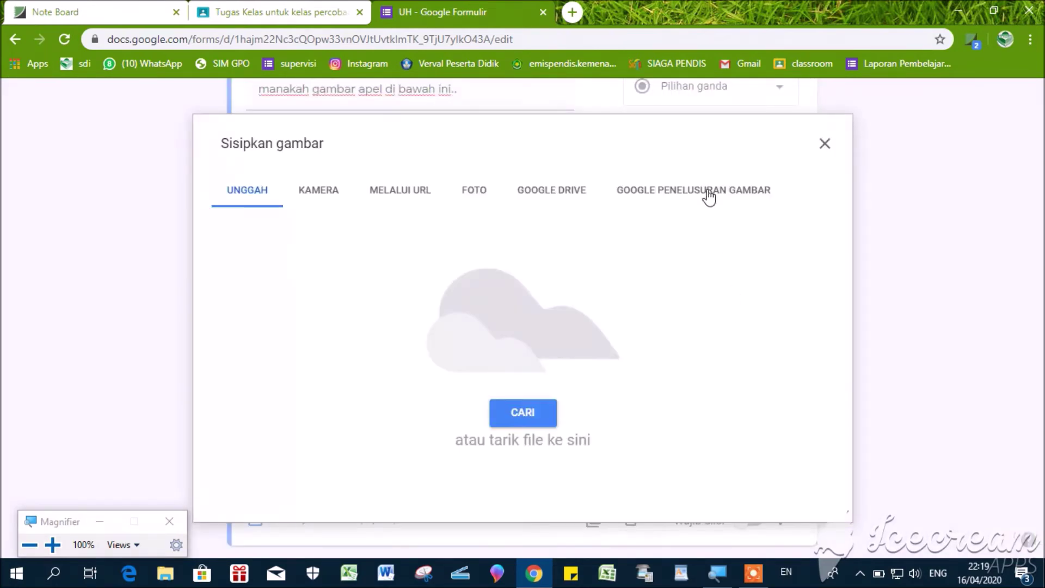
left_click(707, 203)
type("manggis")
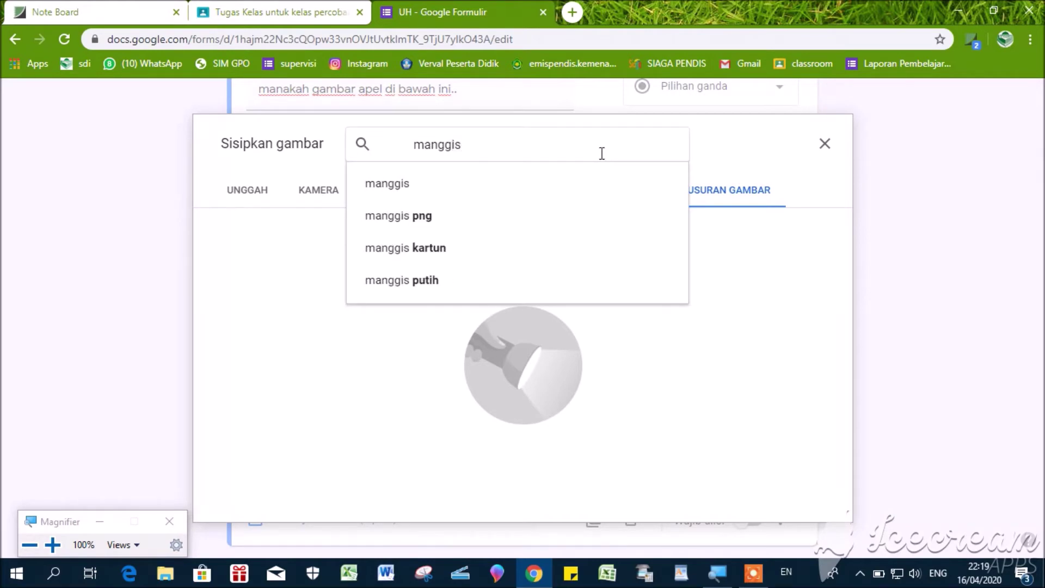
left_click(529, 185)
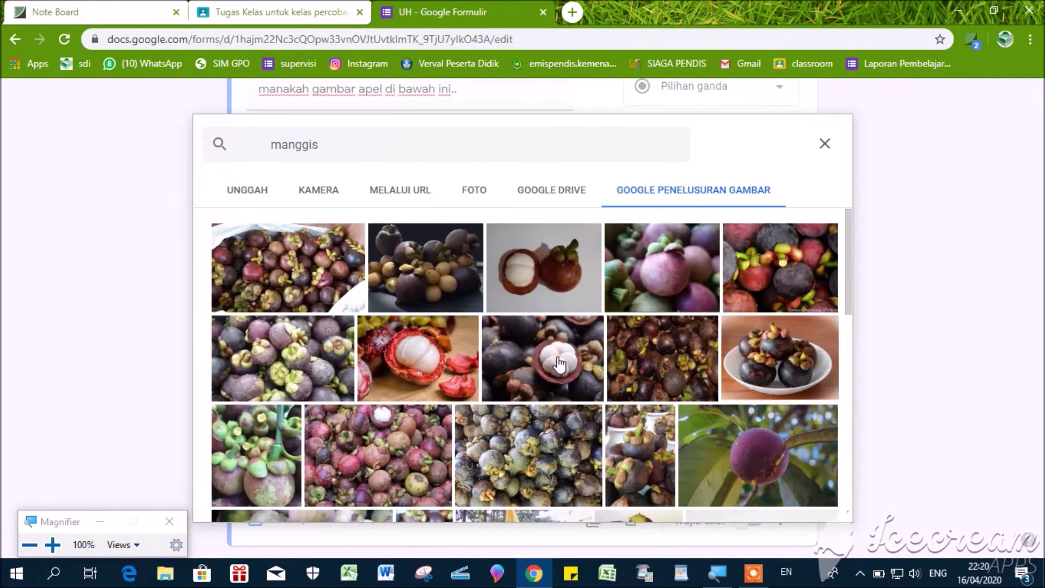
scroll(588, 370, "down", 7)
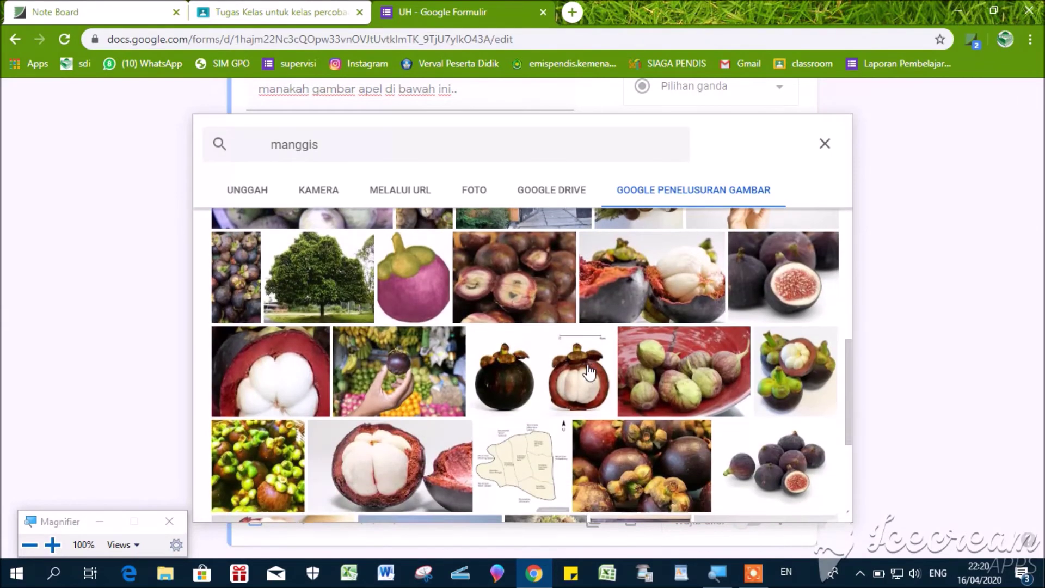
scroll(588, 370, "down", 8)
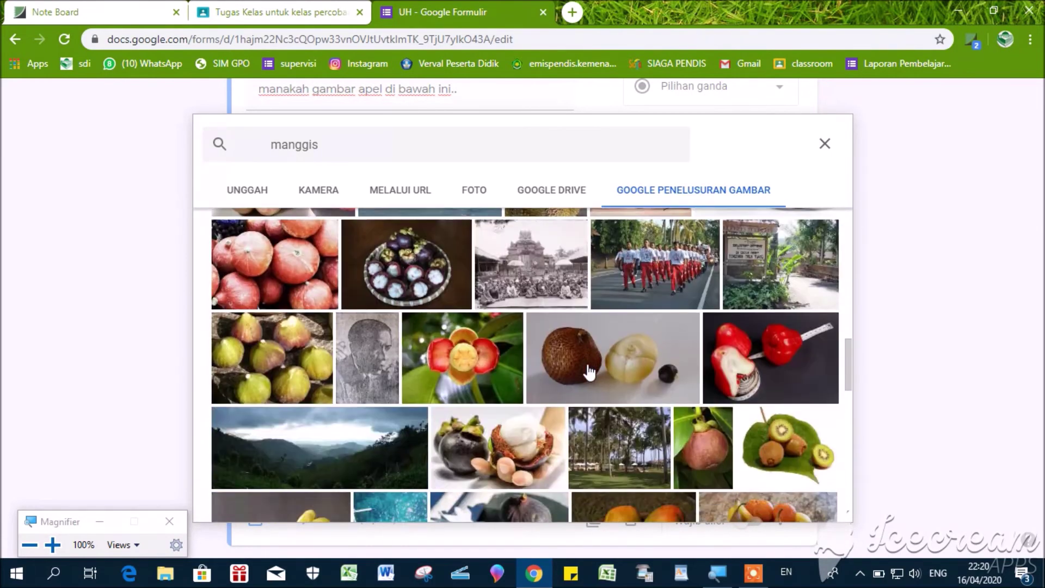
scroll(588, 371, "down", 4)
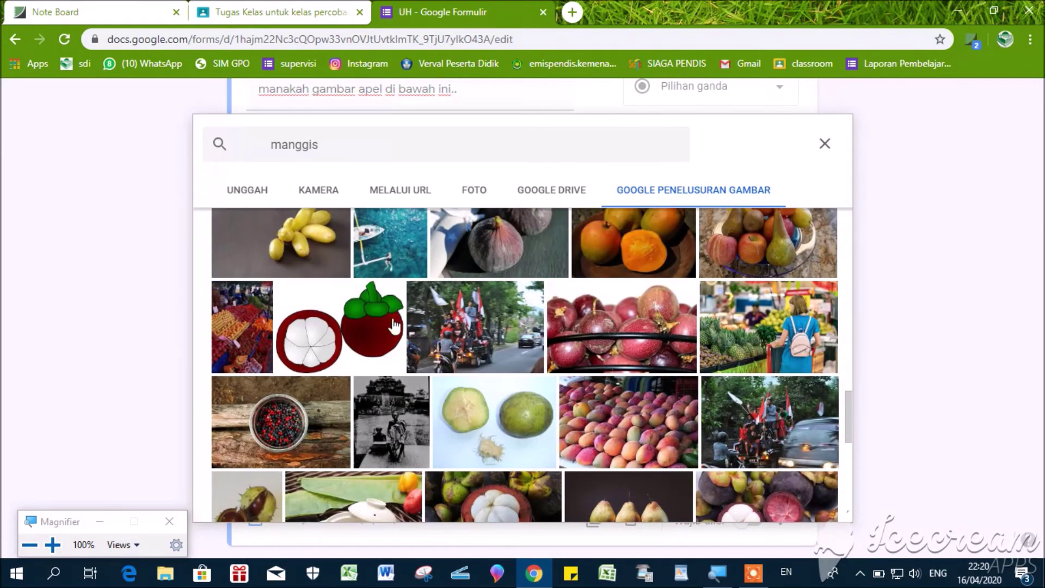
left_click(359, 318)
left_click(804, 500)
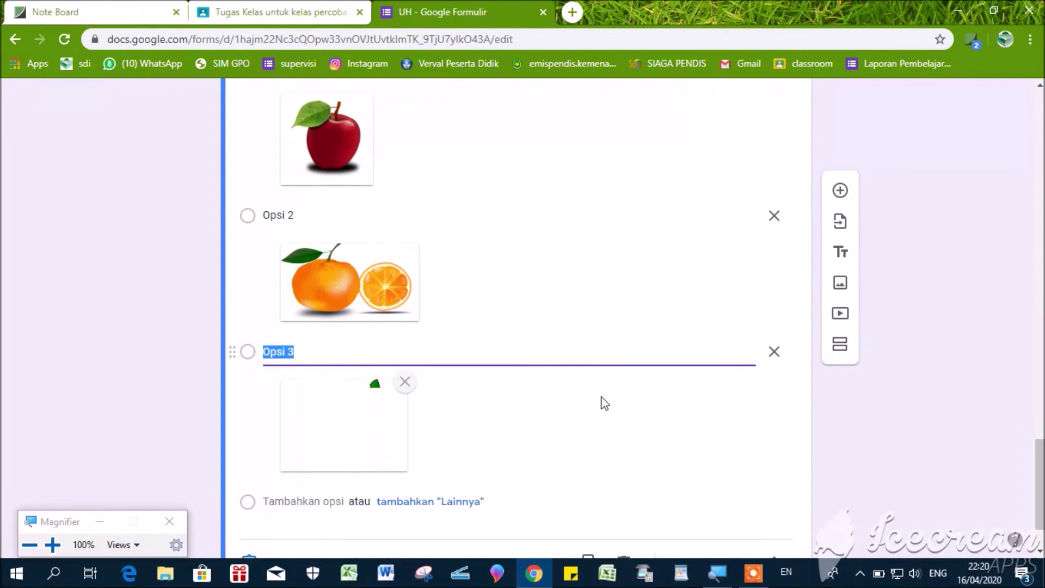
Step: Review the form's questions from the finger-count questions through the apple question's image options
scroll(602, 397, "up", 8)
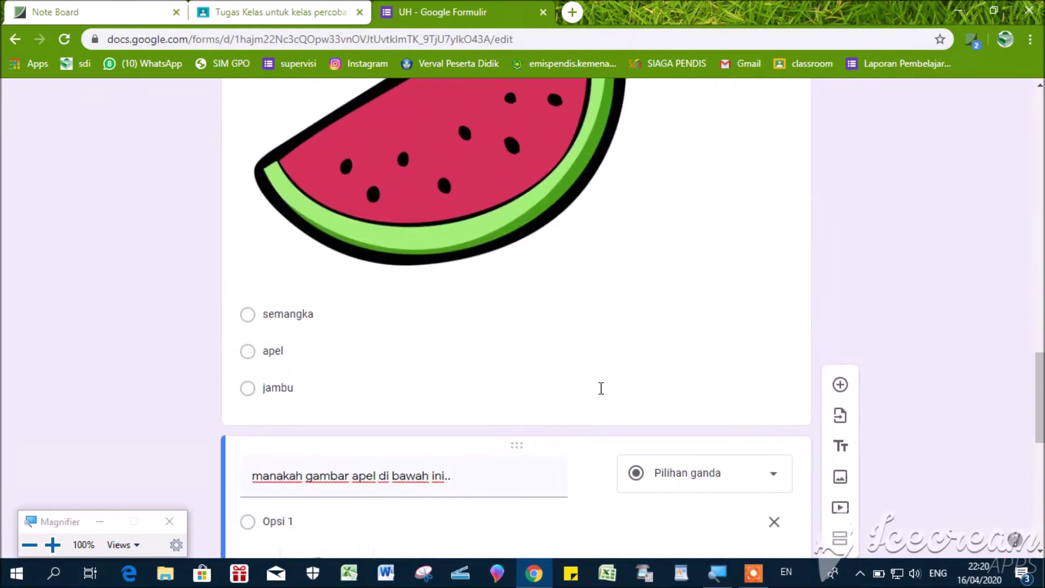
scroll(601, 388, "up", 10)
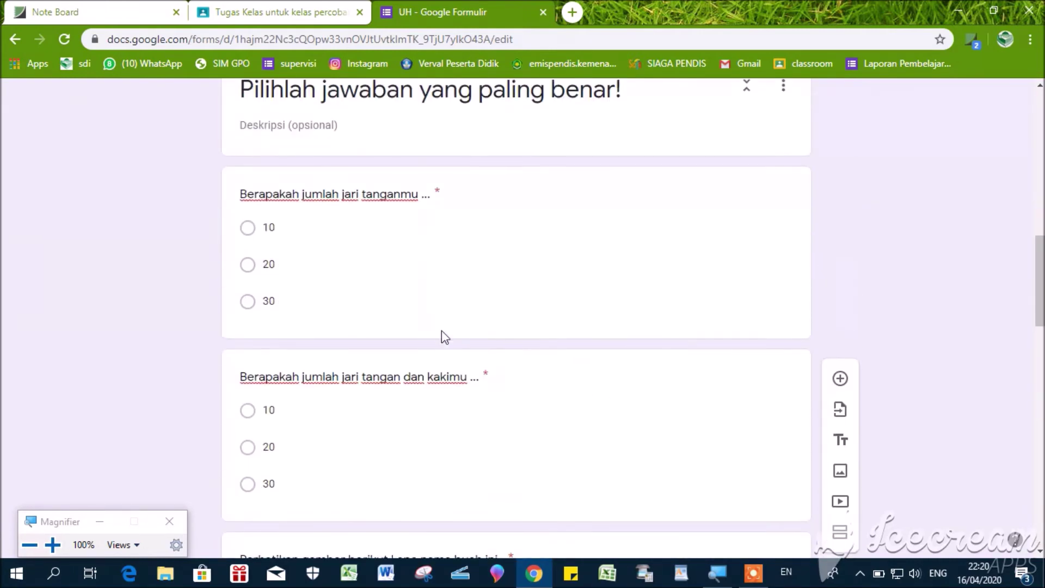
scroll(442, 304, "down", 4)
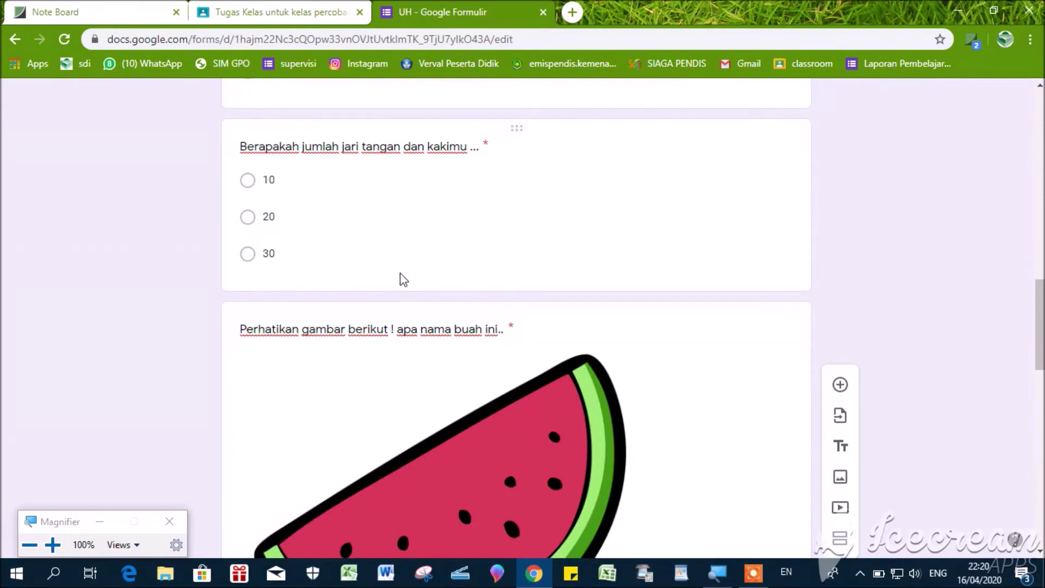
scroll(460, 310, "up", 3)
scroll(466, 343, "down", 4)
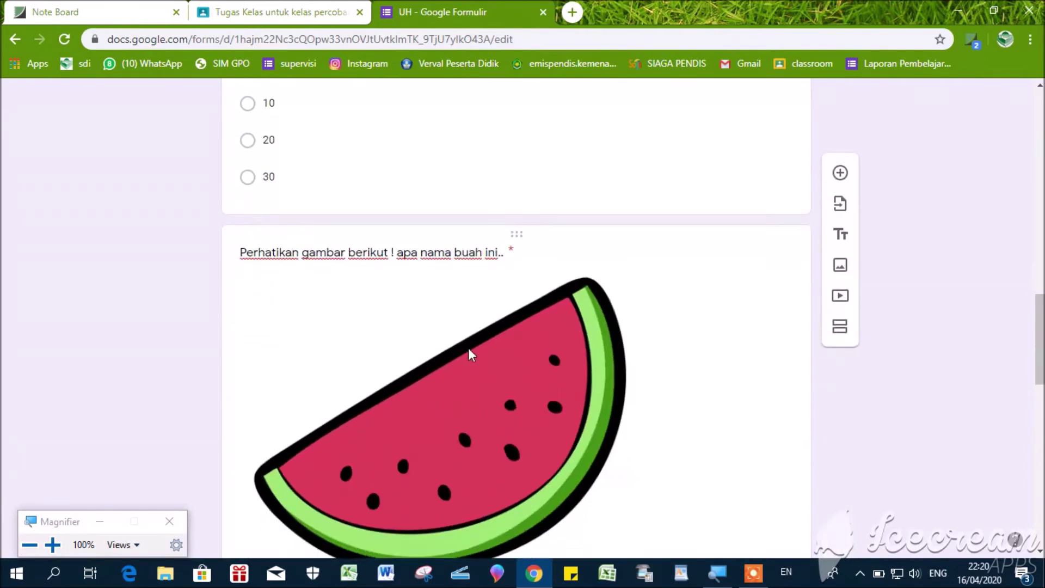
scroll(495, 364, "down", 3)
scroll(475, 212, "up", 3)
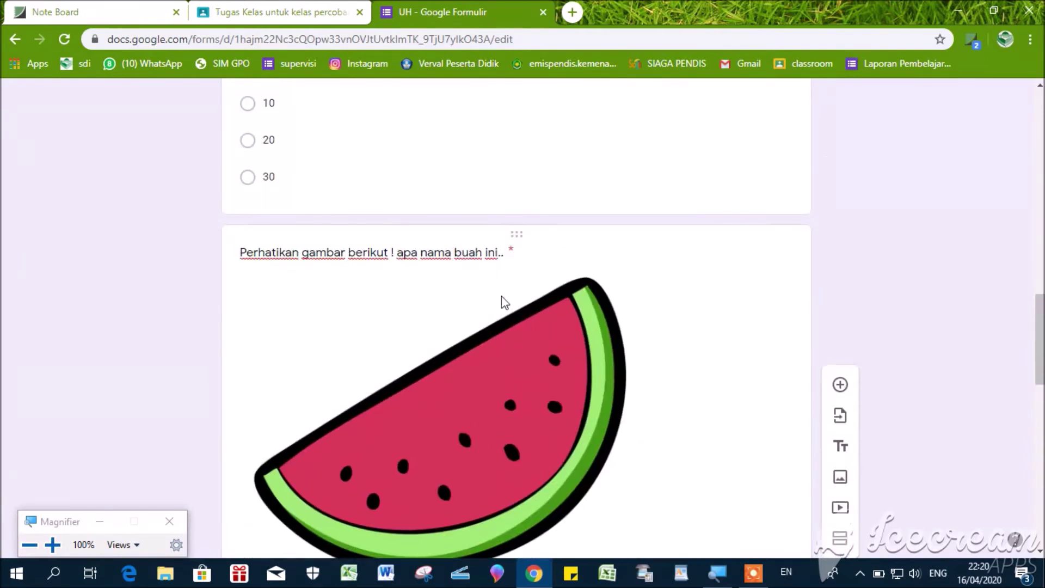
scroll(515, 310, "down", 12)
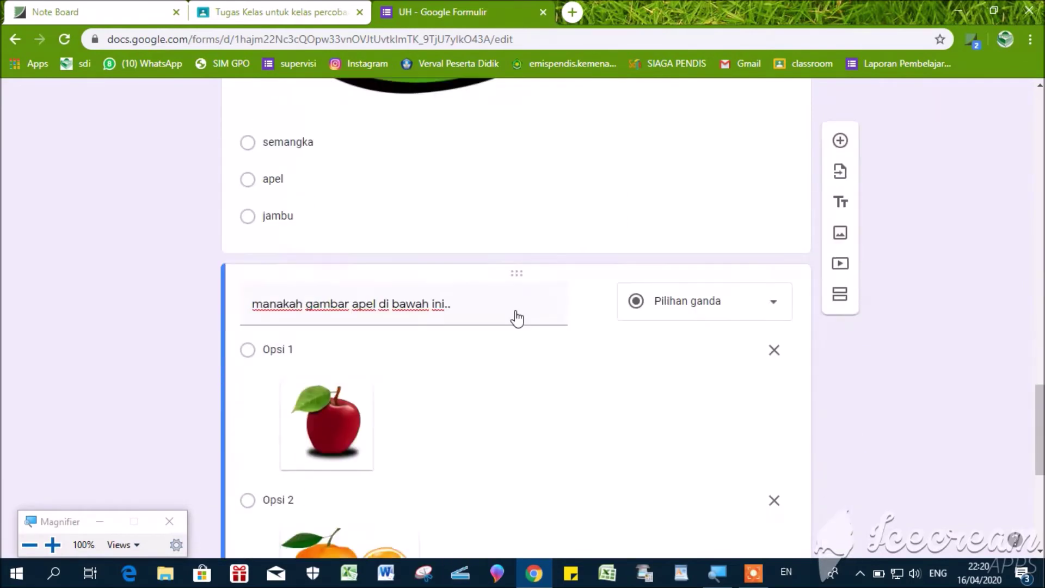
scroll(523, 270, "down", 1)
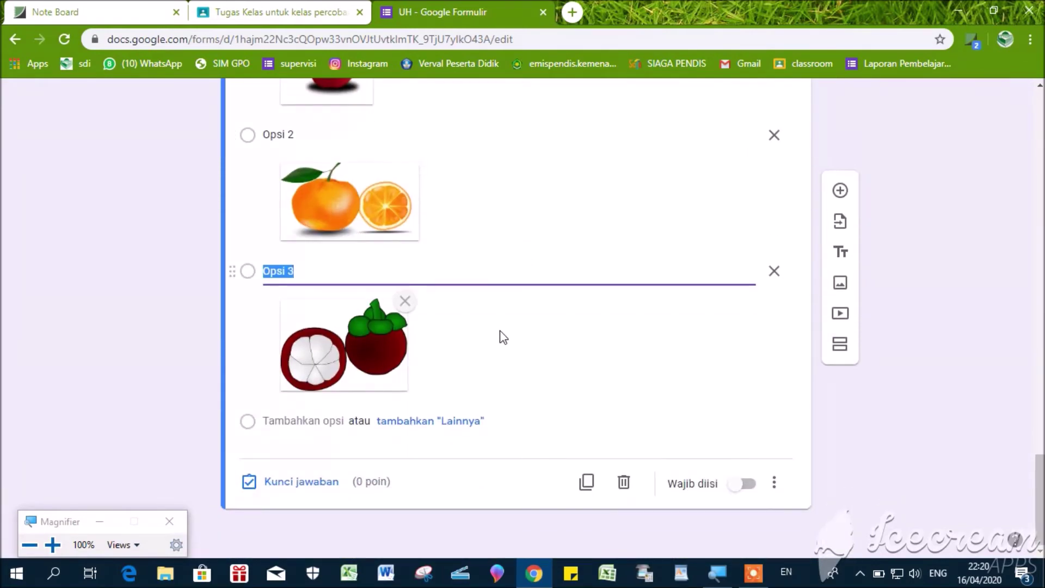
scroll(501, 336, "up", 4)
scroll(502, 336, "down", 4)
Step: Set the apple question's answer key to the apple image option and its score to 20 points
left_click(305, 482)
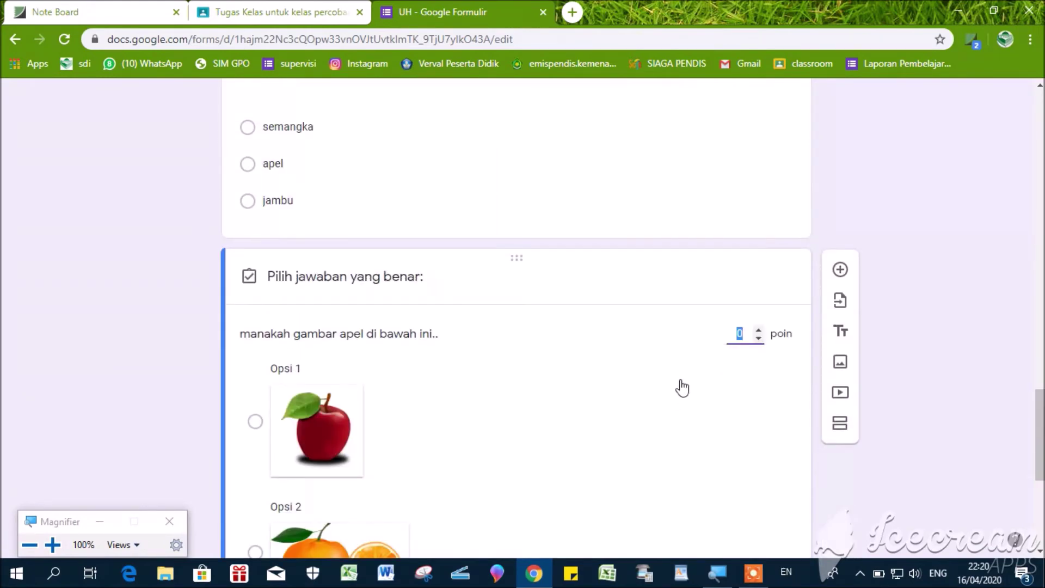
scroll(684, 388, "down", 2)
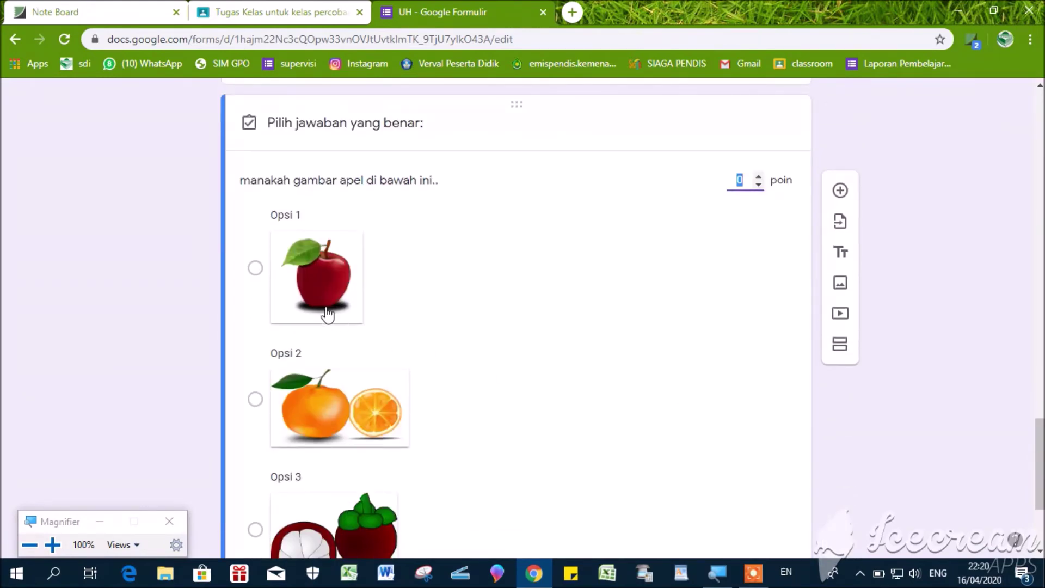
left_click(386, 283)
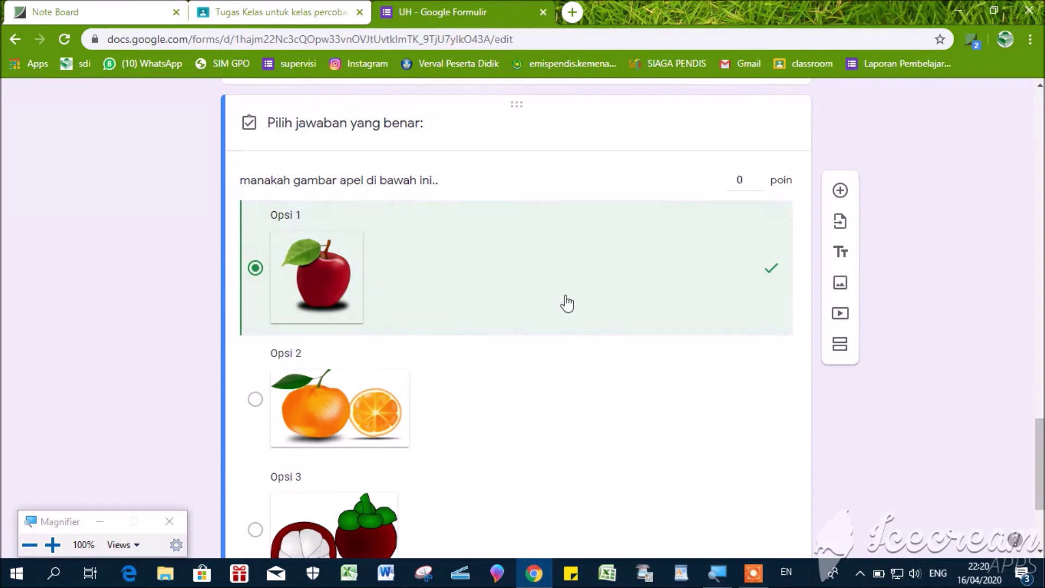
scroll(567, 303, "down", 3)
scroll(646, 268, "up", 4)
left_click(743, 227)
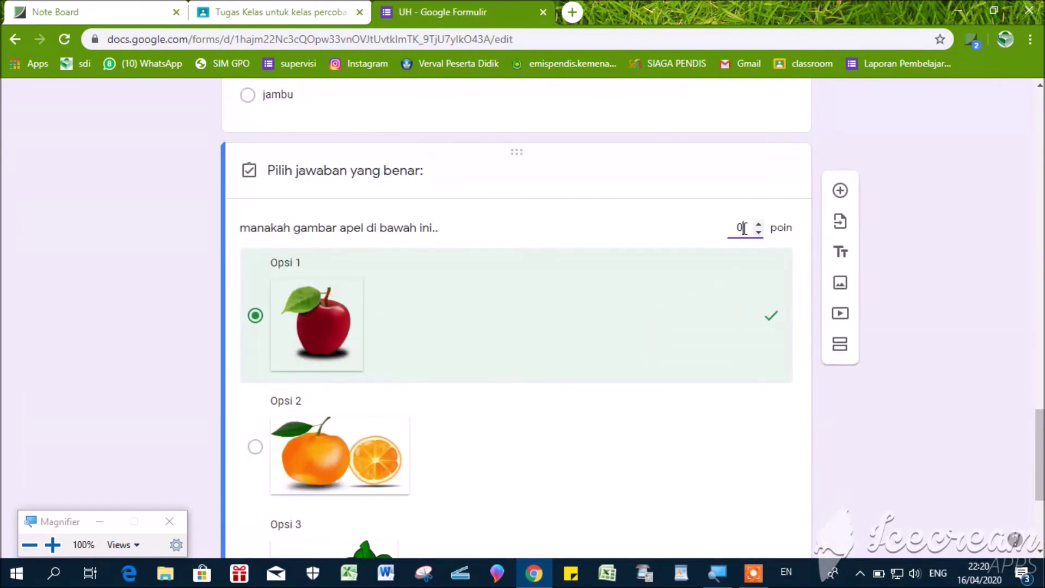
type("20")
scroll(669, 351, "down", 4)
scroll(696, 334, "up", 4)
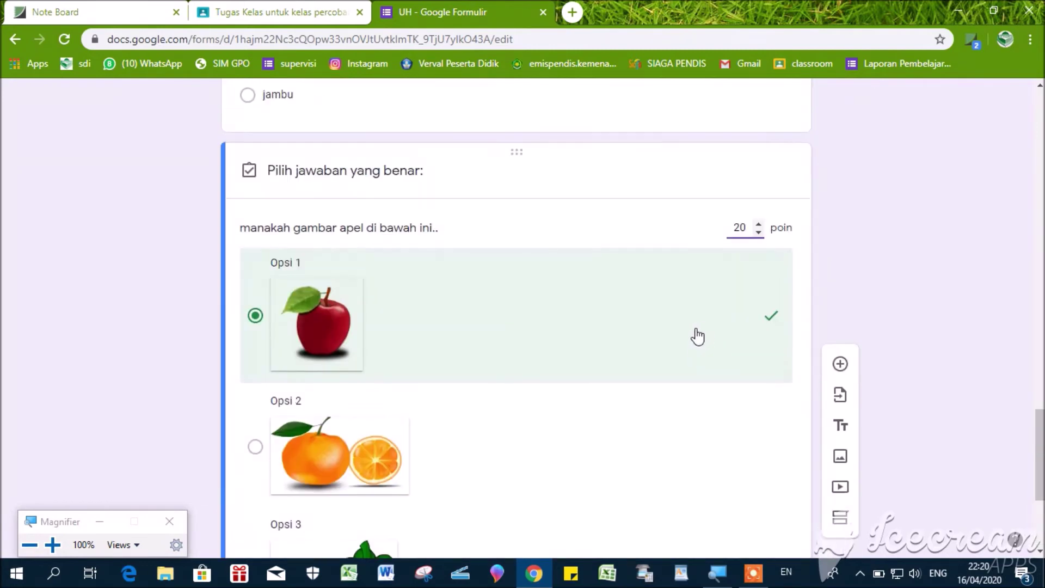
Step: Finish editing the apple question's answer key and look over the watermelon and apple questions
scroll(704, 349, "down", 4)
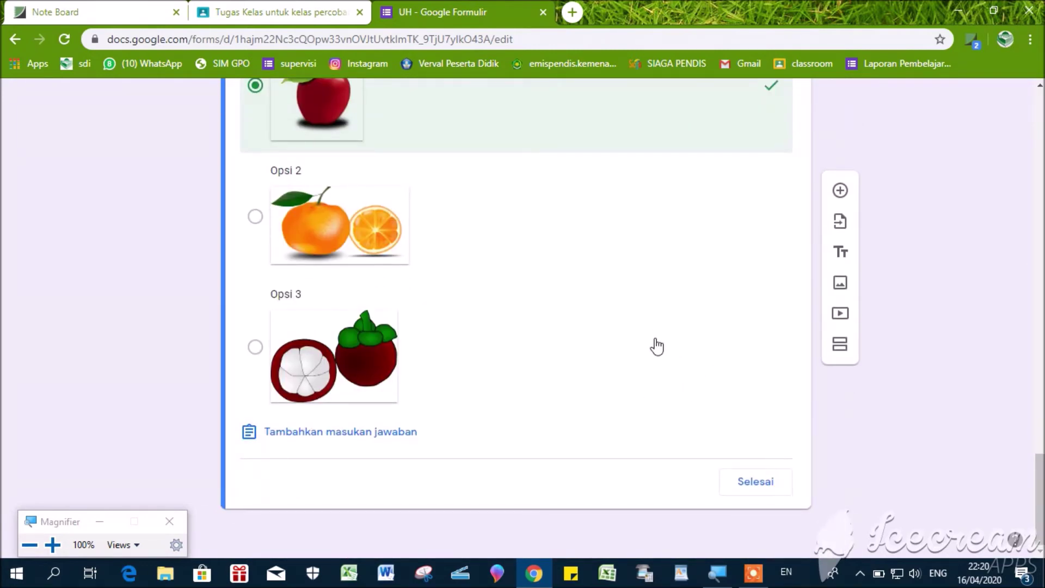
left_click(754, 481)
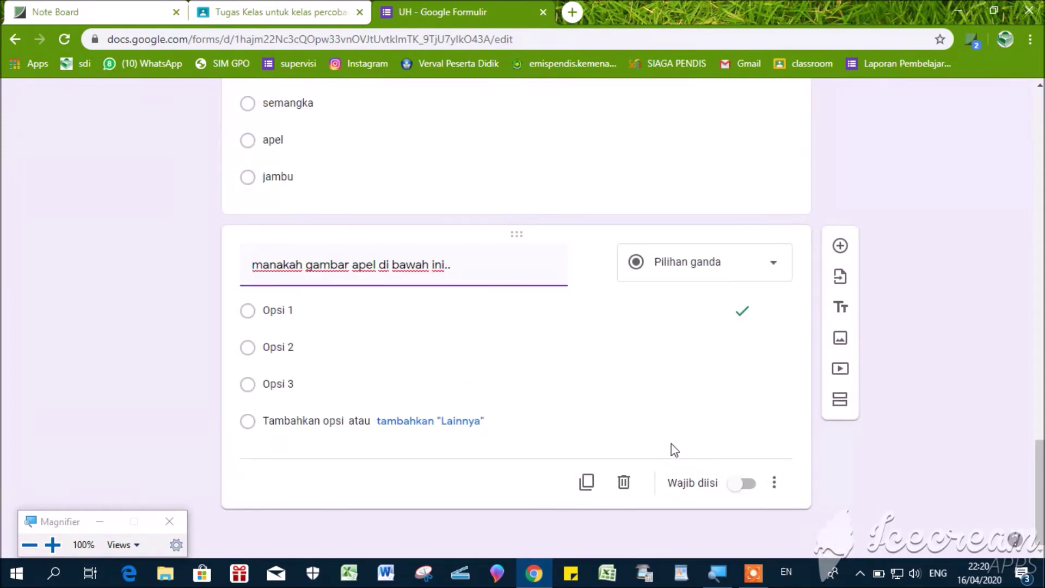
scroll(625, 420, "down", 6)
scroll(626, 420, "up", 7)
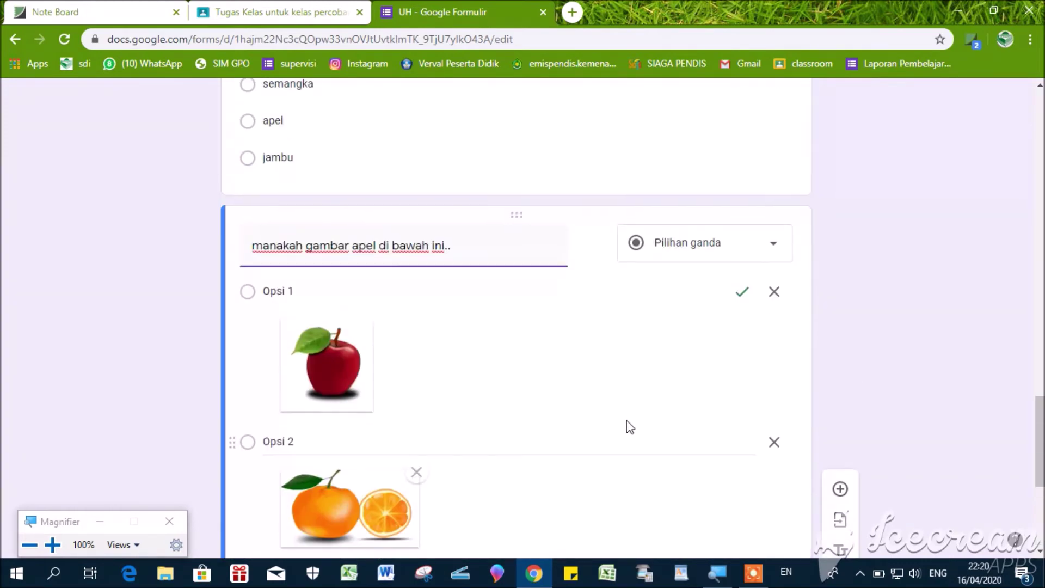
scroll(626, 420, "up", 9)
scroll(626, 420, "down", 13)
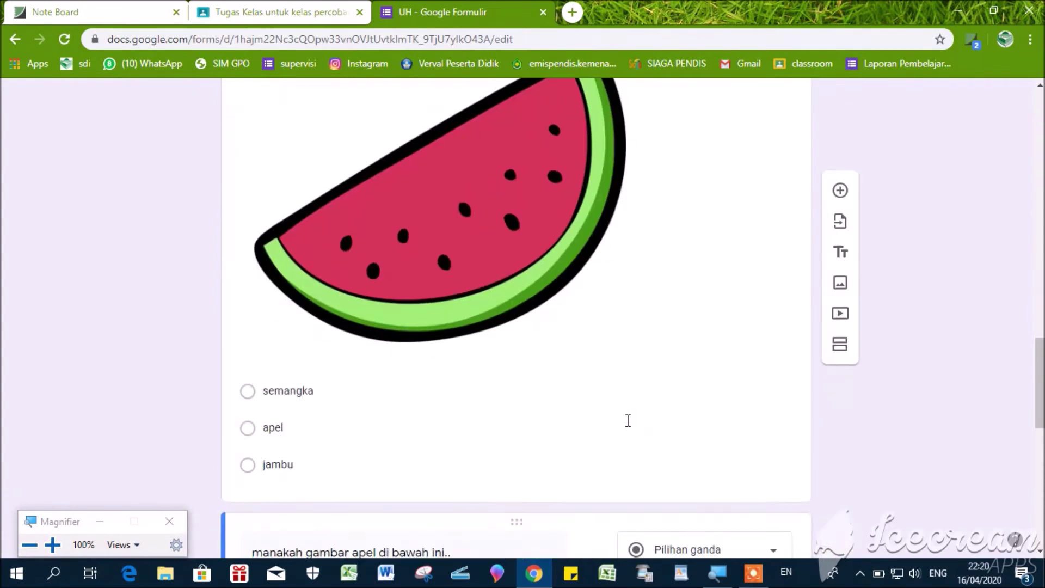
scroll(626, 421, "down", 3)
Step: Copy the opening line "Perhatikan gambar berikut !" of question 20 in Naskah TRYOUT - MTK-K13.pdf
left_click(95, 12)
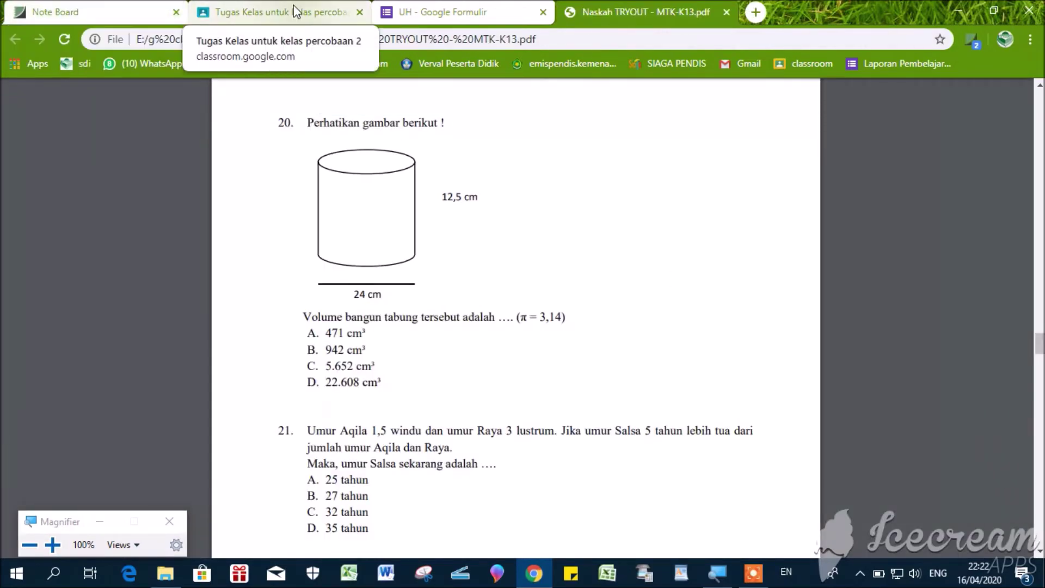
scroll(483, 253, "up", 1)
scroll(483, 254, "up", 2)
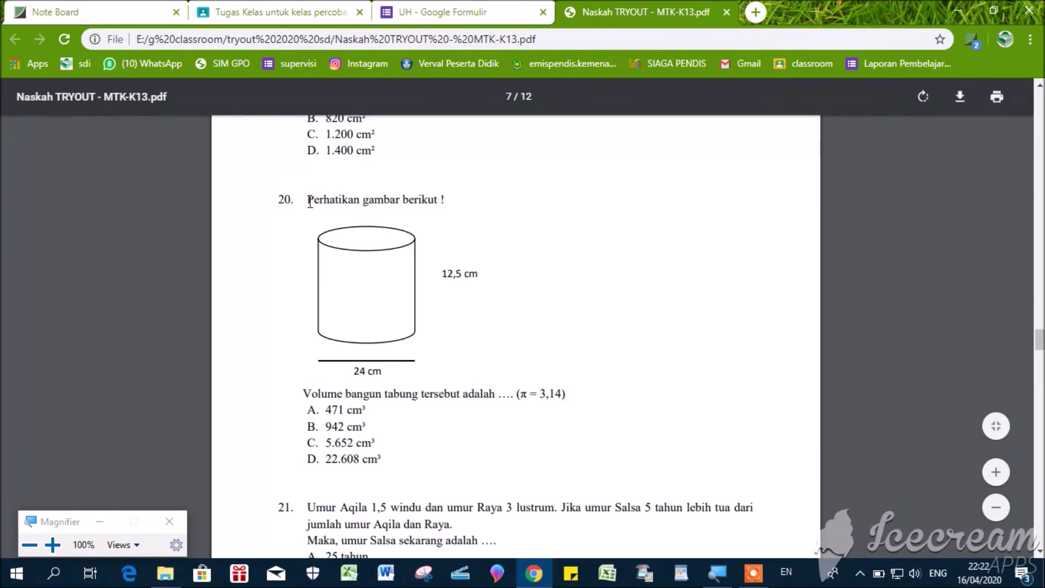
left_click_drag(310, 201, 451, 204)
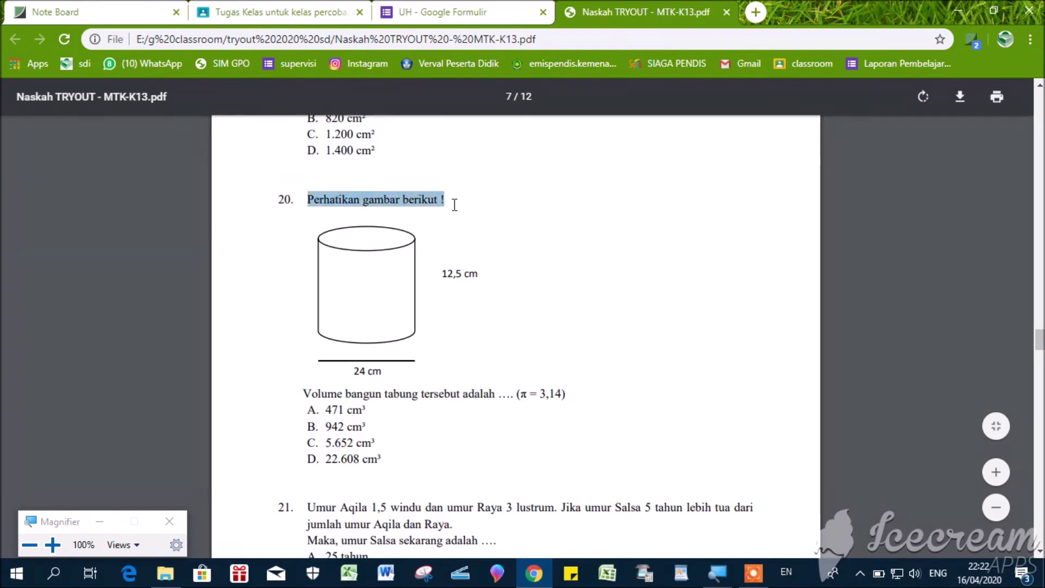
right_click(435, 197)
left_click(468, 205)
Step: Add a new multiple-choice question after the apple question in the UH form and paste "Perhatikan gambar berikut !" as its text
left_click(417, 22)
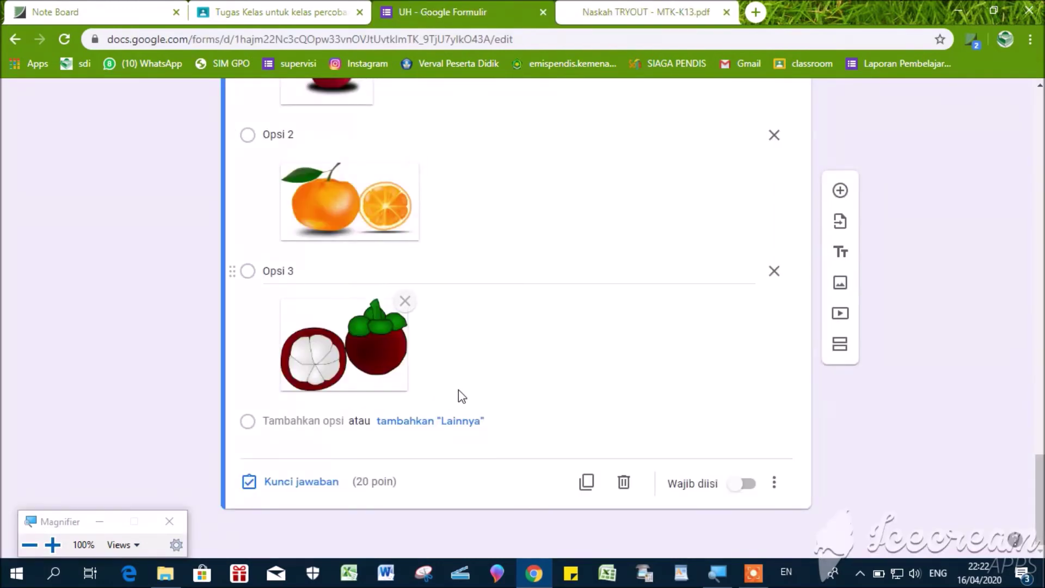
left_click(840, 190)
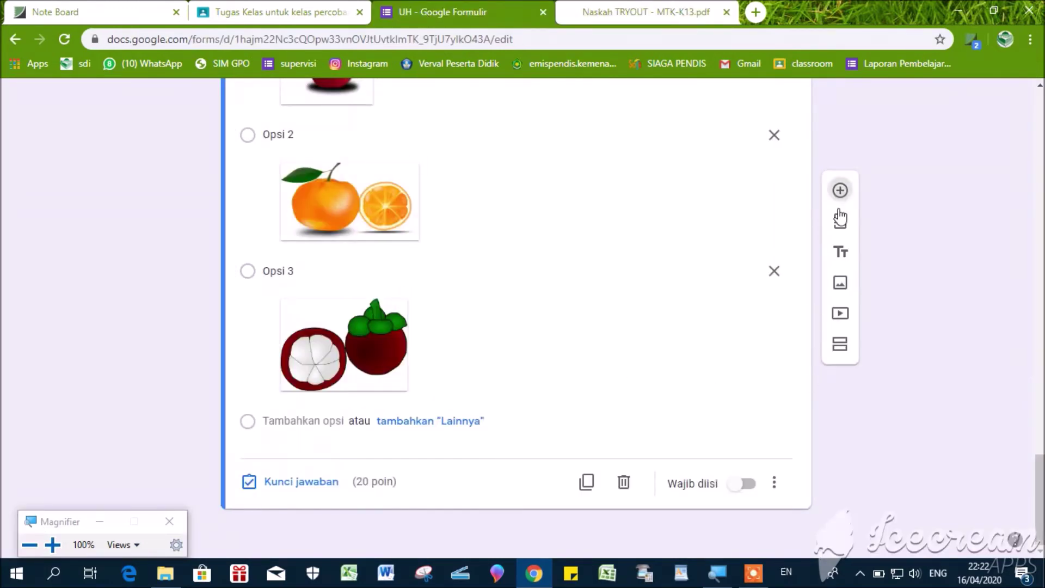
right_click(403, 454)
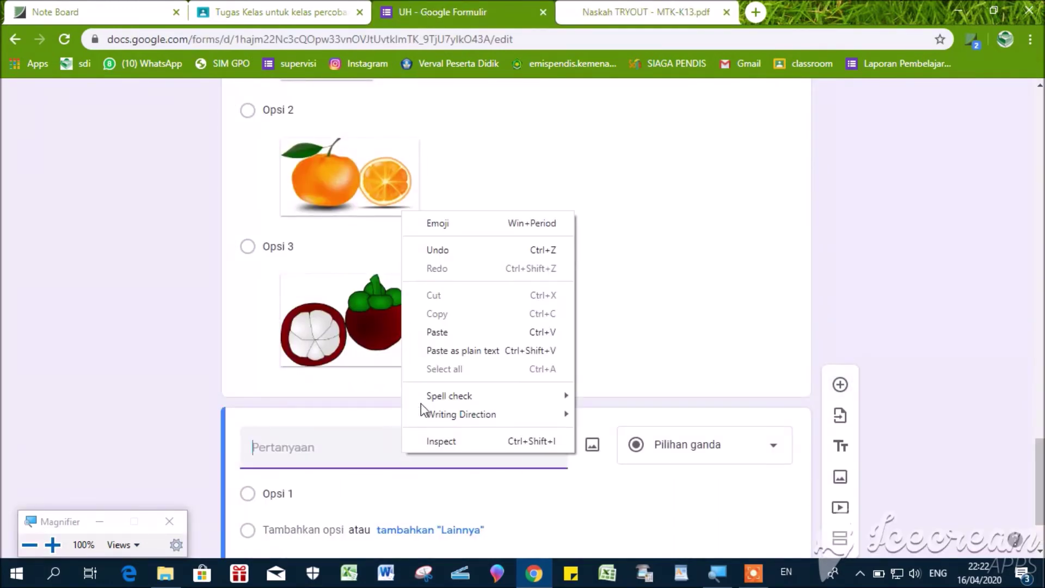
left_click(453, 334)
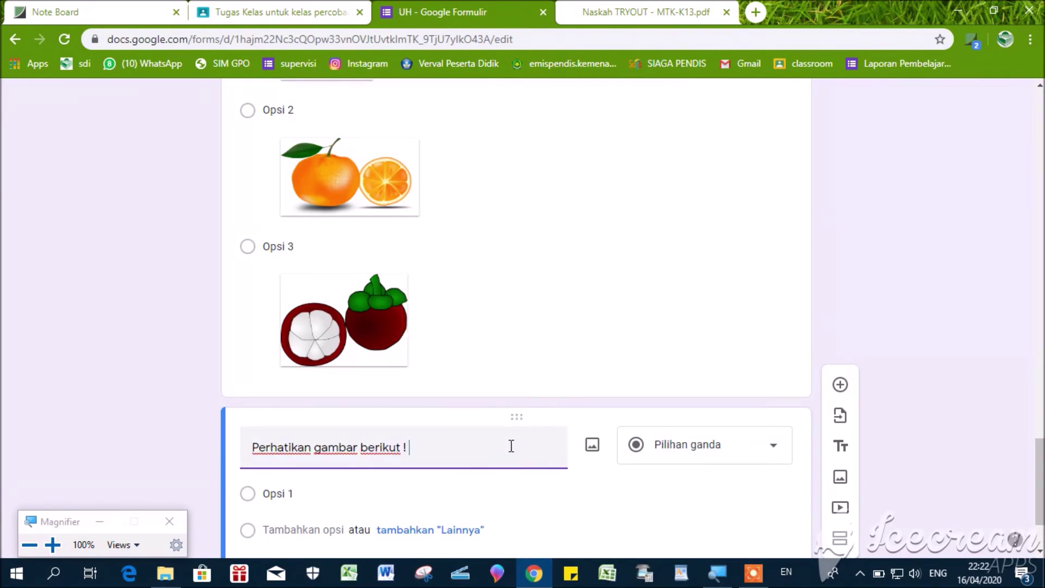
Step: Copy "Volume bangun tabung tersebut adalah …. (π = 3,14)" from the PDF's question 20 and append it to the new question's text
left_click(623, 14)
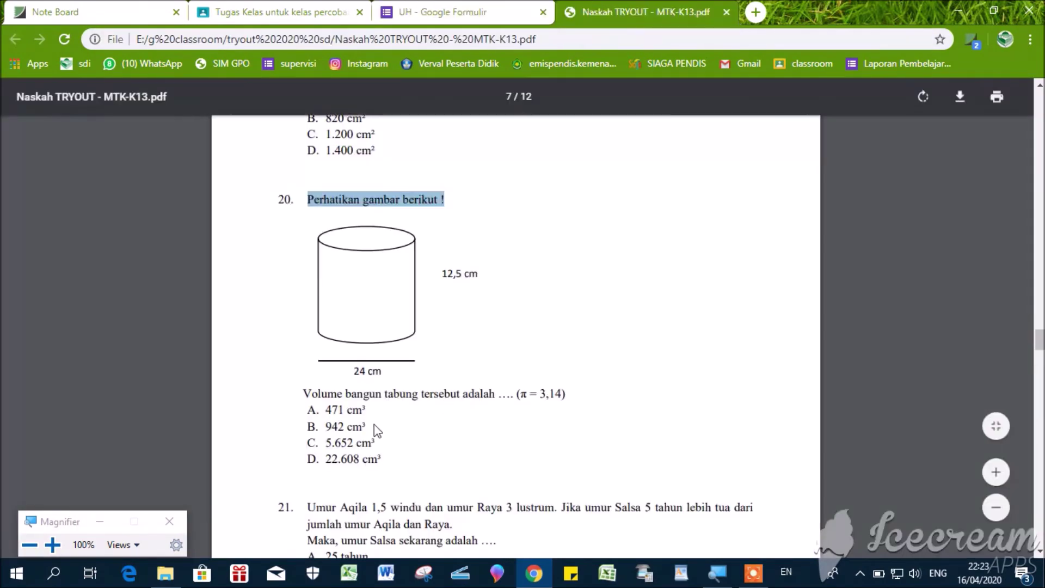
left_click_drag(303, 393, 594, 393)
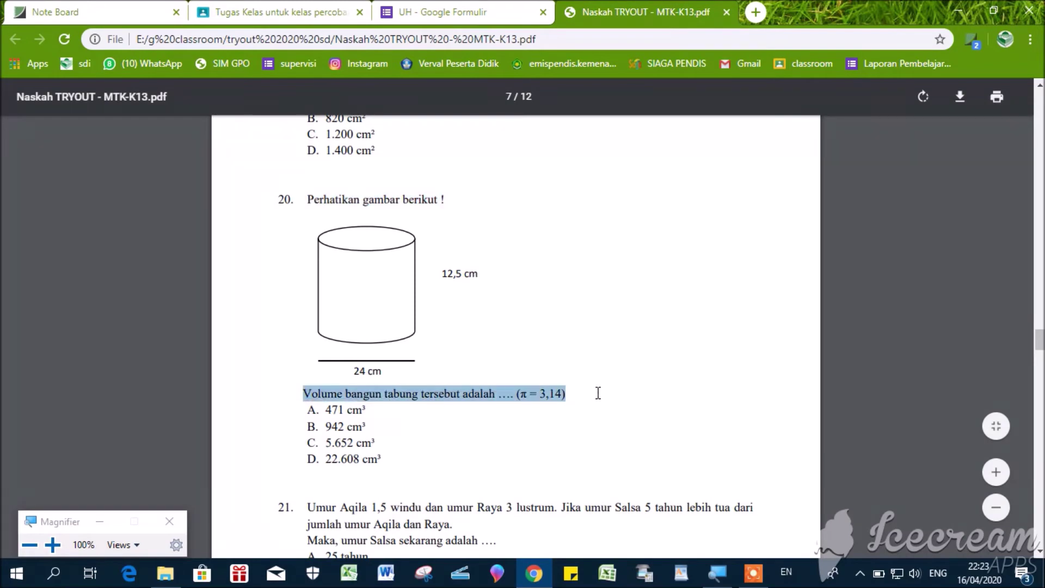
right_click(543, 389)
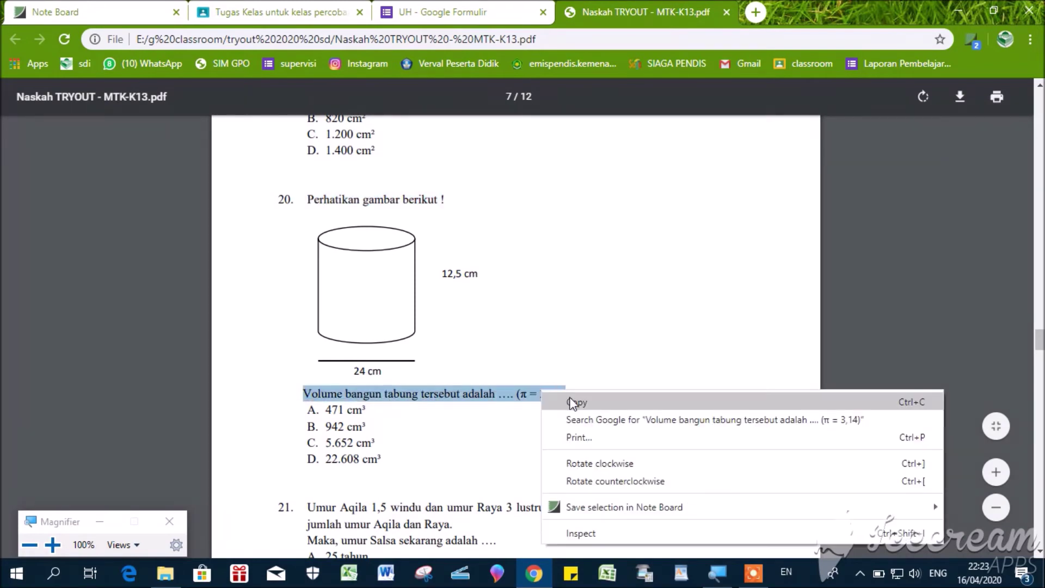
left_click(572, 401)
left_click(449, 17)
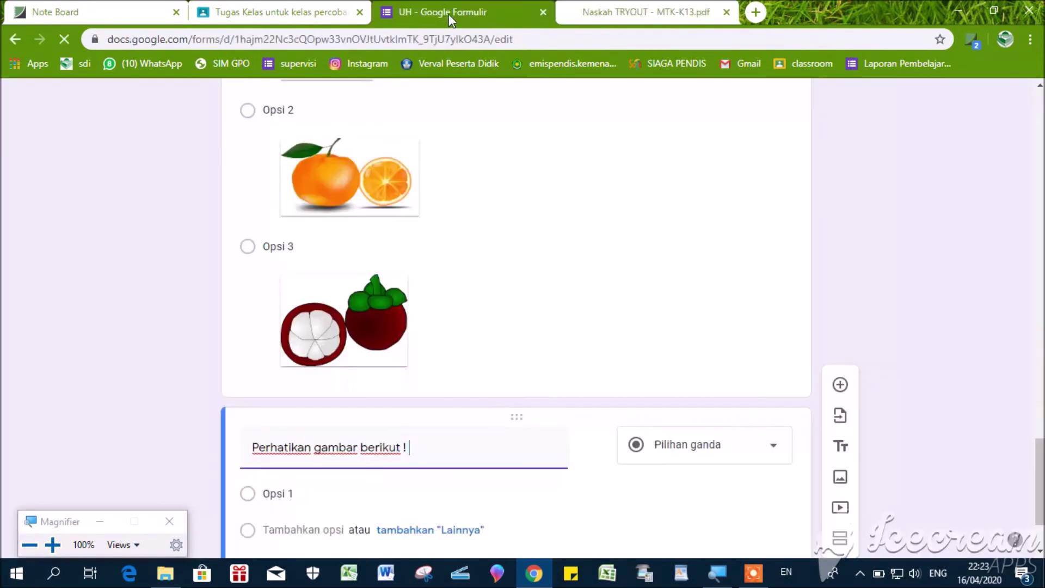
right_click(434, 456)
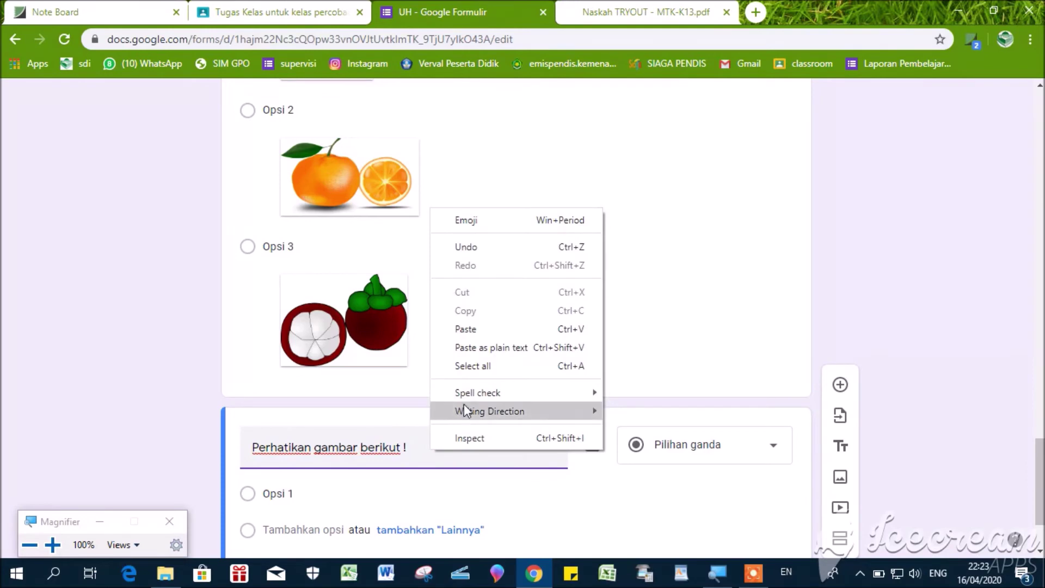
left_click(477, 331)
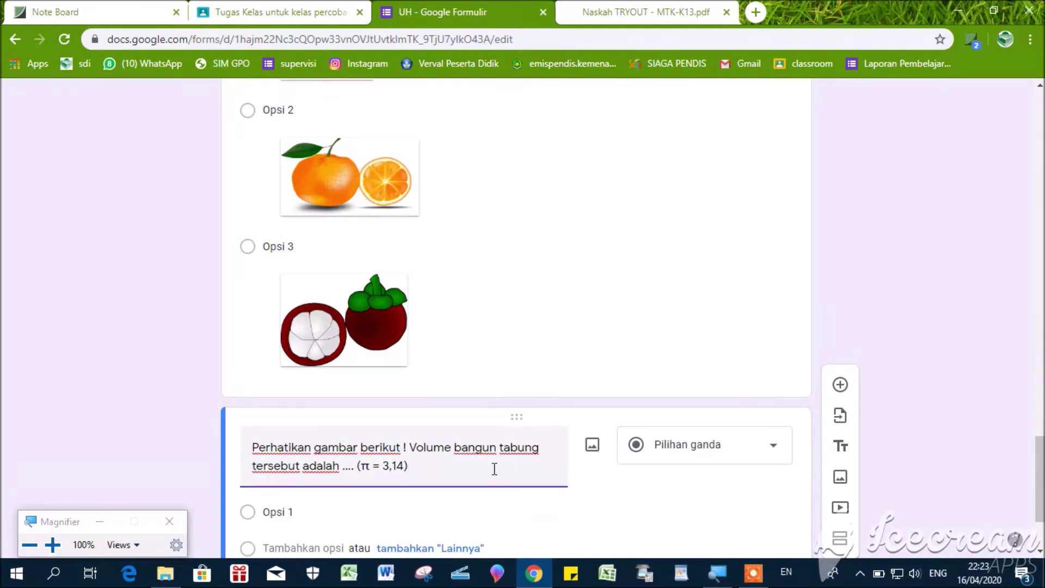
Step: Return to question 20 in the tryout PDF and launch the Snipping Tool
left_click(638, 7)
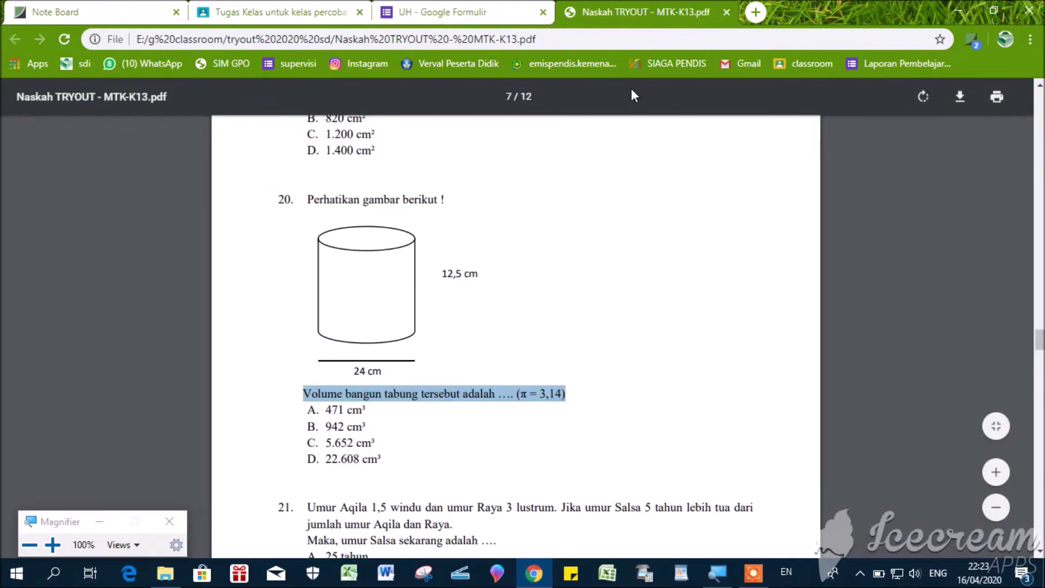
left_click(443, 12)
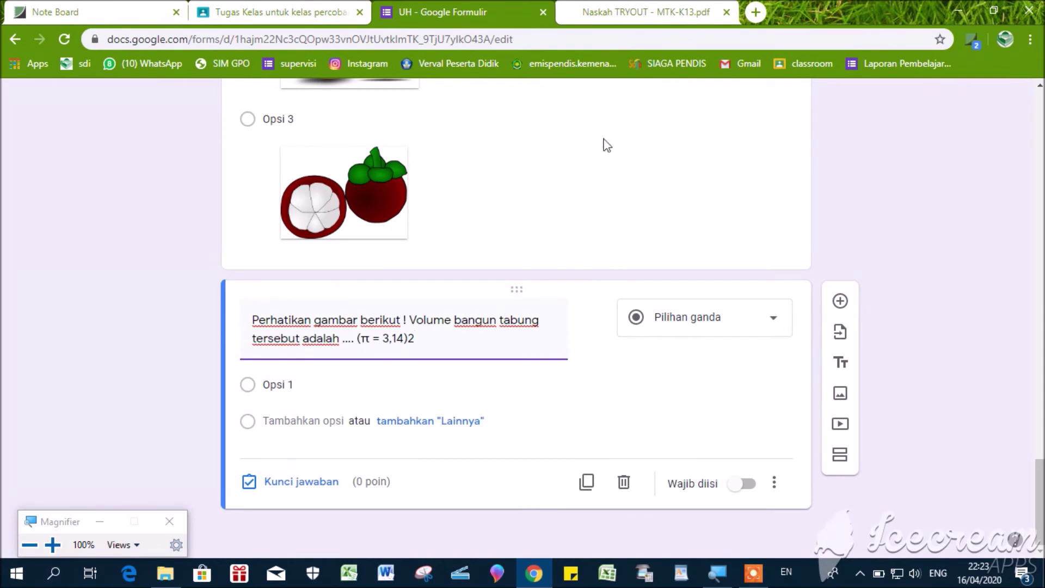
left_click(623, 11)
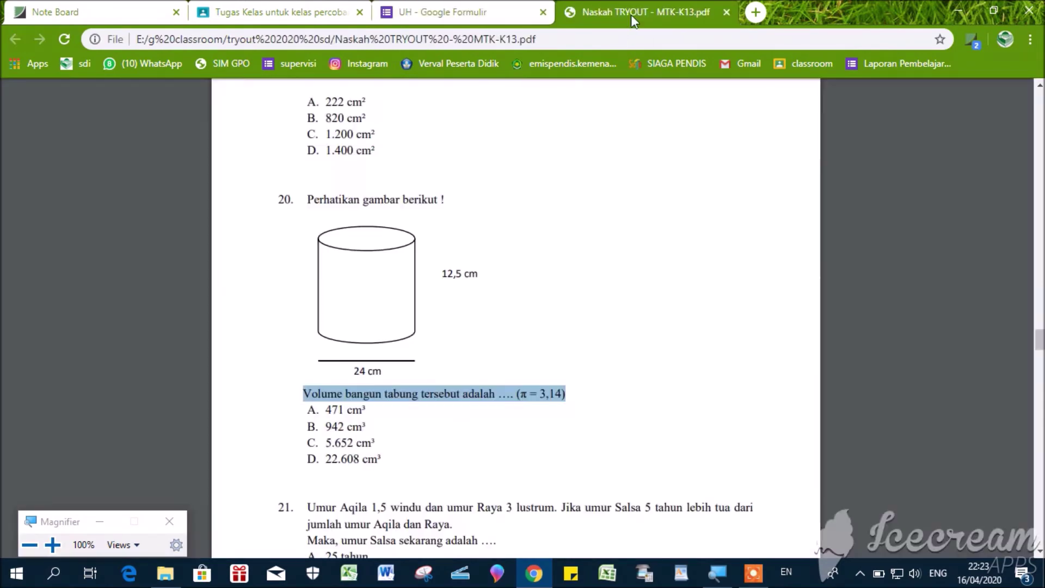
left_click(431, 348)
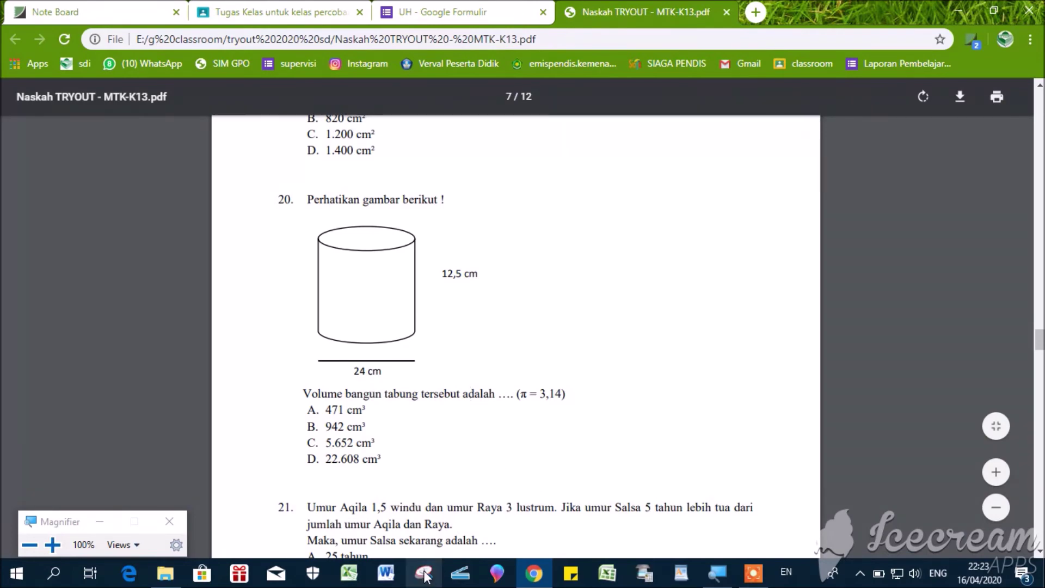
key("super+plus")
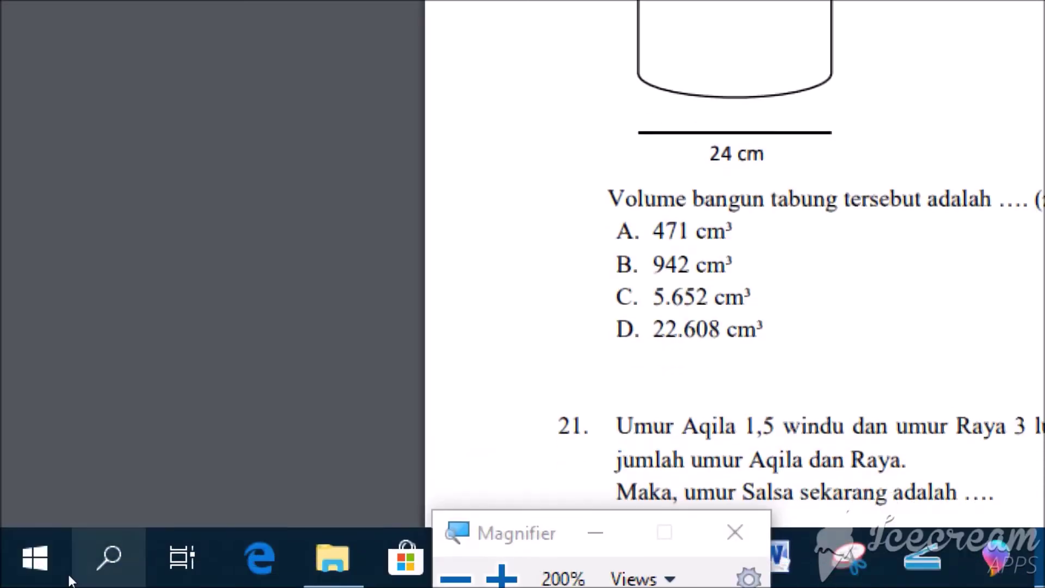
left_click(67, 580)
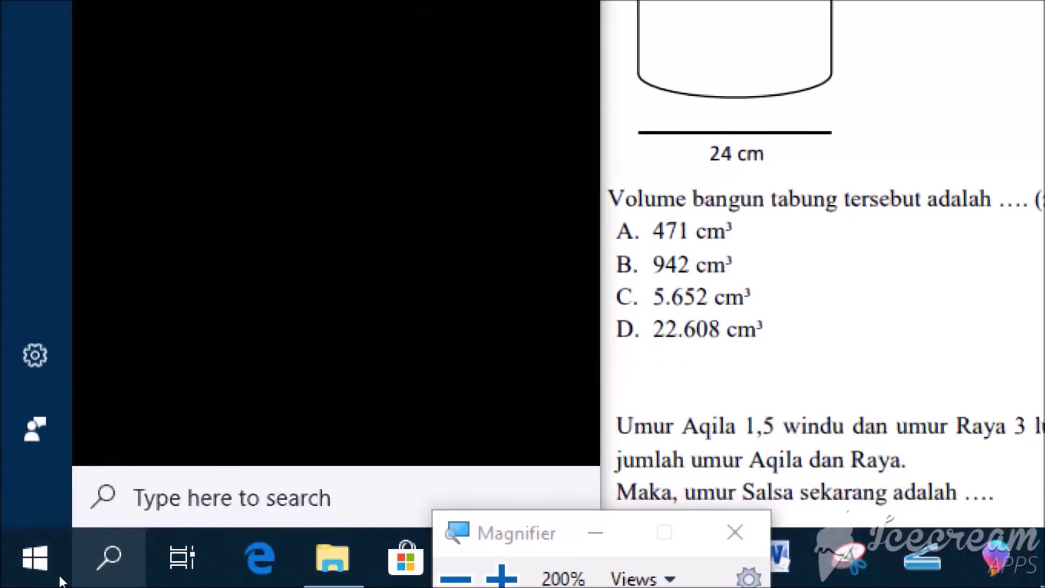
type("sni")
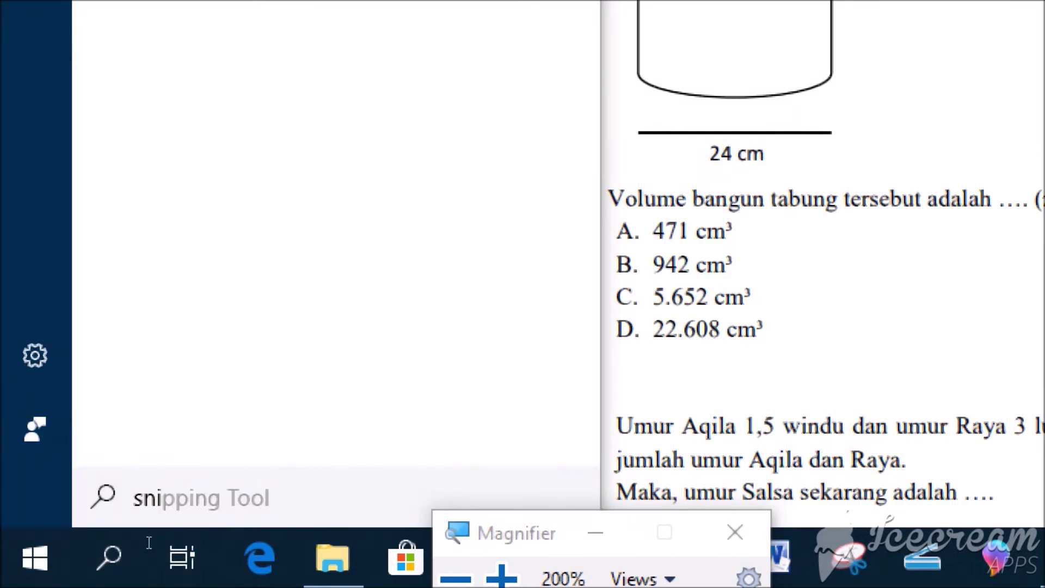
key("super+minus")
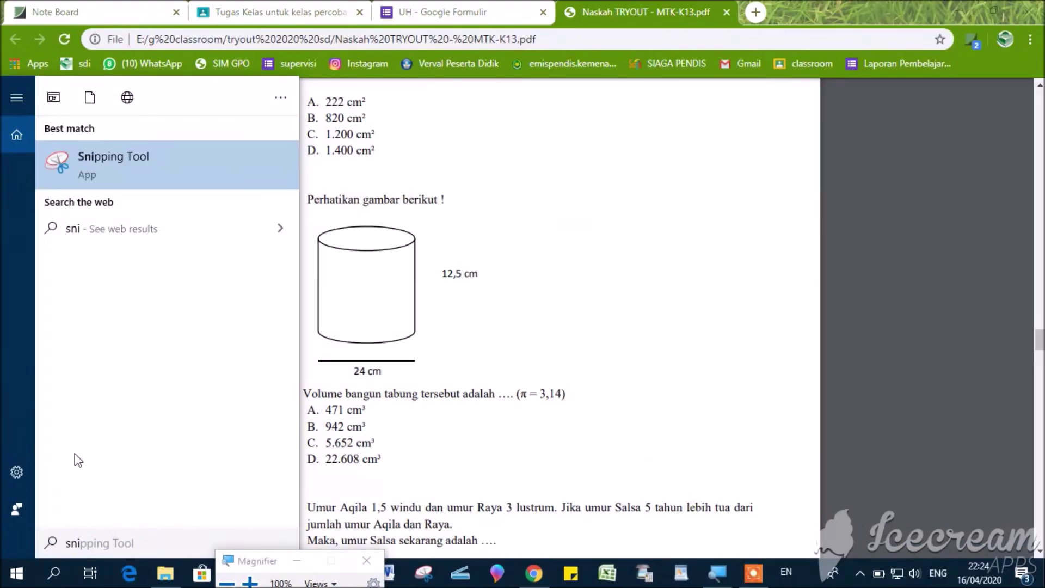
left_click(135, 171)
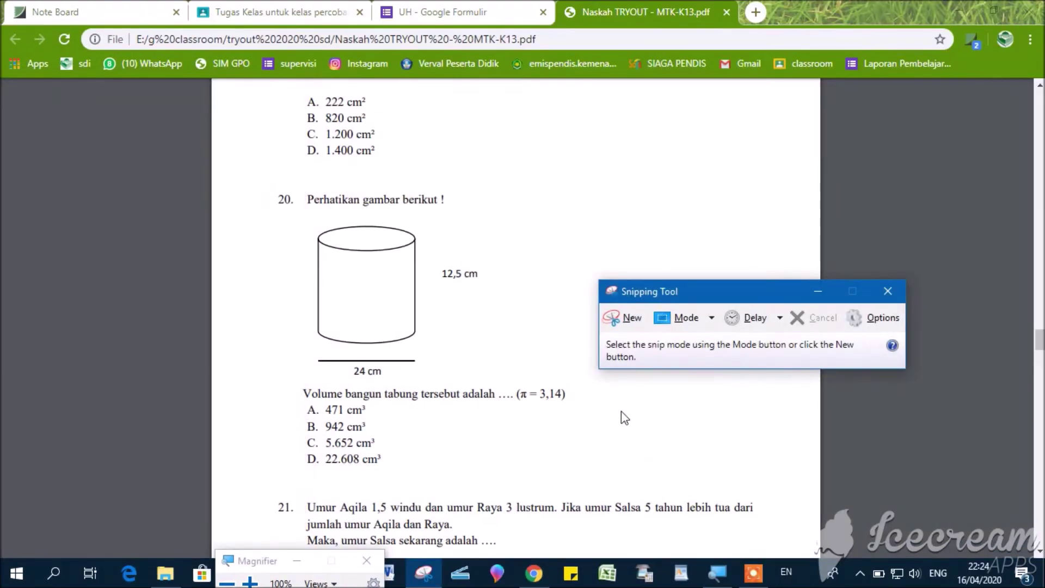
Step: Snip question 20's cylinder figure with its 12,5 cm and 24 cm labels and save it as Capture1 in PNG format on the Desktop
left_click(631, 318)
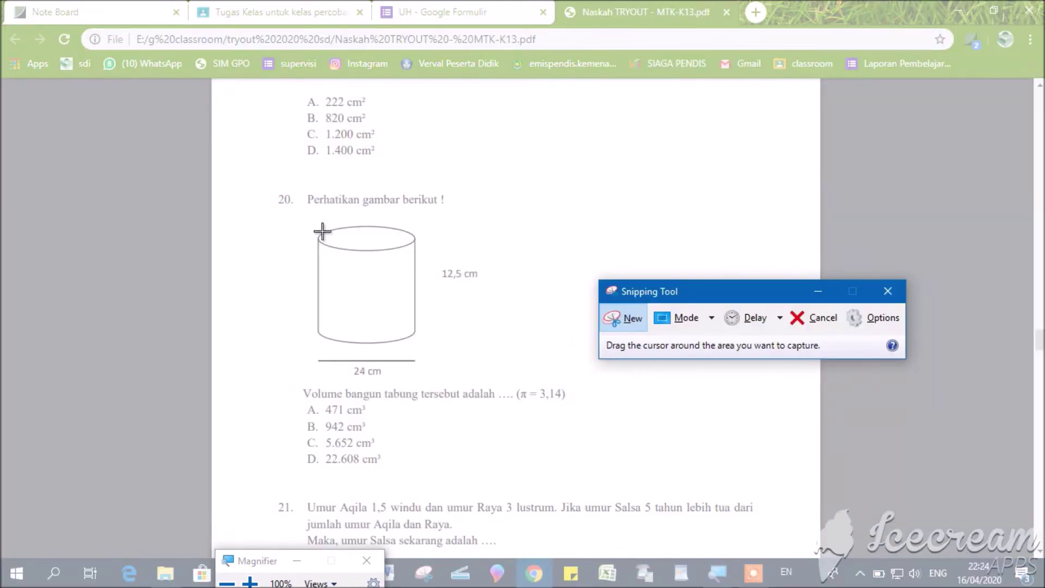
mouse_move(299, 215)
left_mouse_down()
mouse_move(337, 282)
mouse_move(489, 381)
left_mouse_up()
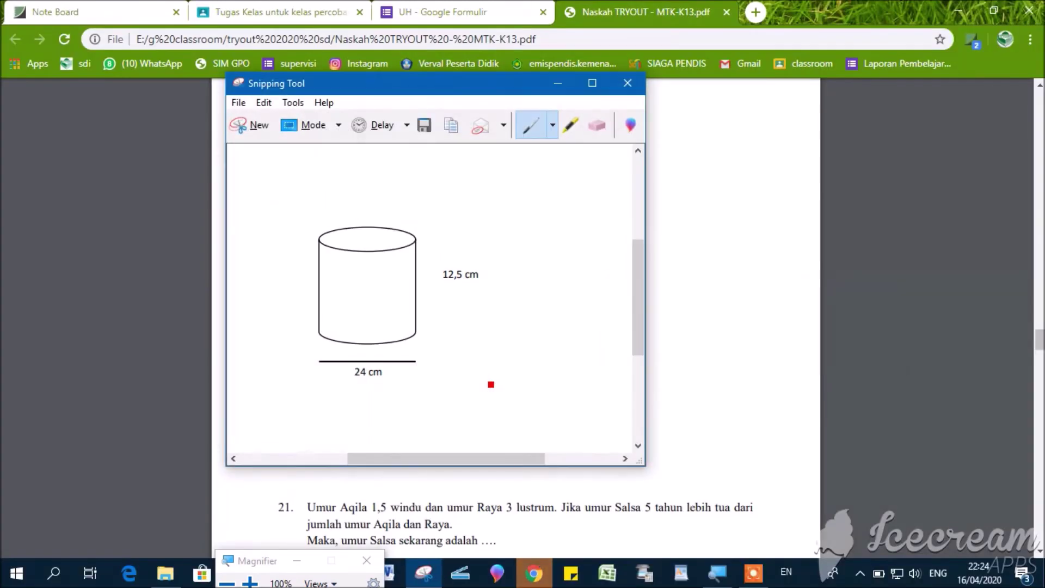
left_click(424, 125)
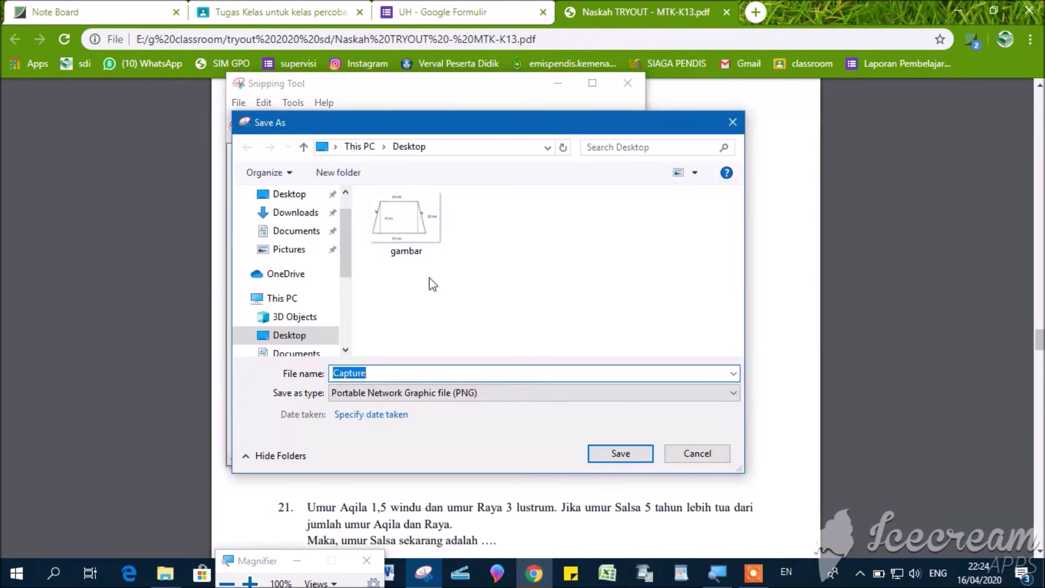
left_click(431, 373)
type("1")
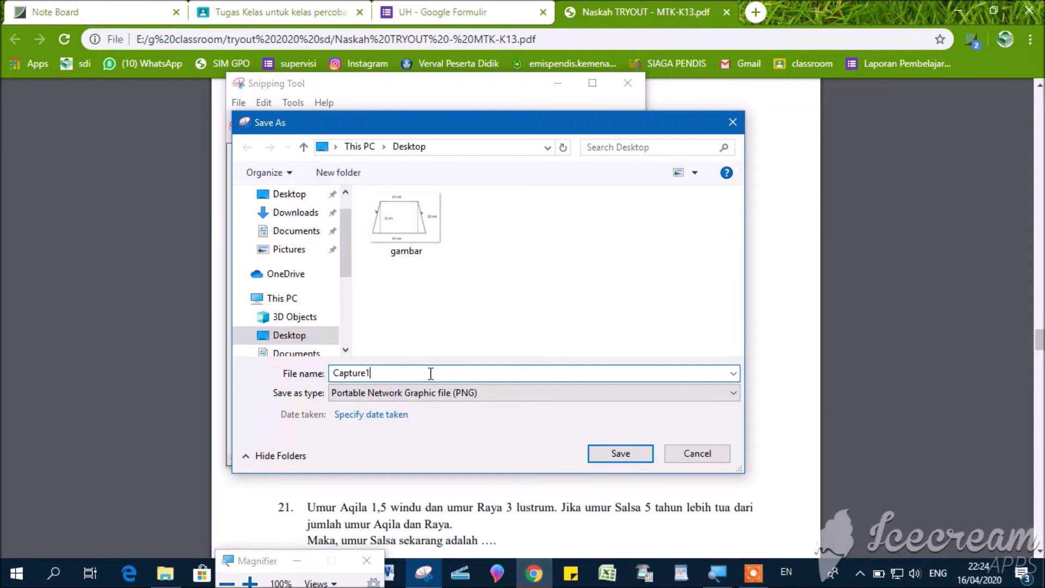
left_click(629, 460)
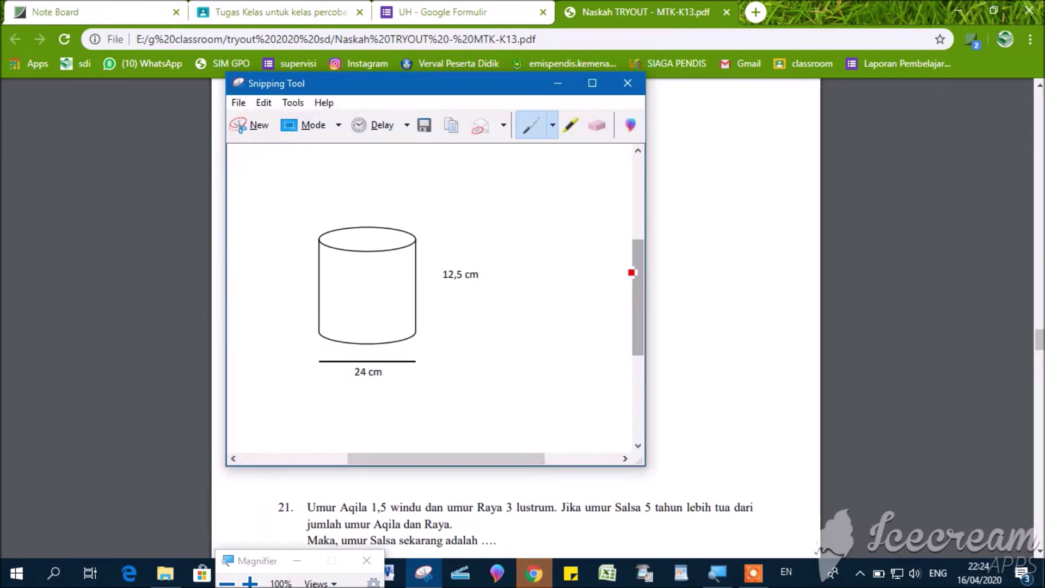
left_click(560, 83)
Step: Insert the Capture1 image from the Desktop into the cylinder volume question of the UH form
left_click(449, 9)
mouse_move(572, 336)
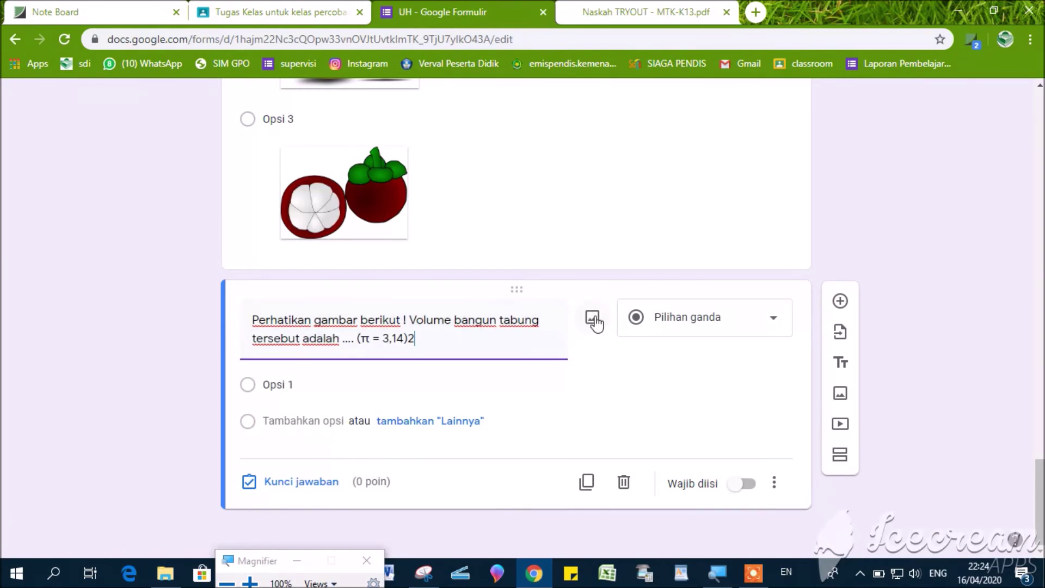
left_click(593, 320)
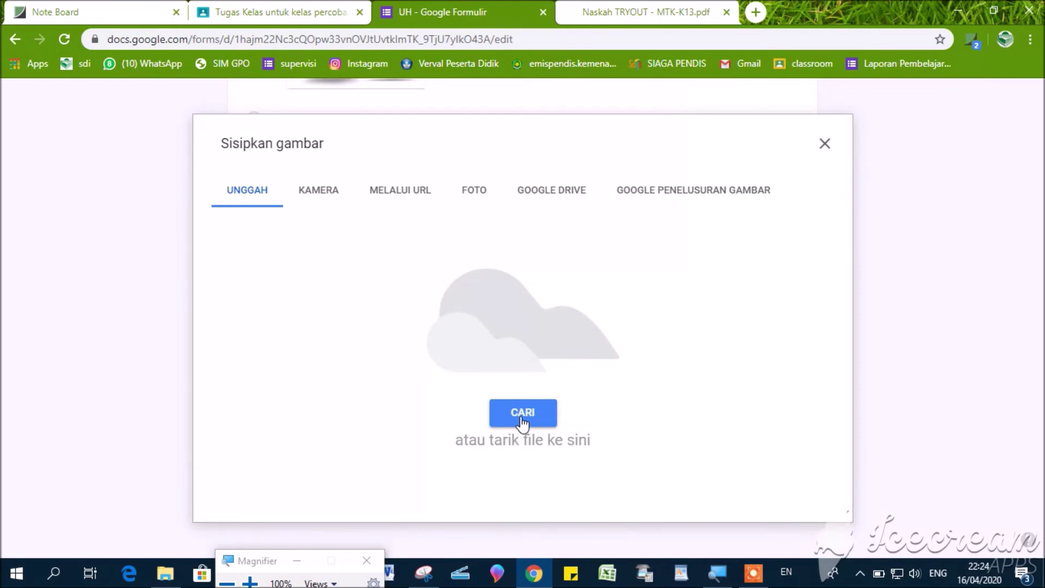
left_click(521, 417)
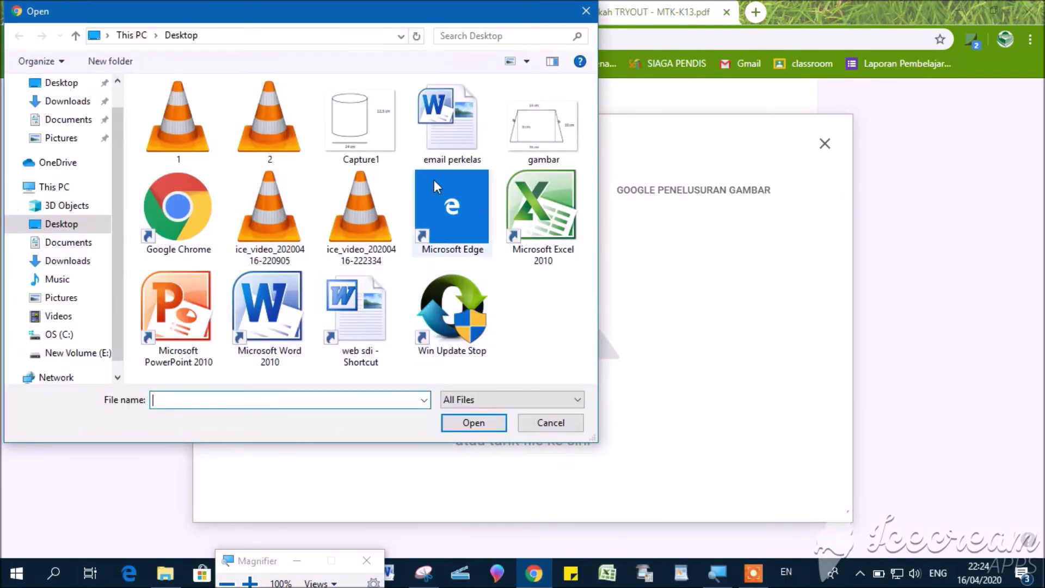
left_click(380, 143)
left_click(473, 422)
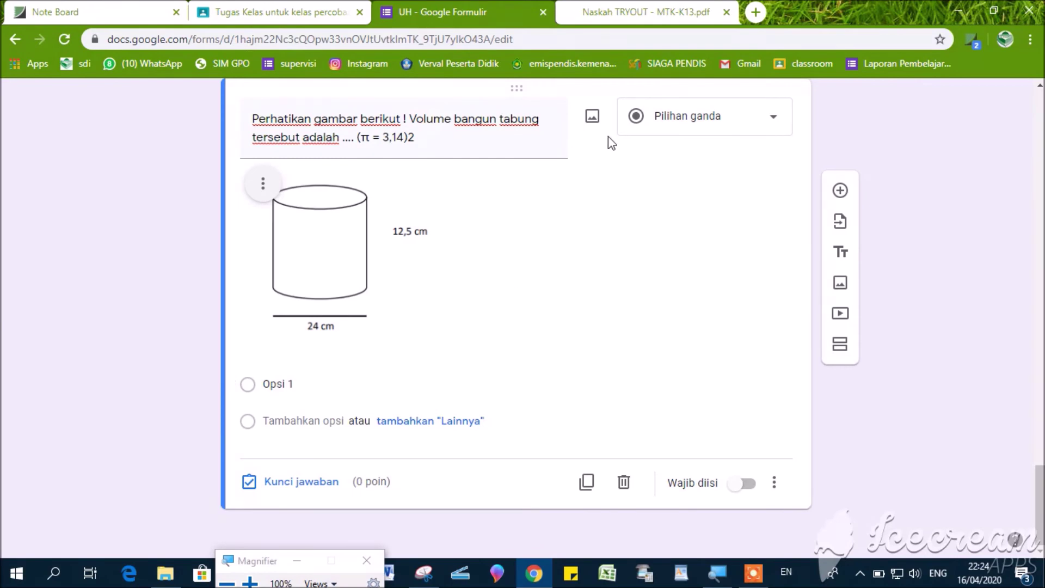
Step: Copy the four answer choices of question 20 from the tryout PDF and paste them as options of the cylinder volume question
left_click(647, 11)
scroll(516, 346, "down", 1)
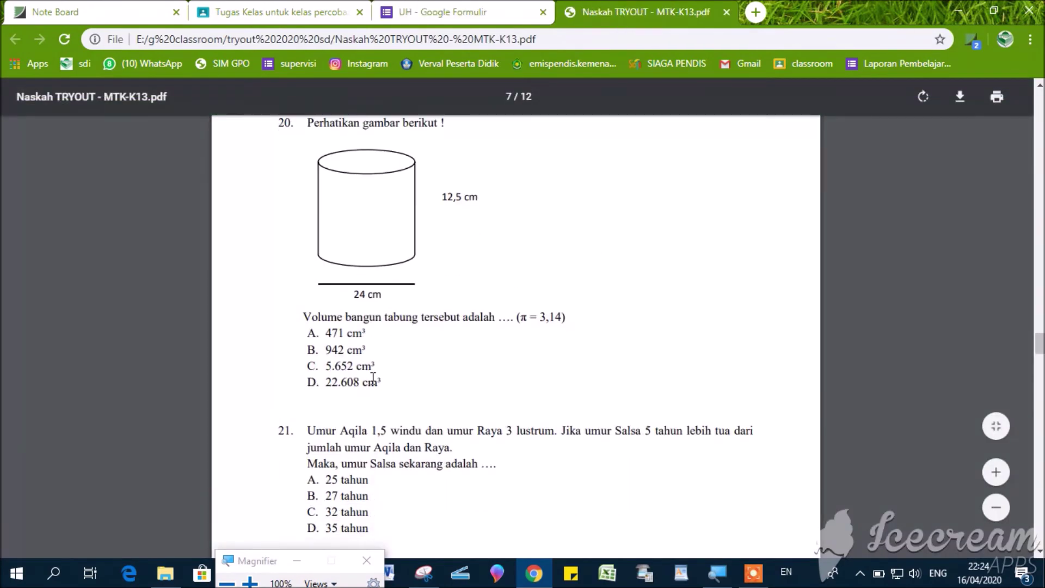
left_click_drag(326, 333, 386, 382)
key("ctrl+c")
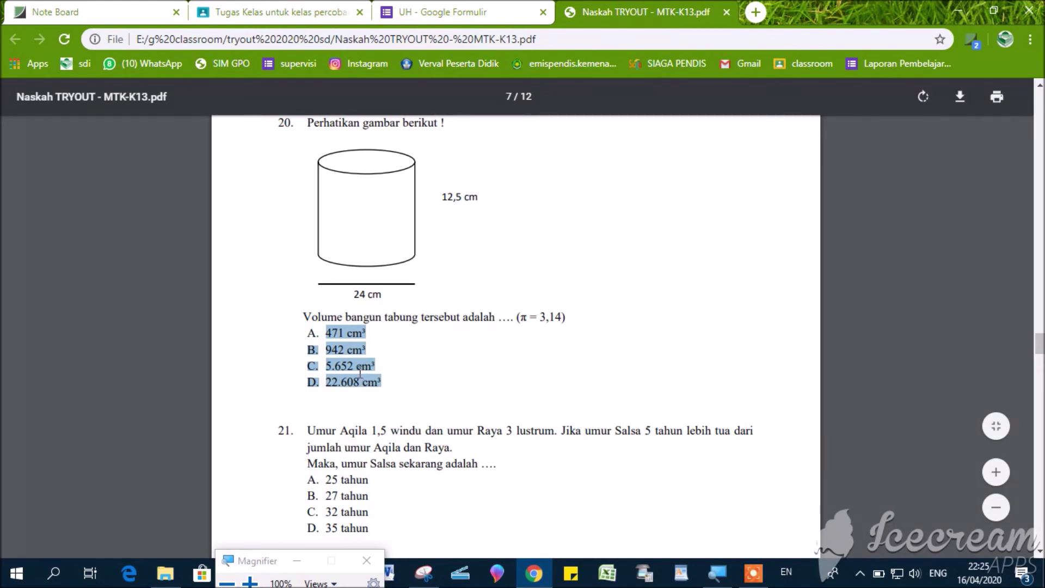
left_click(481, 13)
left_click(374, 380)
key("ctrl+v")
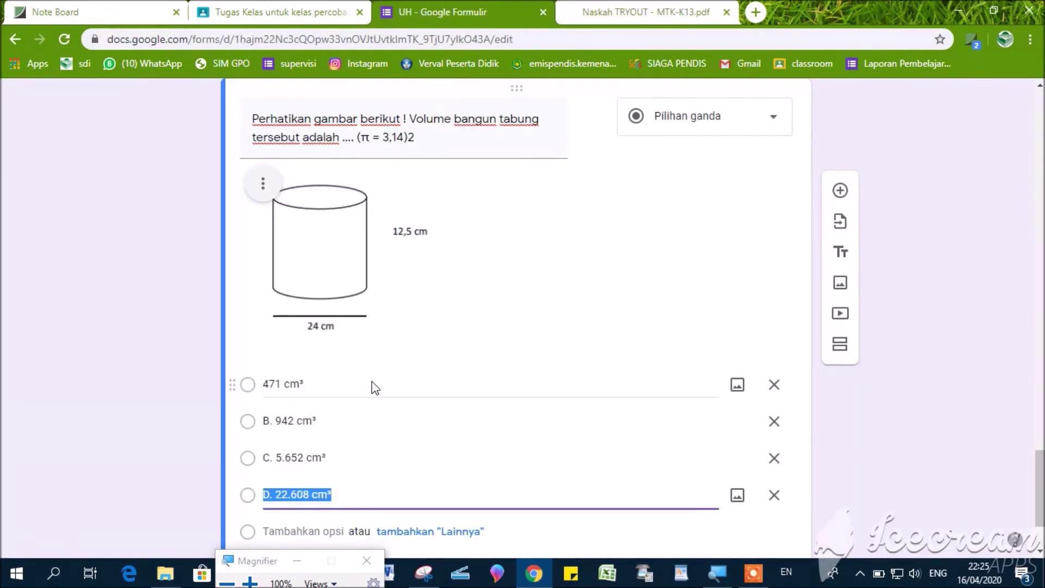
scroll(373, 383, "down", 2)
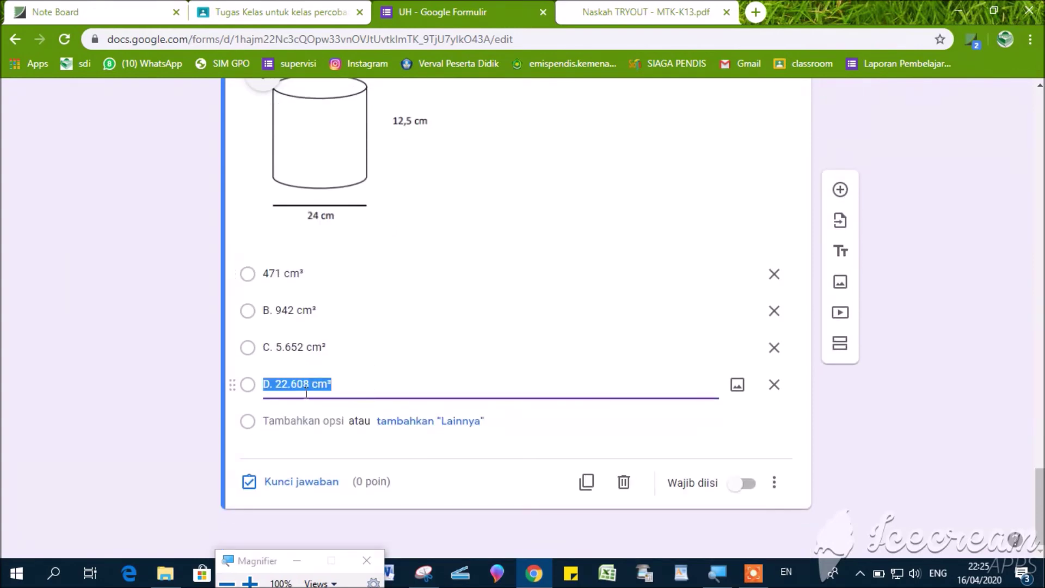
Step: Remove the B., C. and D. prefixes so the last three options read 942 cm³, 5.652 cm³ and 22.608 cm³
left_click(278, 311)
left_click(278, 312)
key("BackSpace")
key("BackSpace")
key("BackSpace")
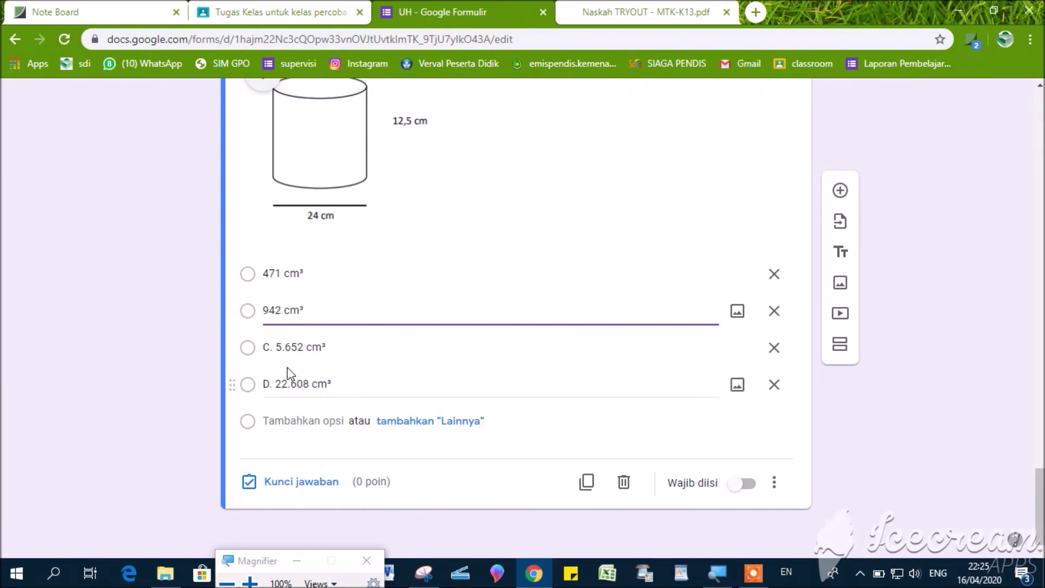
left_click(279, 353)
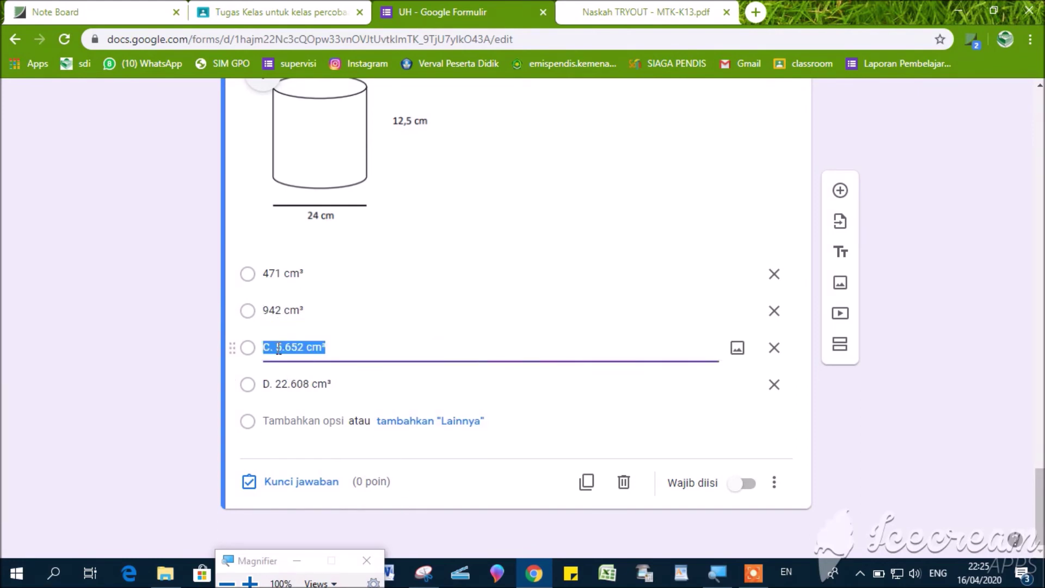
left_click(278, 349)
key("BackSpace")
key("BackSpace")
key("BackSpace")
left_click(278, 384)
left_click(278, 383)
key("BackSpace")
key("BackSpace")
key("BackSpace")
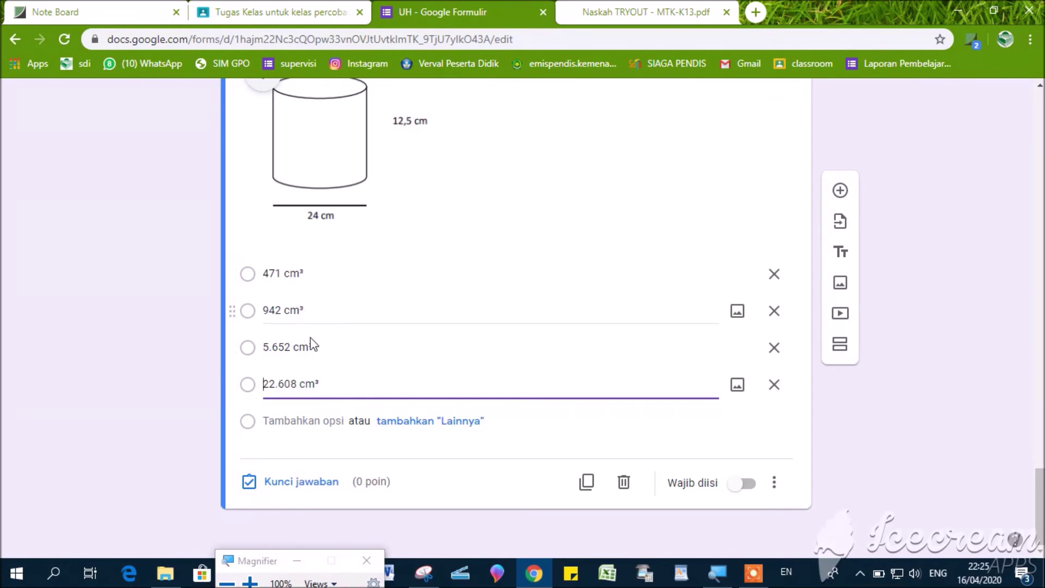
Step: Make the cylinder volume question required
scroll(361, 347, "up", 5)
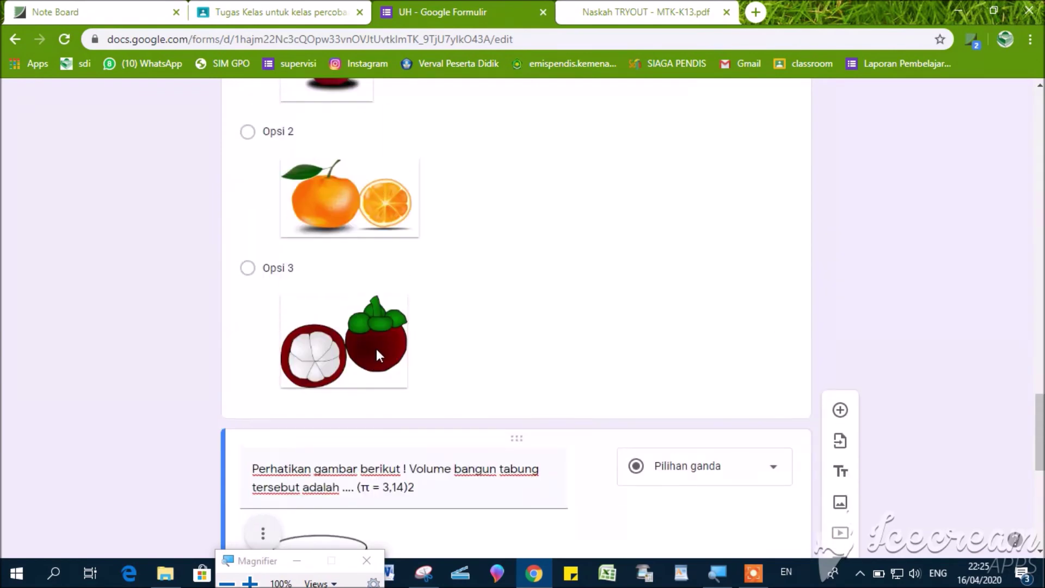
scroll(423, 389, "down", 5)
scroll(423, 370, "up", 10)
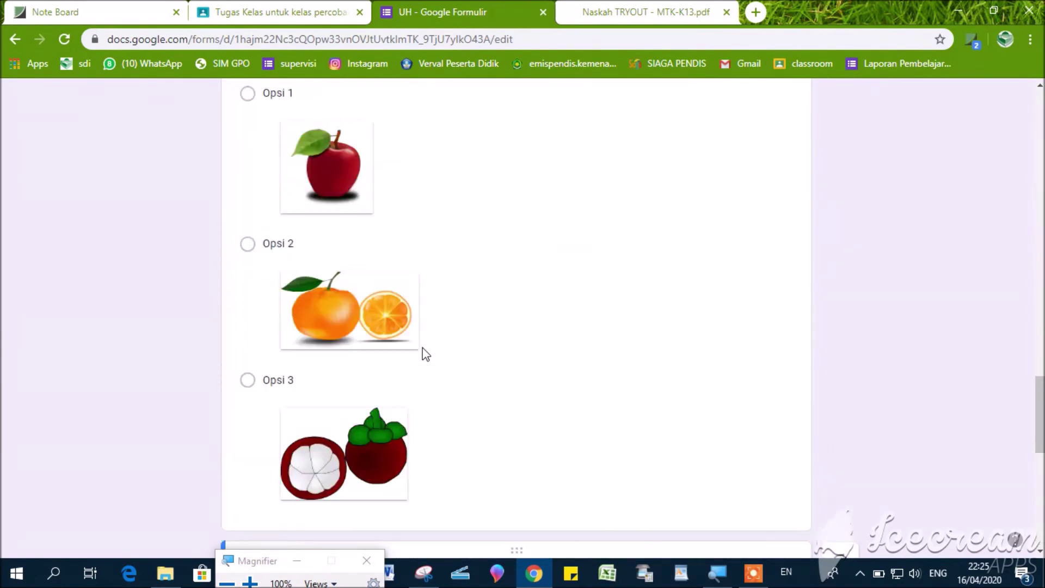
scroll(407, 316, "down", 10)
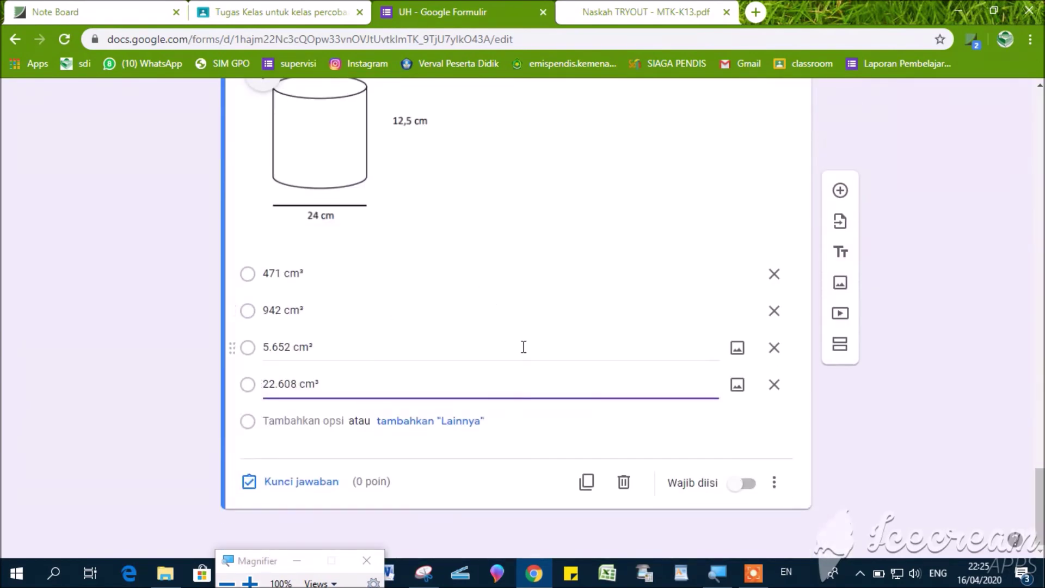
left_click(743, 483)
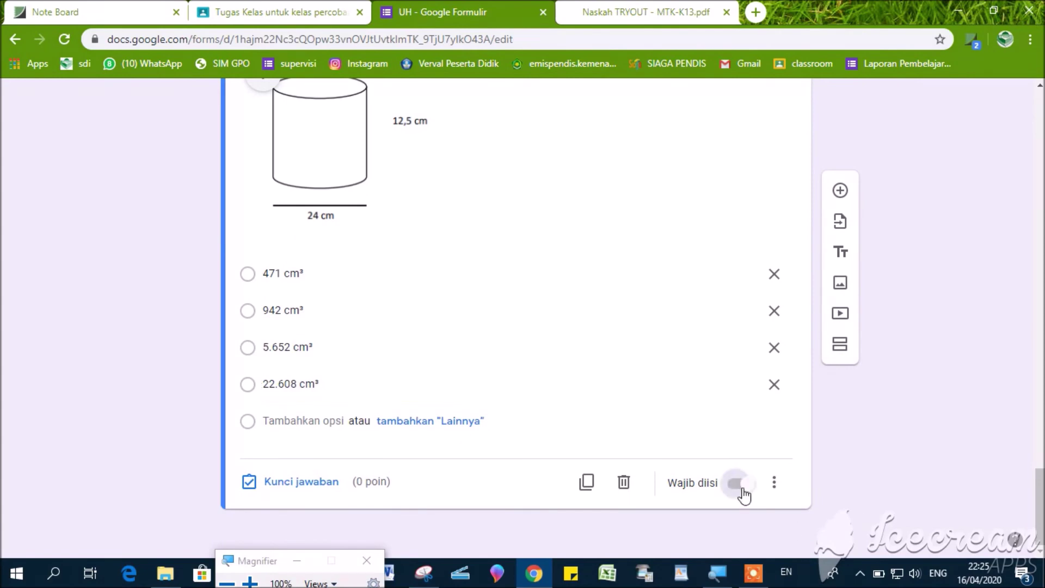
Step: Make the apple picture question required and check the required setting of the watermelon question
scroll(700, 221, "up", 4)
left_click(683, 158)
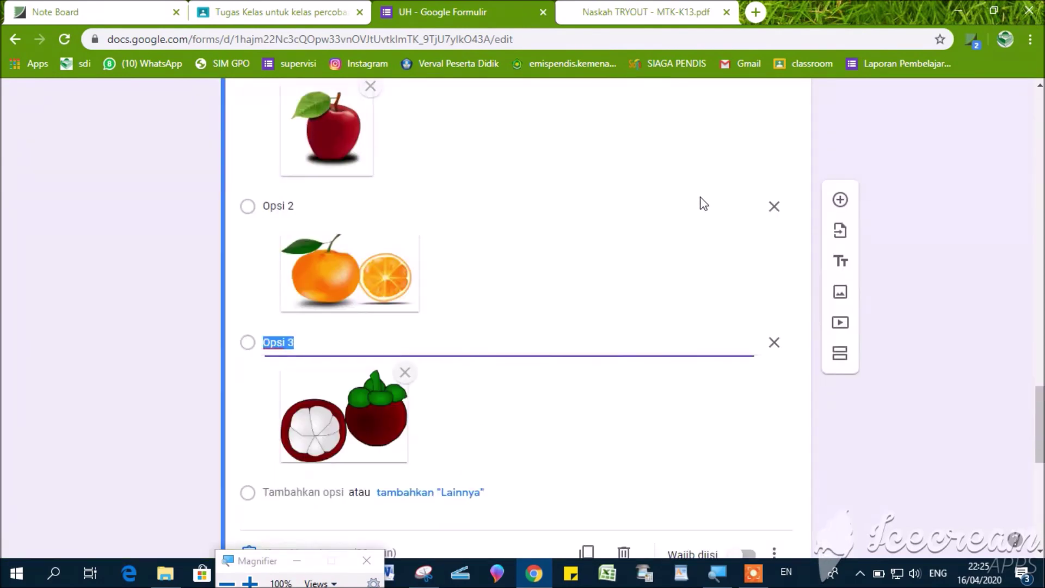
scroll(714, 385, "down", 4)
left_click(737, 332)
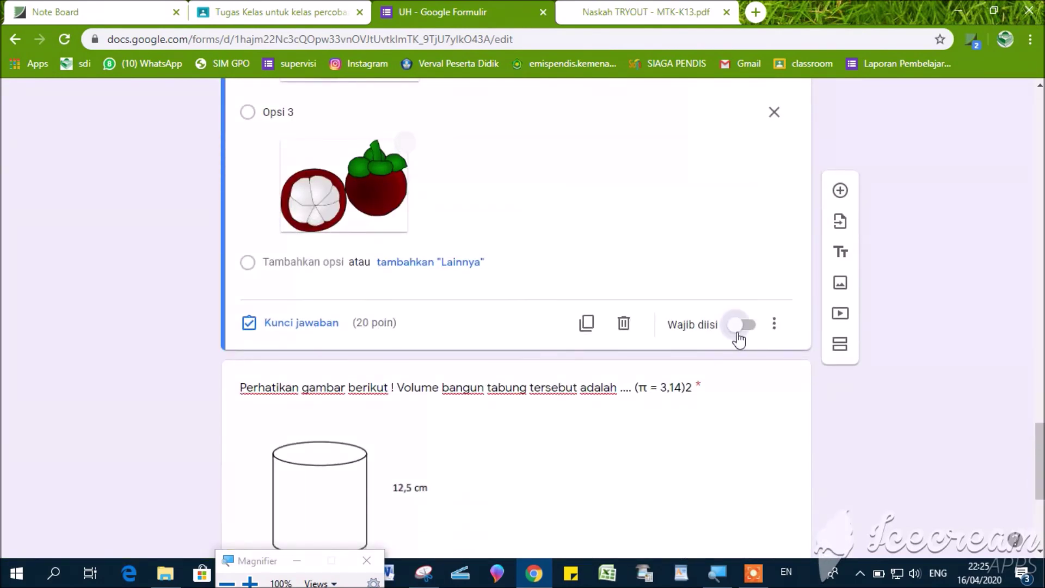
scroll(737, 338, "up", 10)
left_click(701, 289)
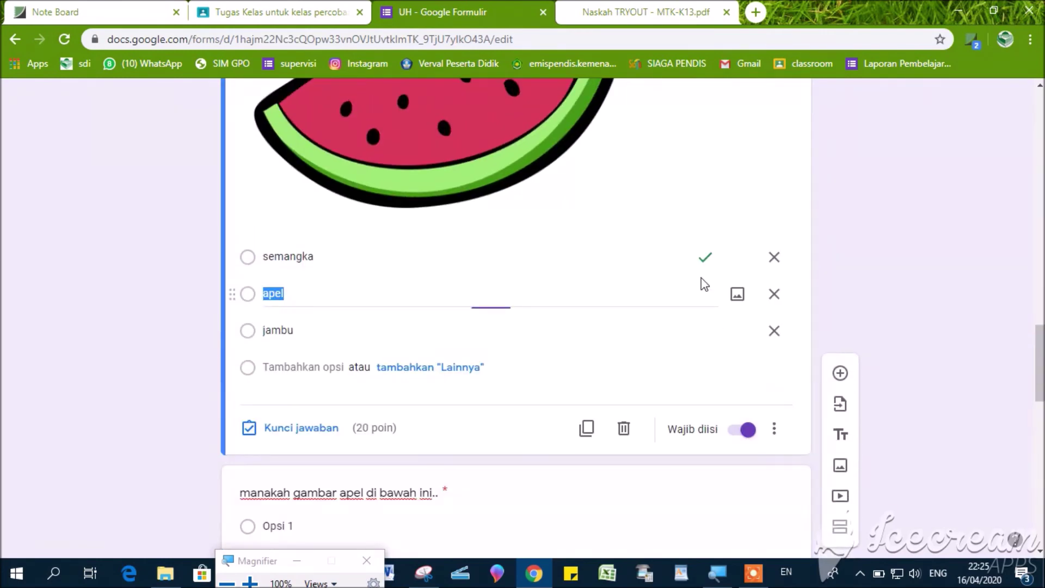
Step: Set the cylinder question's answer key to 5.652 cm³ and its score to 20 points
scroll(758, 446, "down", 15)
left_click(475, 409)
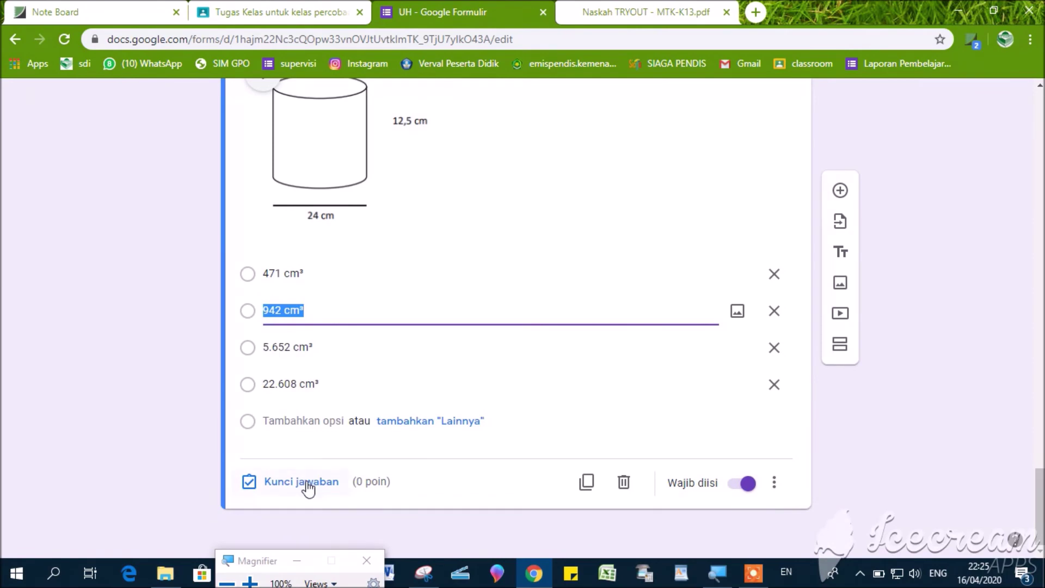
left_click(308, 487)
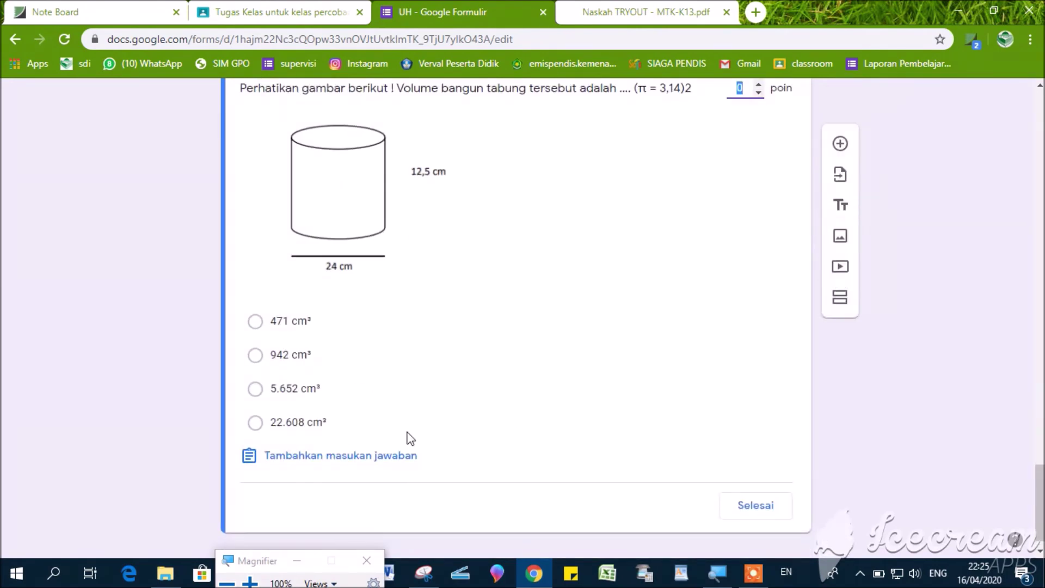
left_click(357, 389)
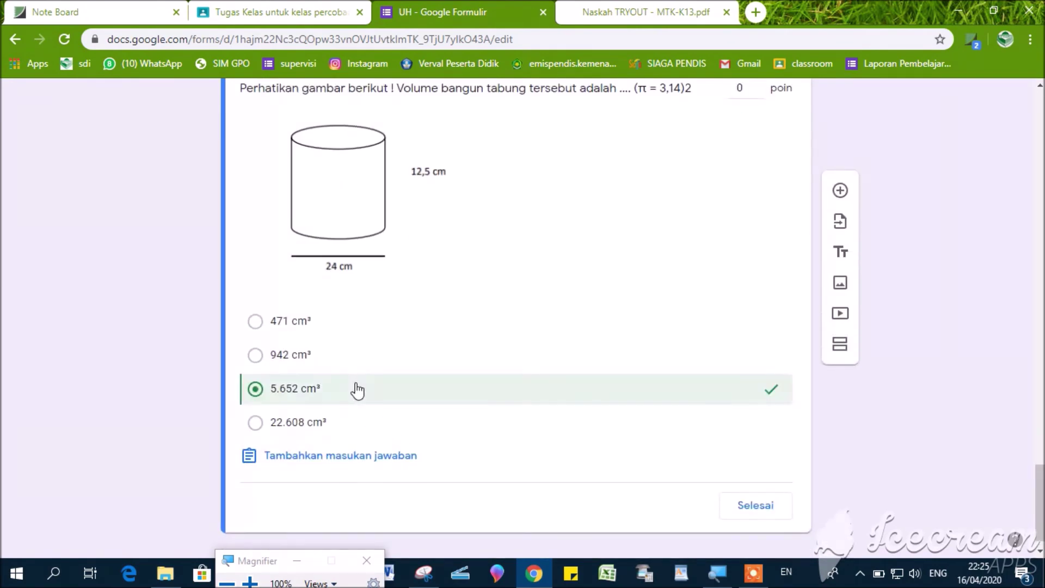
scroll(761, 403, "up", 4)
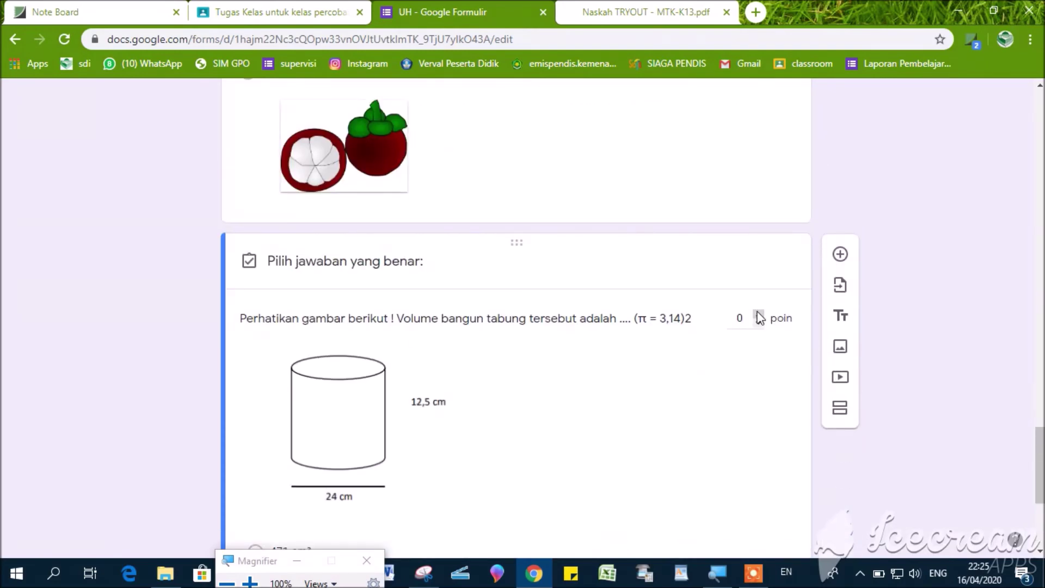
left_click(750, 319)
scroll(749, 321, "down", 4)
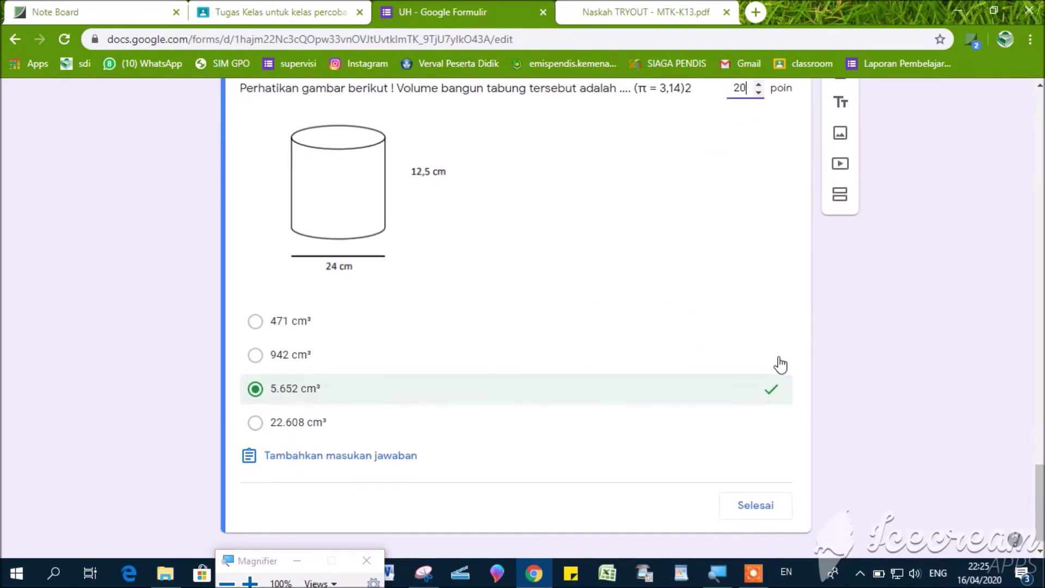
left_click(760, 506)
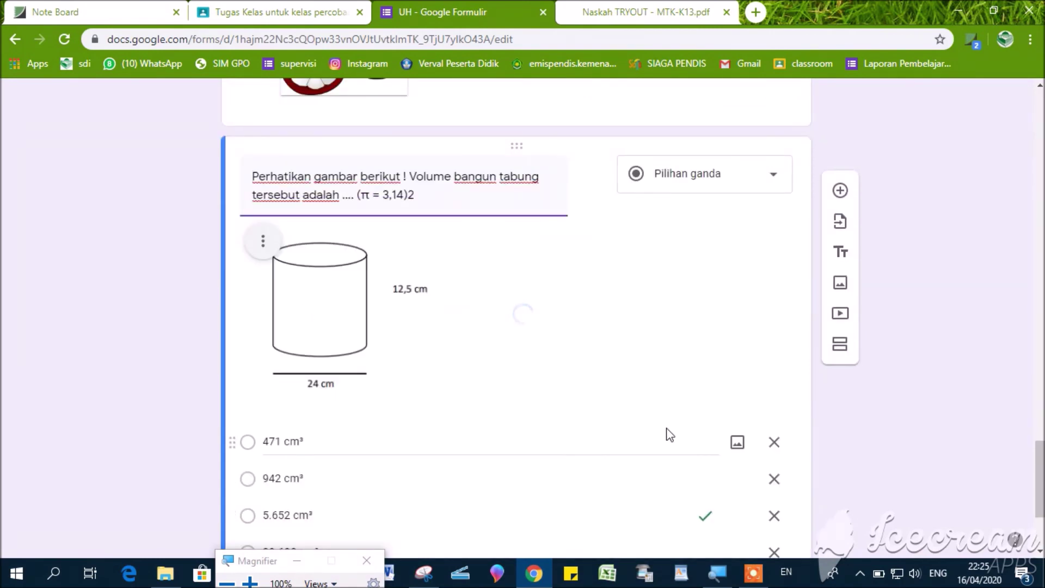
Step: Review the form's questions and open the preview of the UH form
scroll(559, 388, "up", 20)
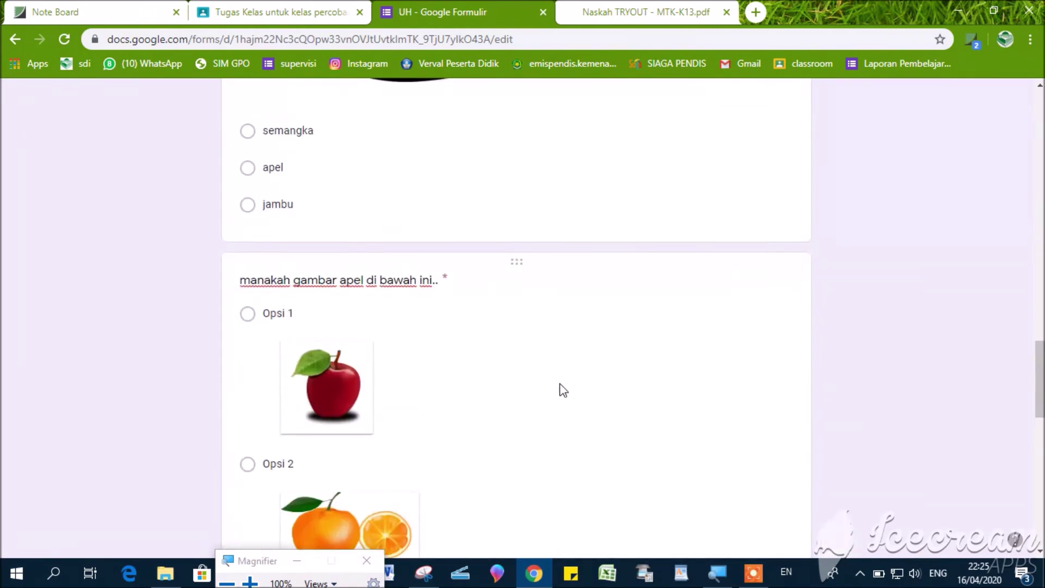
scroll(561, 382, "up", 10)
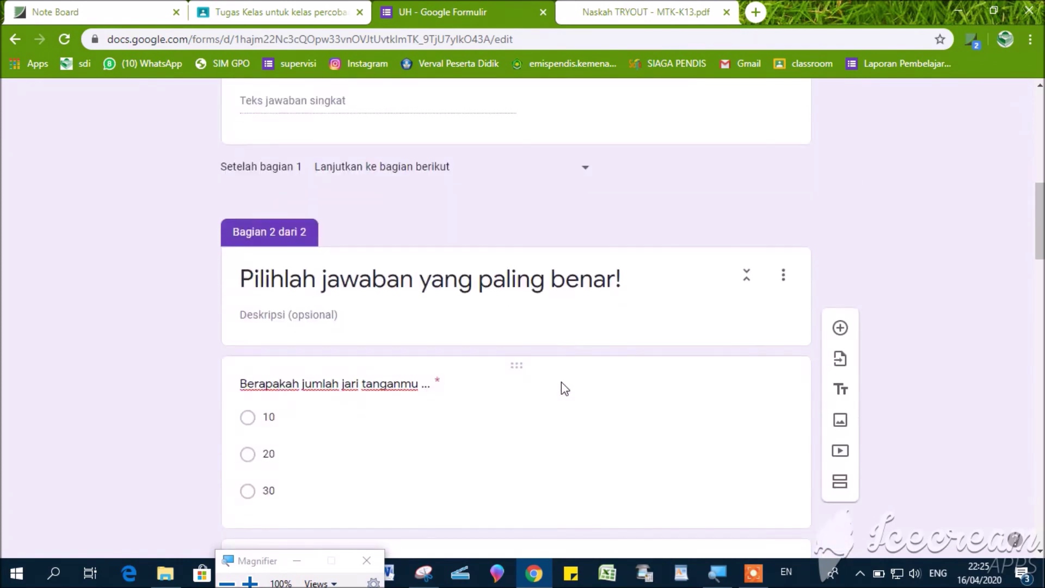
scroll(565, 388, "down", 20)
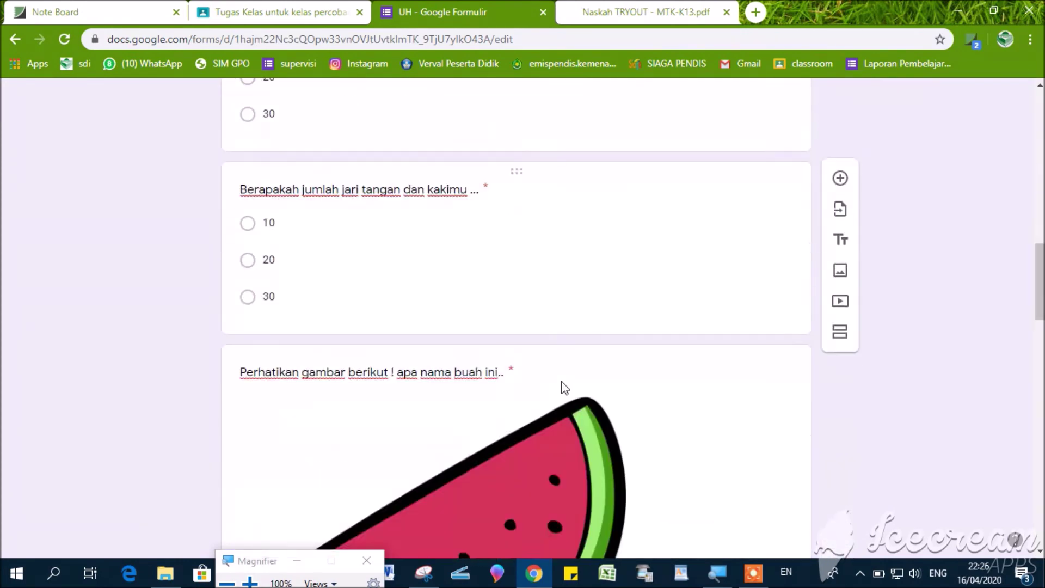
scroll(563, 381, "down", 6)
scroll(563, 381, "up", 12)
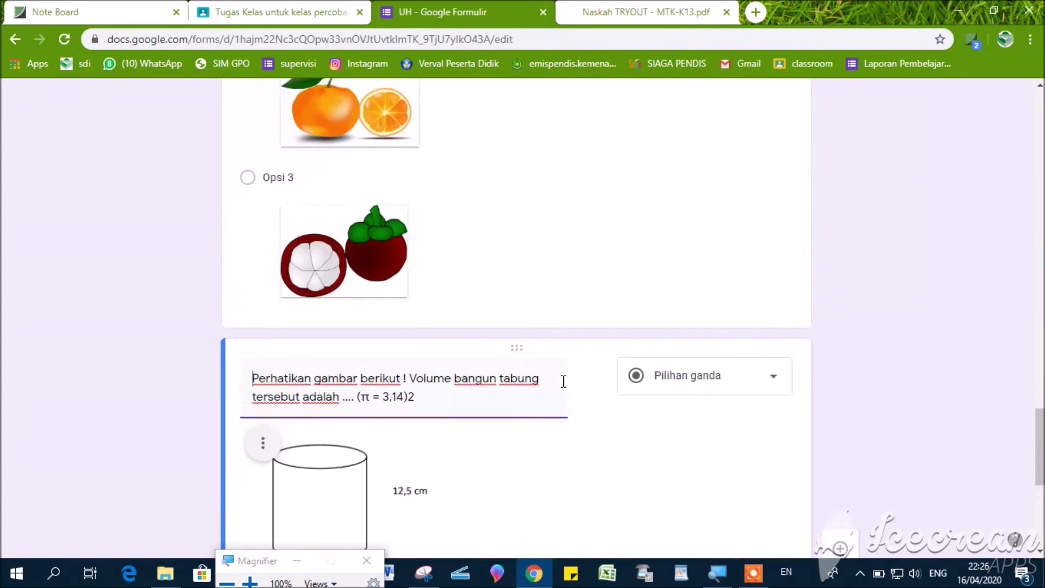
scroll(567, 384, "up", 15)
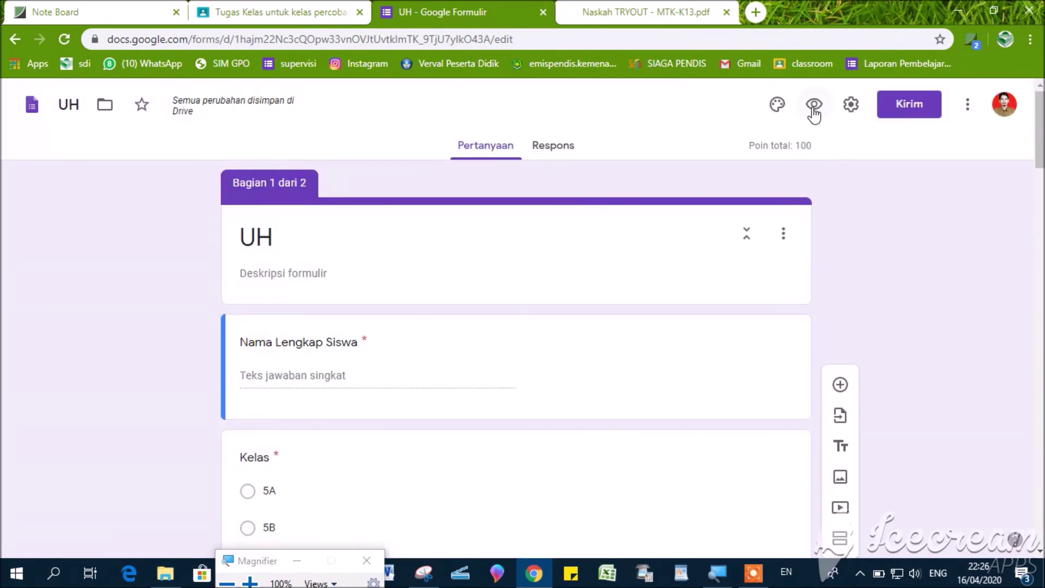
key("super+plus")
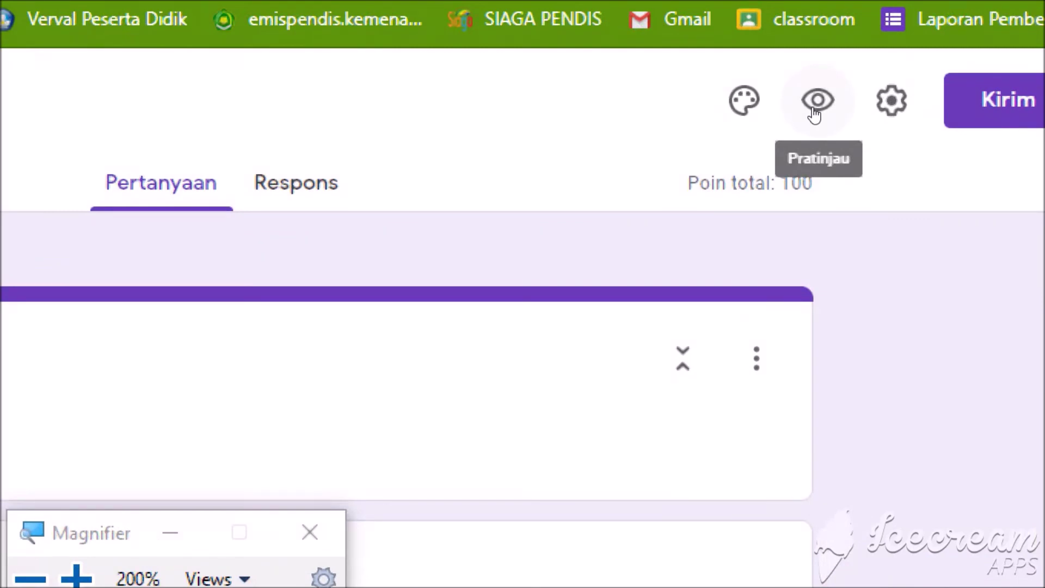
left_click(813, 108)
key("super+minus")
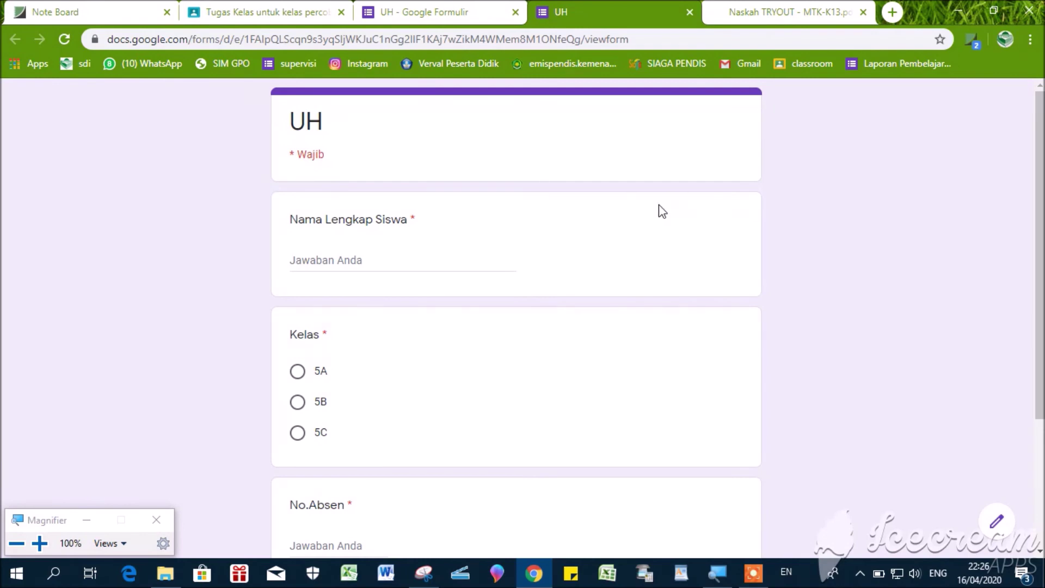
Step: Fill in the preview's first section with student name nama1, class 5A and attendance number 1, and continue to the quiz section
scroll(536, 276, "down", 3)
scroll(536, 276, "up", 3)
left_click(379, 260)
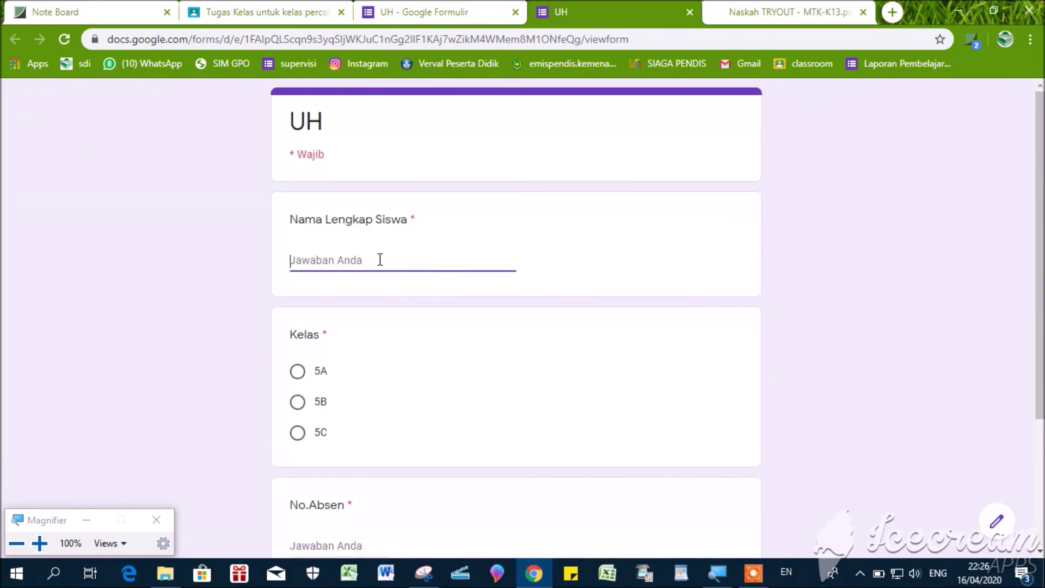
type("na")
left_click(297, 373)
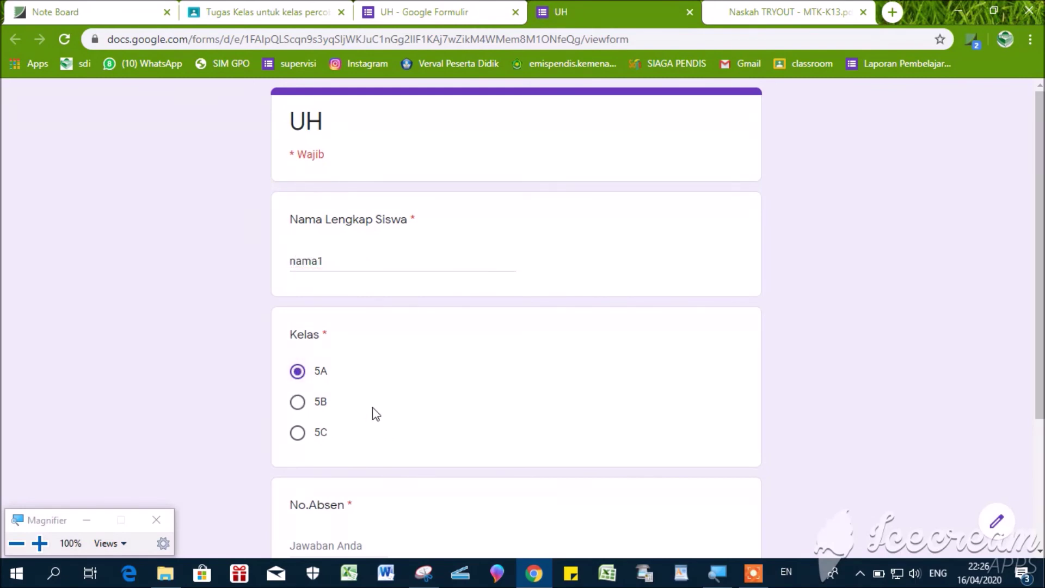
scroll(373, 407, "down", 2)
scroll(378, 421, "down", 2)
left_click(352, 364)
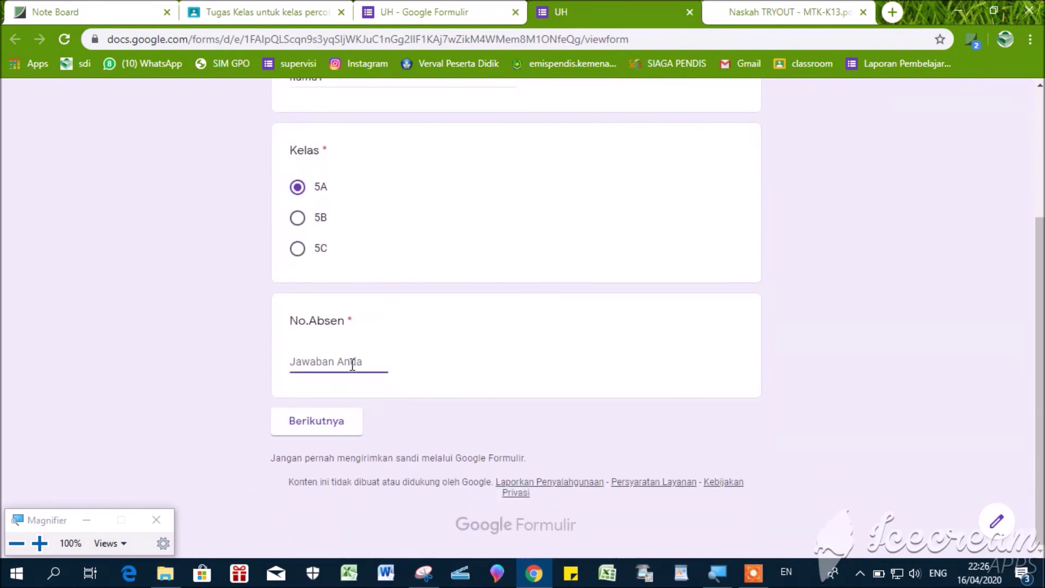
type("1")
left_click(325, 432)
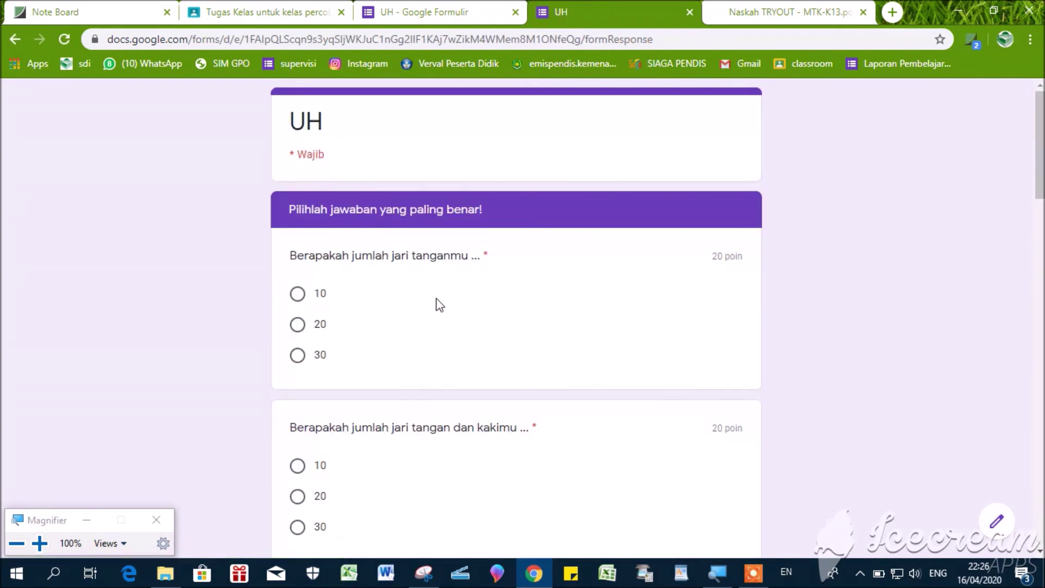
Step: Answer the two finger-counting questions with 10 and 20, and choose an answer for the watermelon picture question
scroll(439, 305, "down", 2)
scroll(387, 226, "up", 1)
left_click(303, 219)
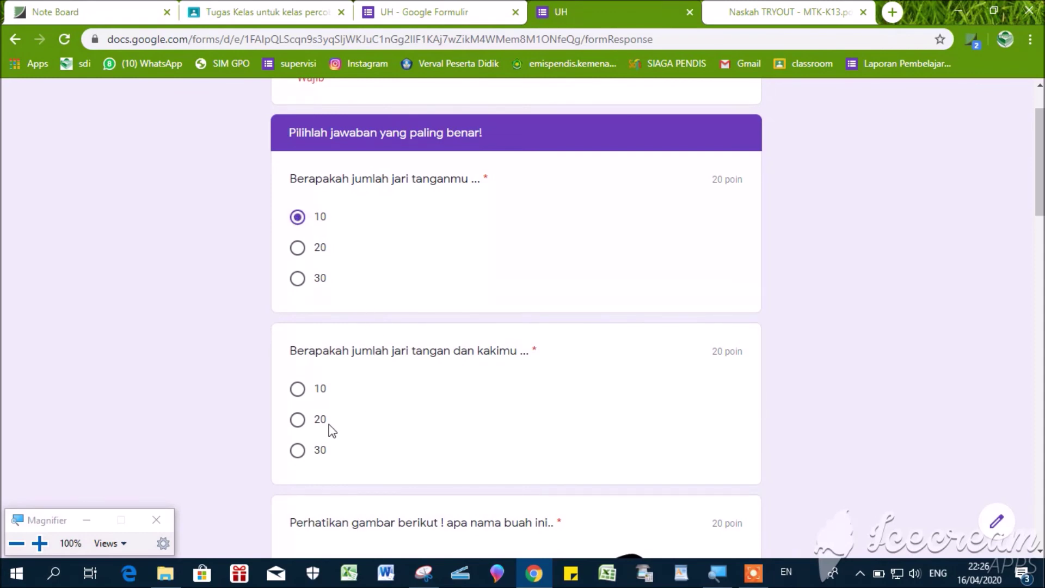
left_click(311, 426)
scroll(449, 422, "down", 8)
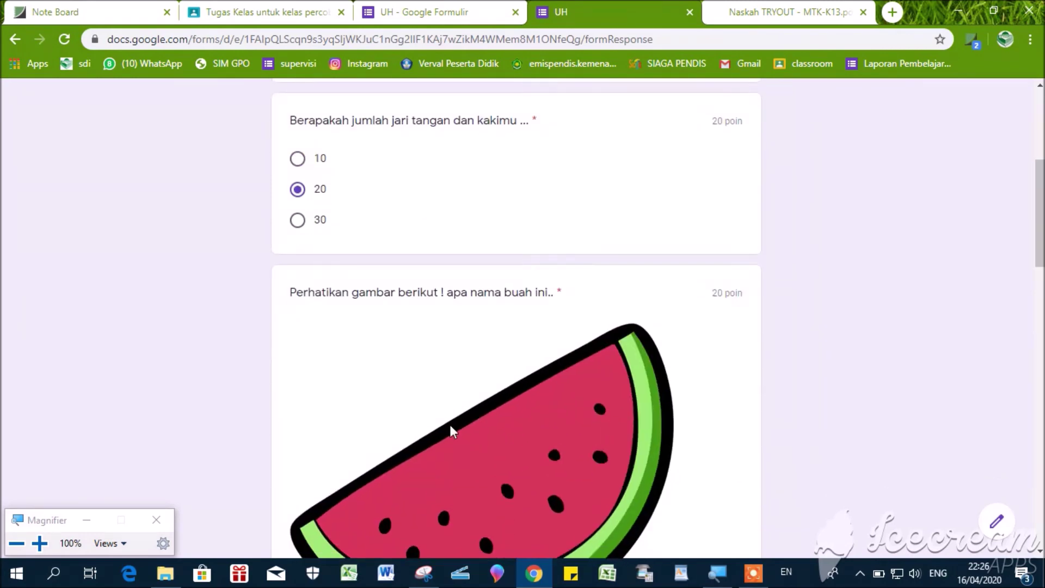
left_click(333, 449)
Step: Answer the apple picture question with Opsi 3, the mangosteen, and the cylinder volume question with 471 cm³
scroll(435, 452, "down", 4)
scroll(391, 320, "down", 5)
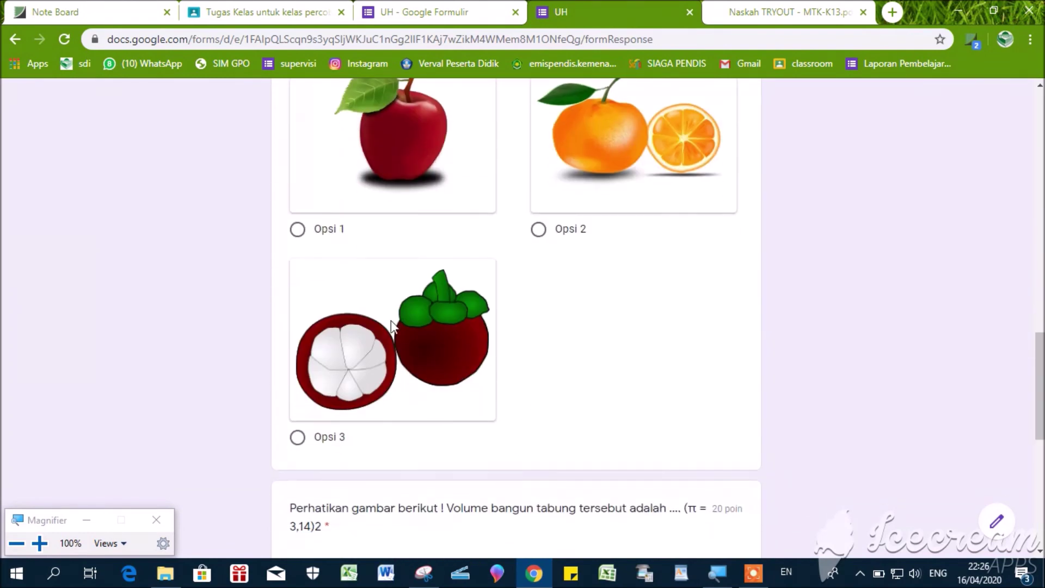
left_click(391, 316)
scroll(391, 316, "down", 6)
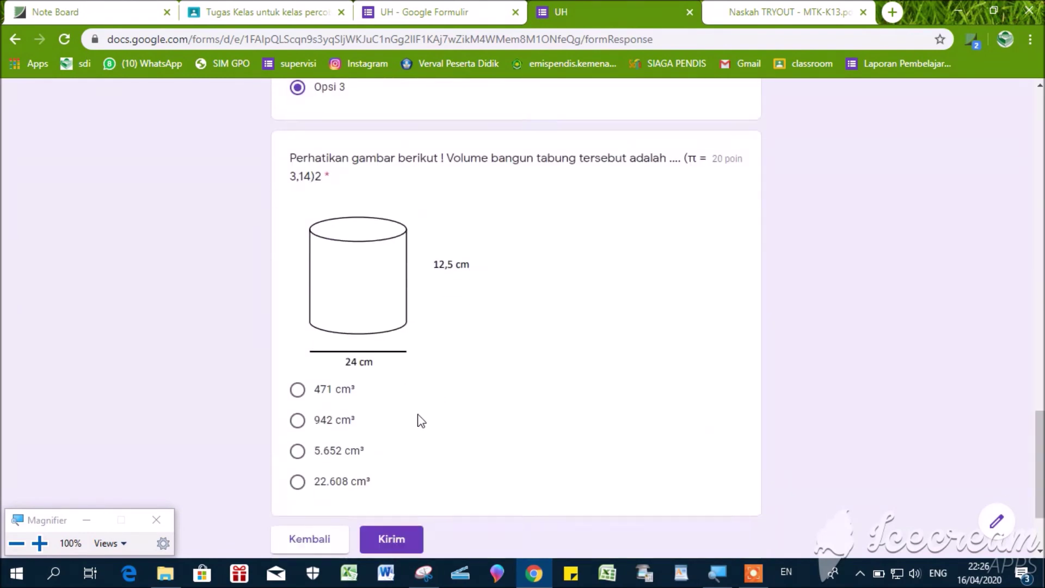
scroll(419, 419, "down", 2)
left_click(331, 288)
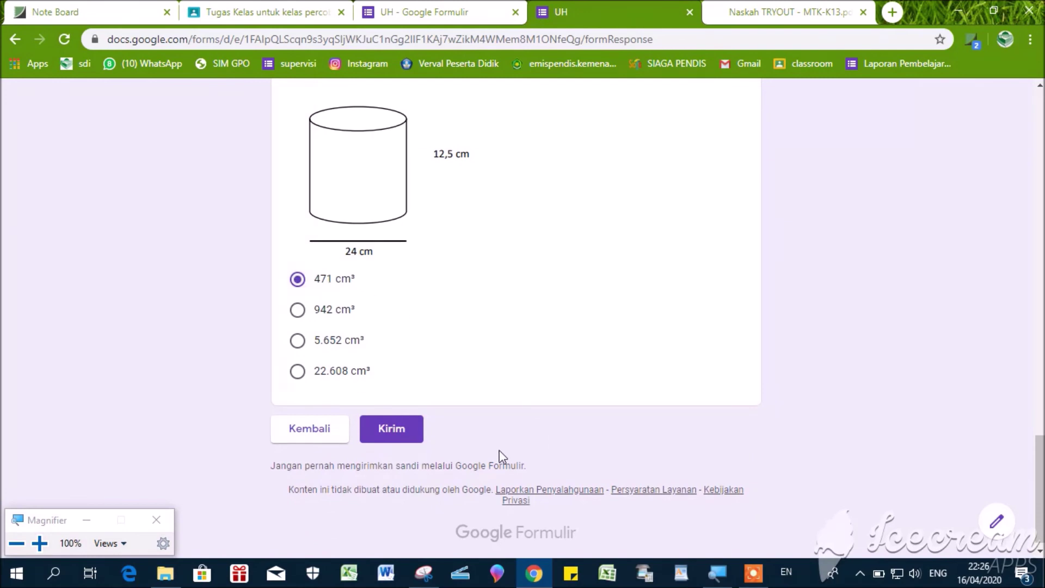
Step: Look over the last answers and submit the completed UH quiz response
scroll(487, 452, "up", 4)
scroll(461, 453, "down", 2)
scroll(462, 453, "down", 2)
left_click(393, 421)
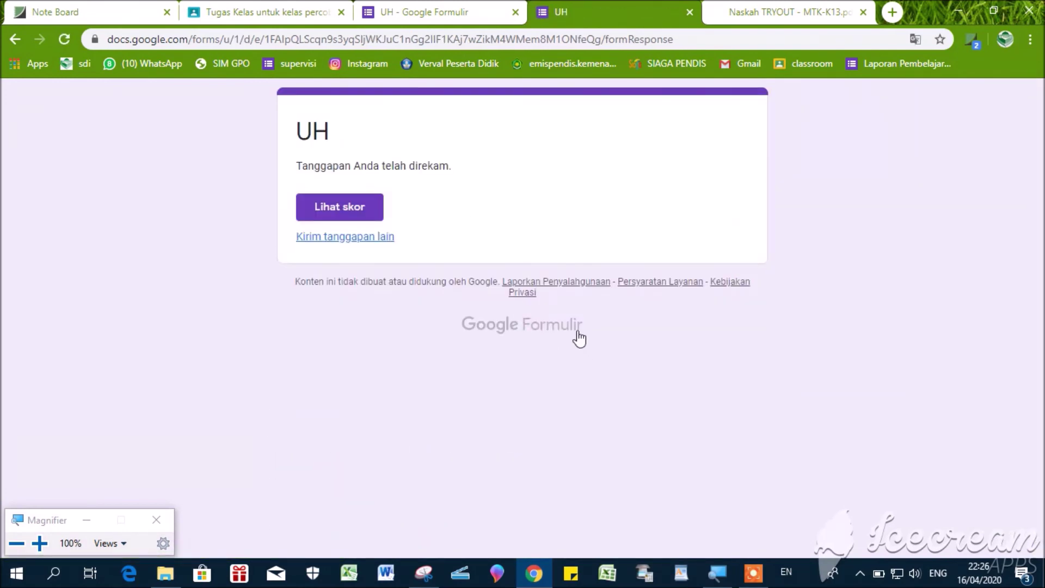
Step: Return to the UH form editor and examine its responses: the score summary, the frequently missed questions and the individual response
left_click(445, 12)
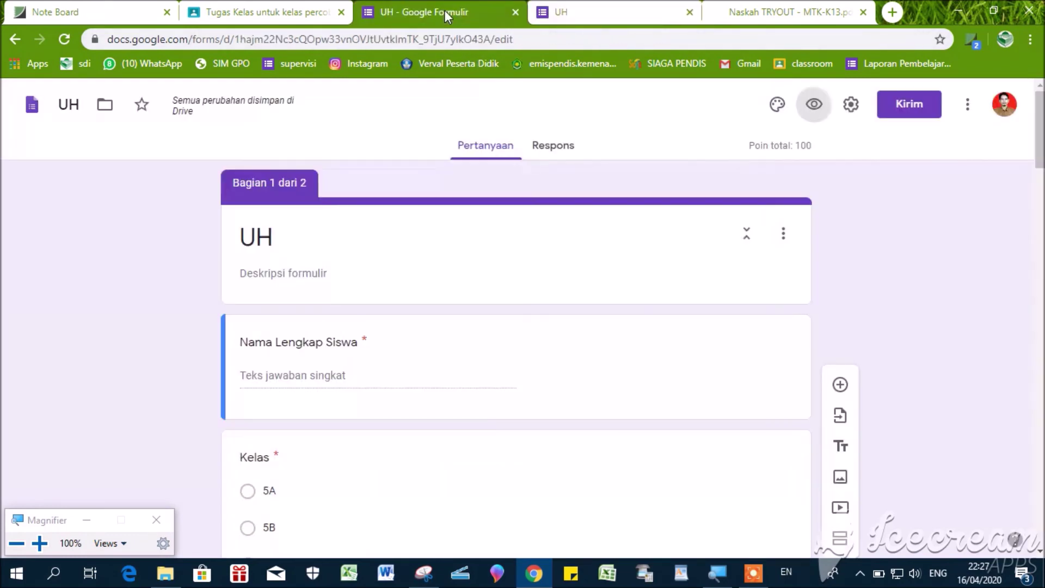
left_click(556, 159)
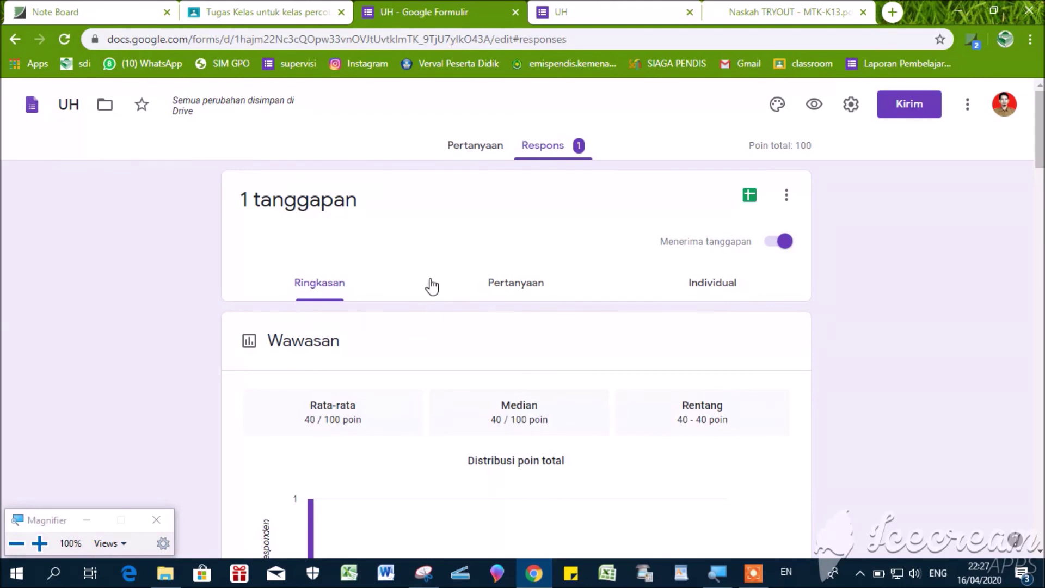
scroll(462, 270, "down", 4)
scroll(467, 279, "up", 4)
scroll(630, 294, "down", 4)
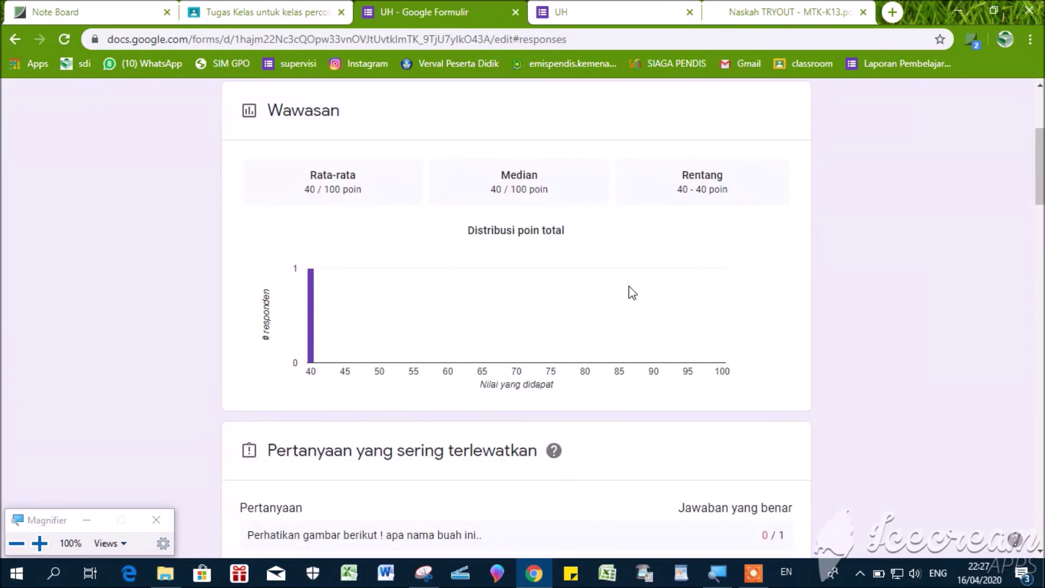
scroll(629, 286, "up", 3)
scroll(629, 287, "down", 5)
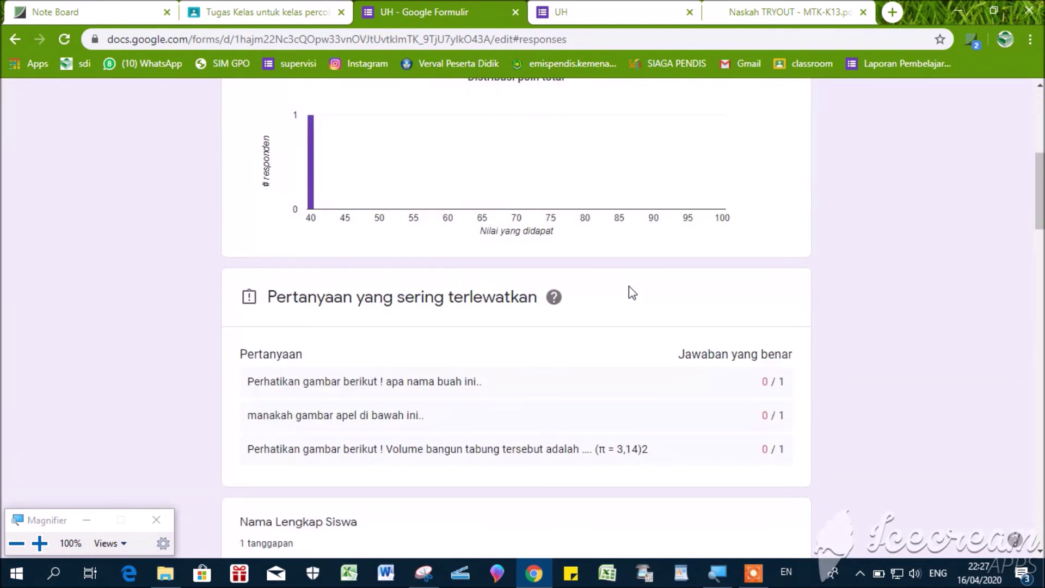
scroll(629, 287, "up", 5)
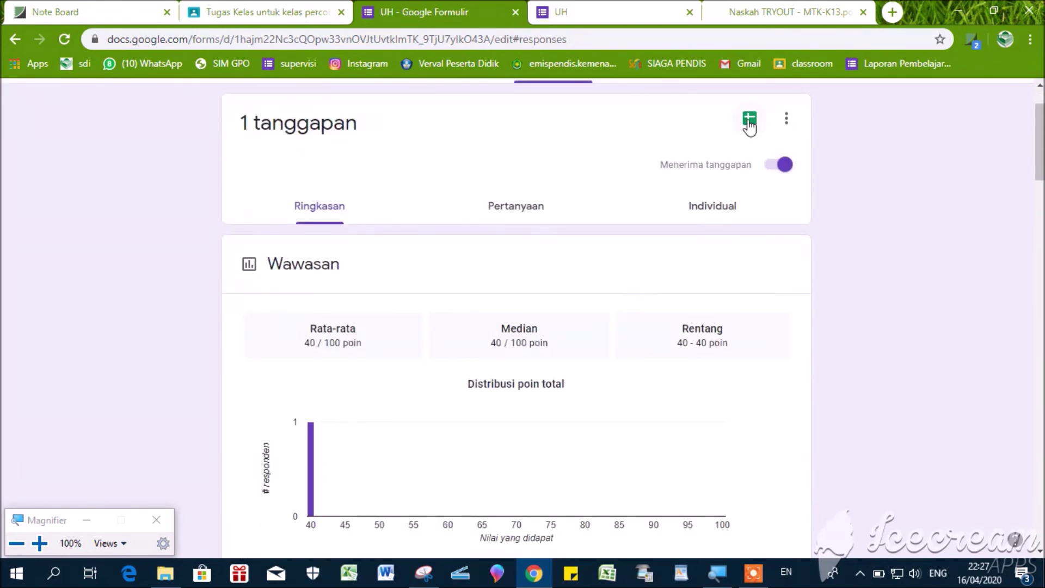
left_click(724, 212)
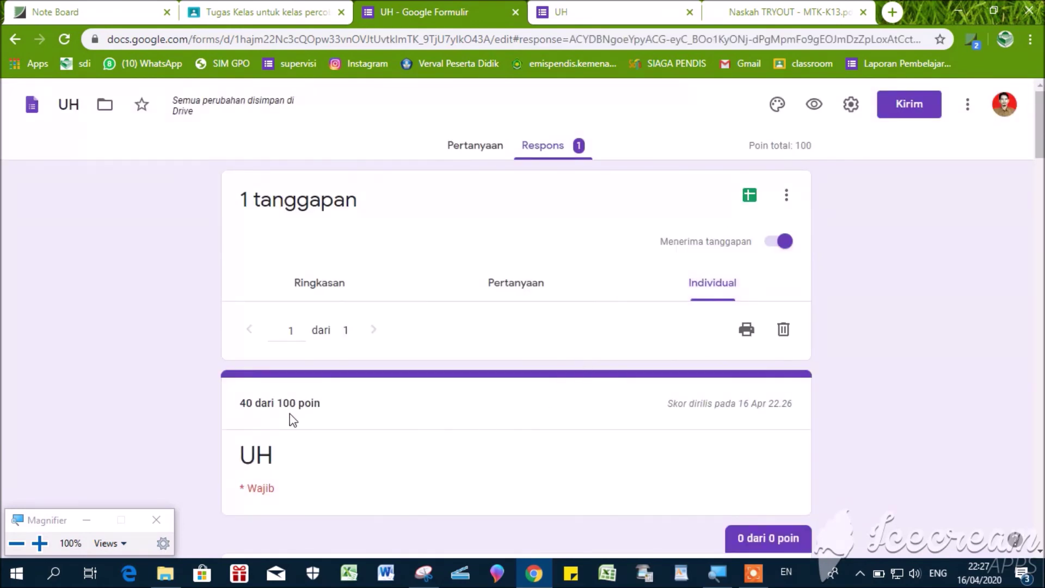
Step: Create a new spreadsheet named UH (Respons) as the destination for the form's responses
left_click(749, 196)
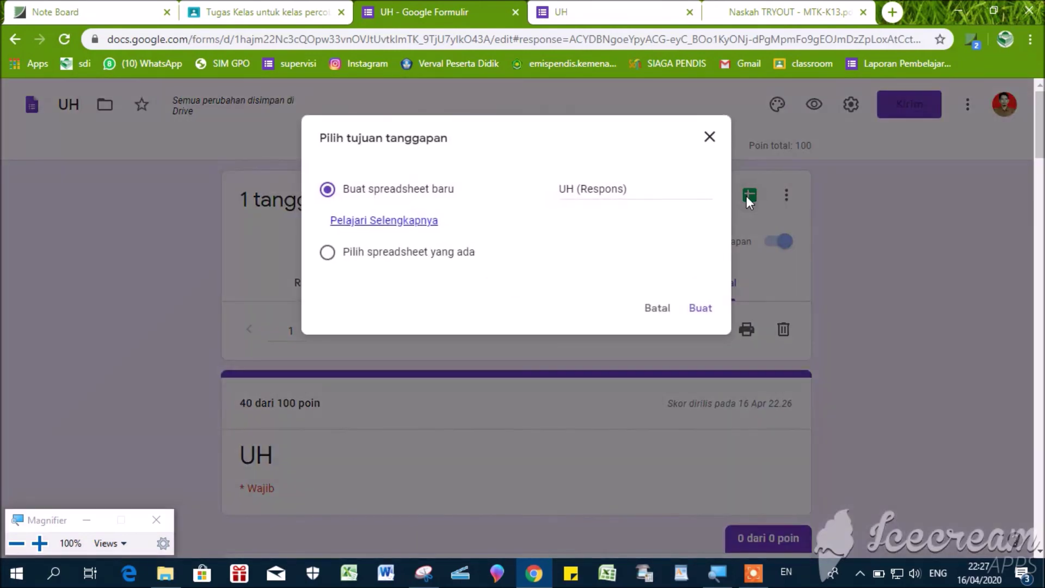
left_click(699, 308)
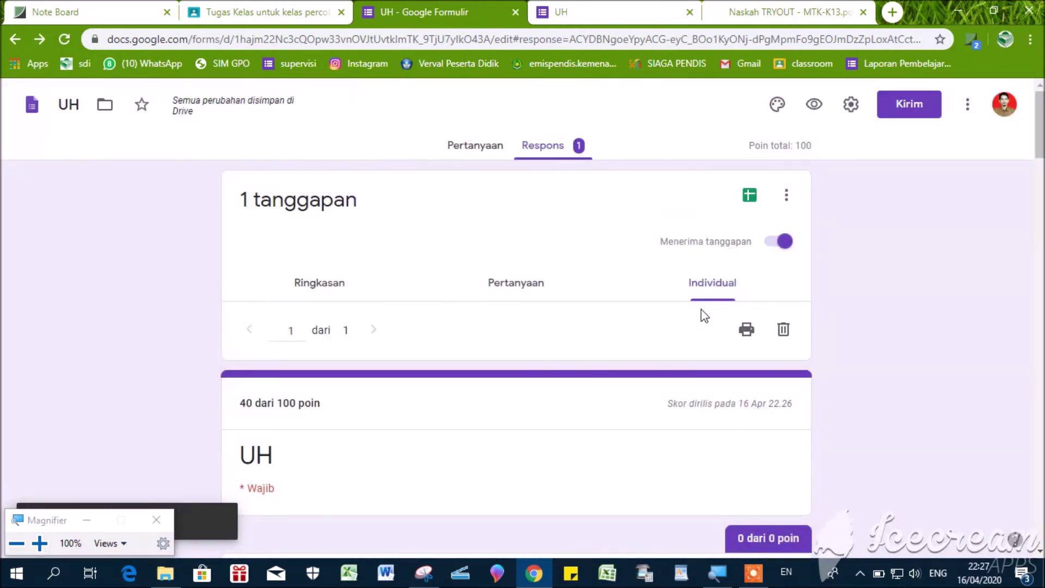